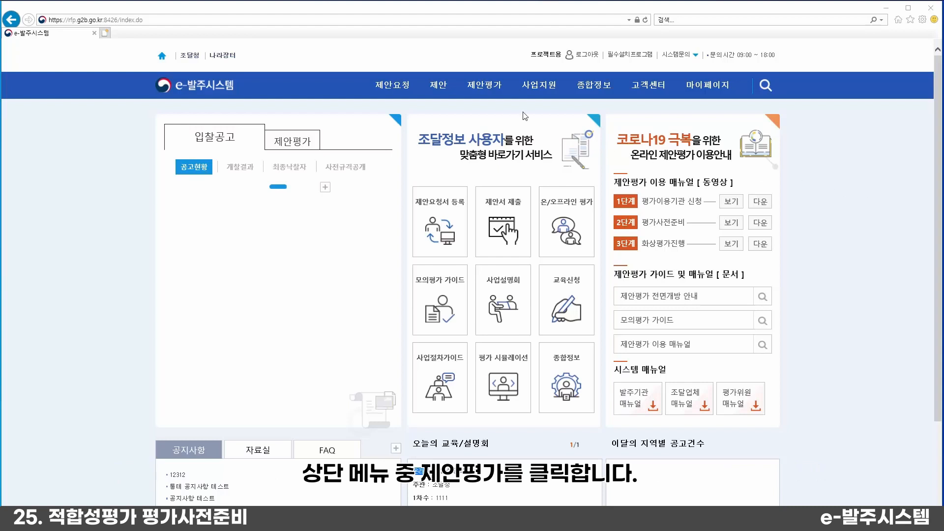
Step: Go to 제안평가 > 적합성평가 > 평가사전준비 to list announcements awaiting setup
left_click(487, 93)
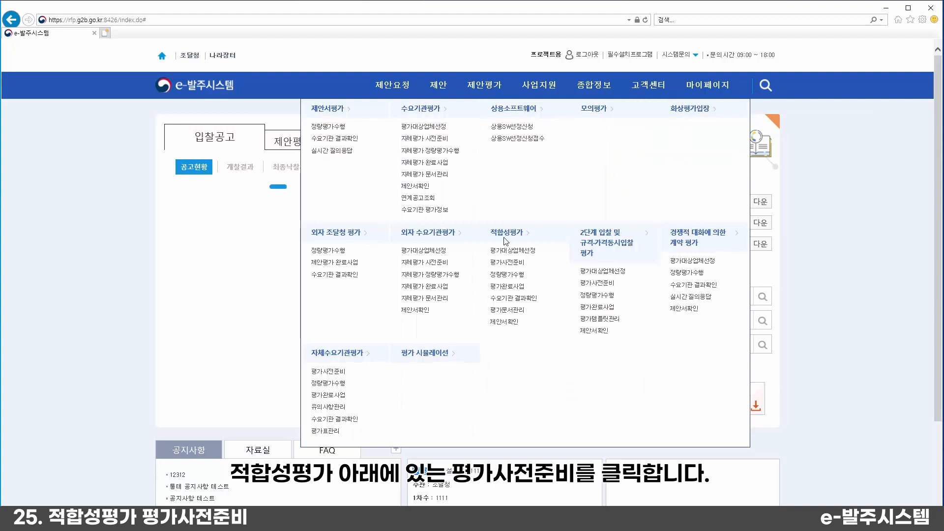
left_click(515, 265)
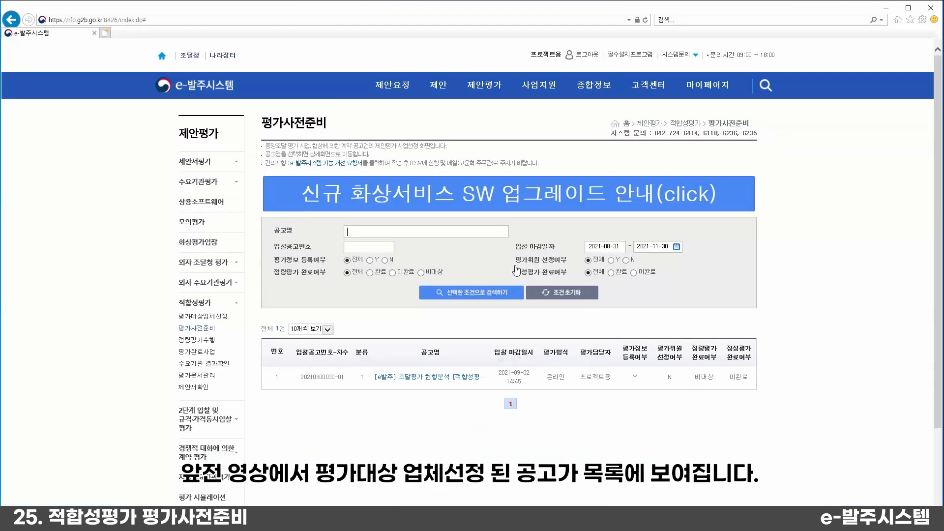
Step: Open the [e발주] 조달평가 현행분석 [적합성평가] announcement and view its 사업기본정보
left_click(431, 378)
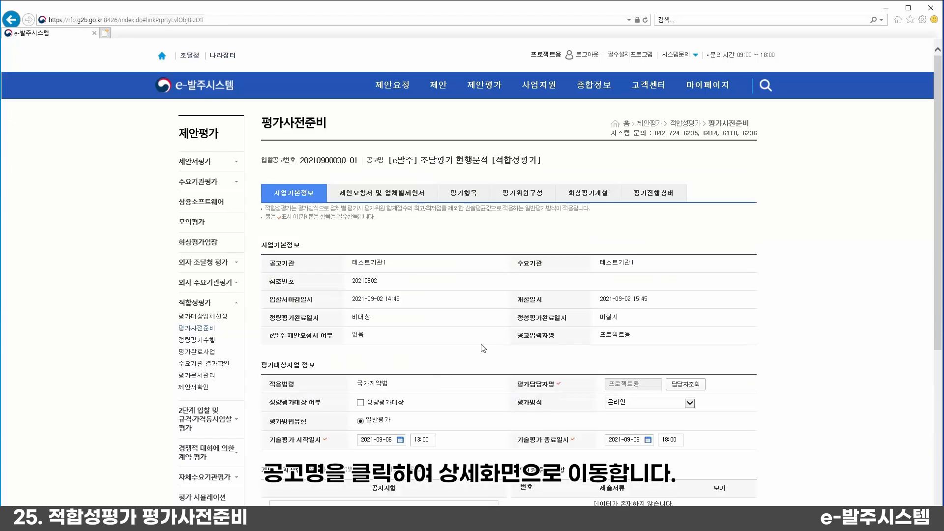
scroll(531, 331, "down", 2)
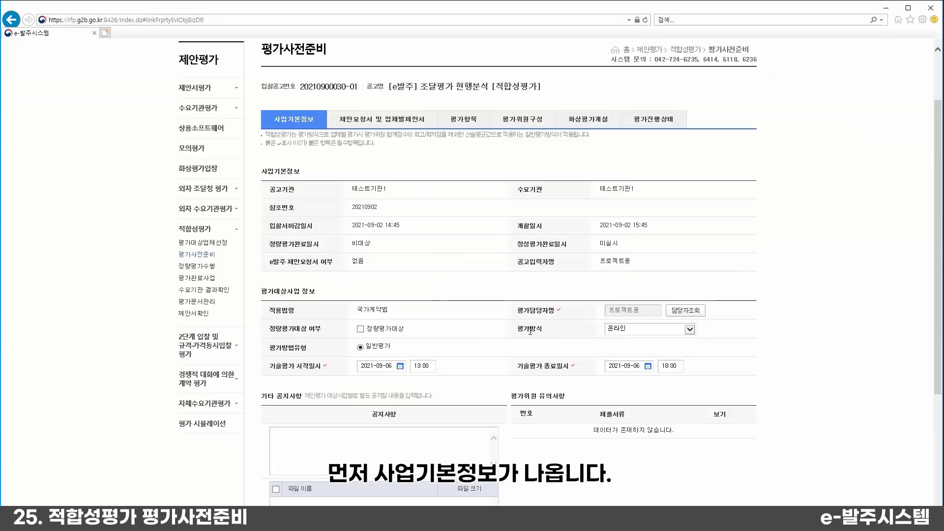
Step: Assign the first user from 담당자조회 as the evaluation manager
left_click(685, 310)
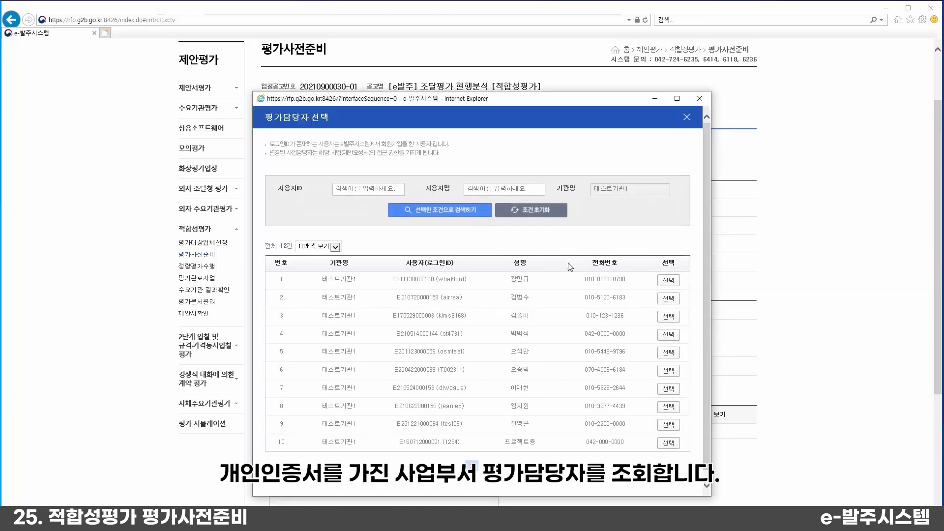
left_click(666, 282)
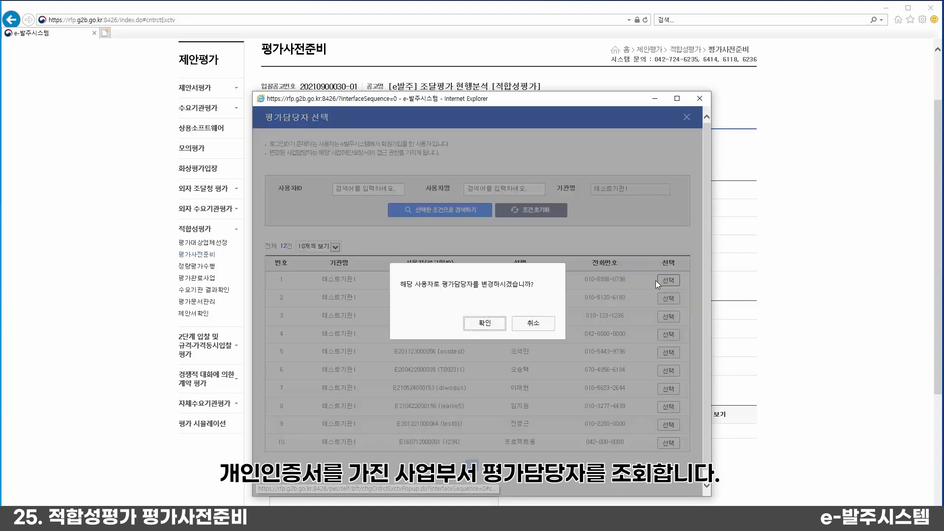
left_click(482, 325)
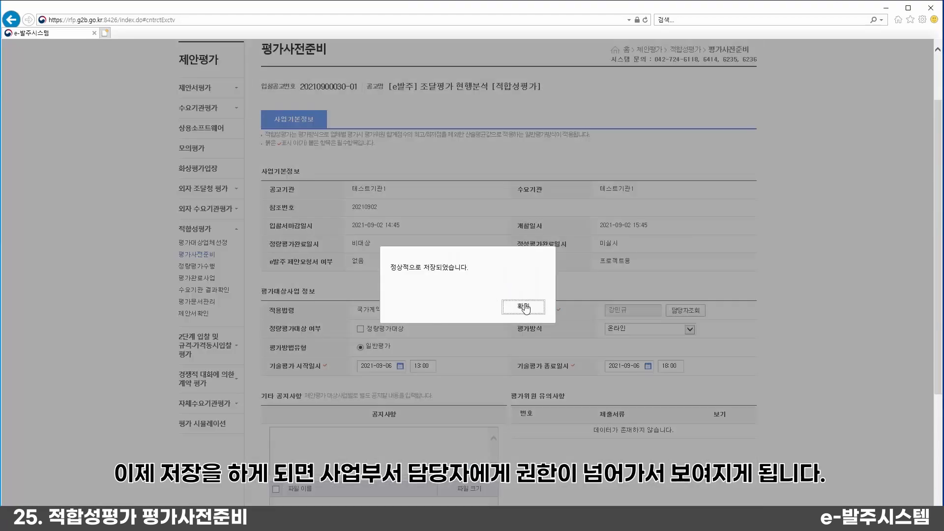
left_click(526, 308)
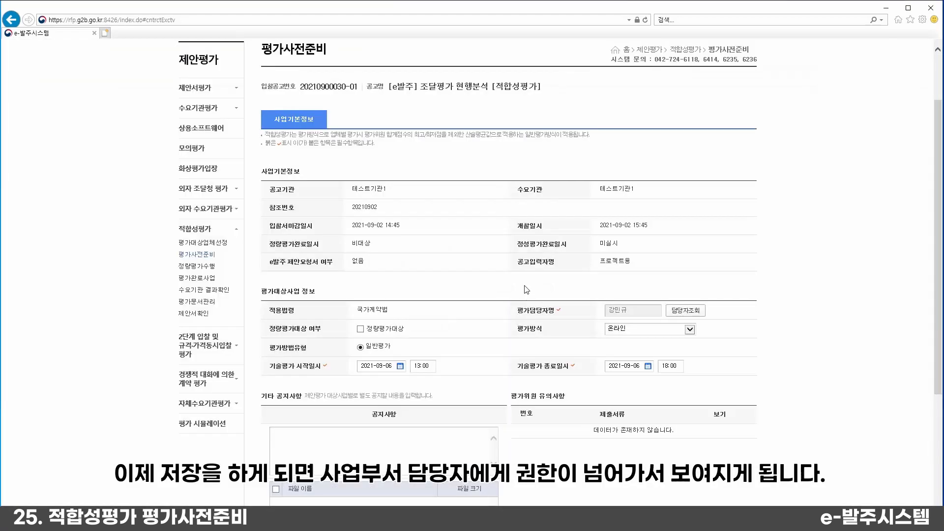
Step: Save the announcement's basic information and acknowledge the confirmation
scroll(524, 302, "down", 3)
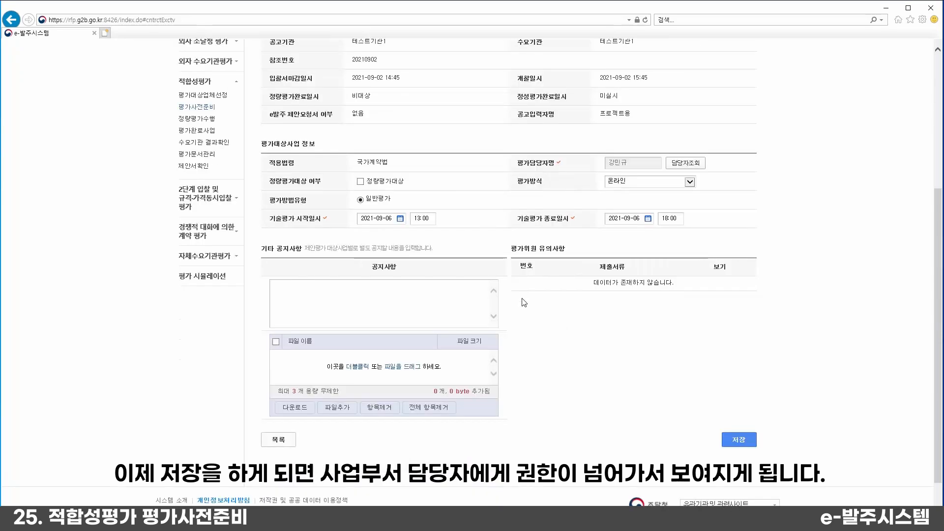
left_click(727, 440)
left_click(481, 309)
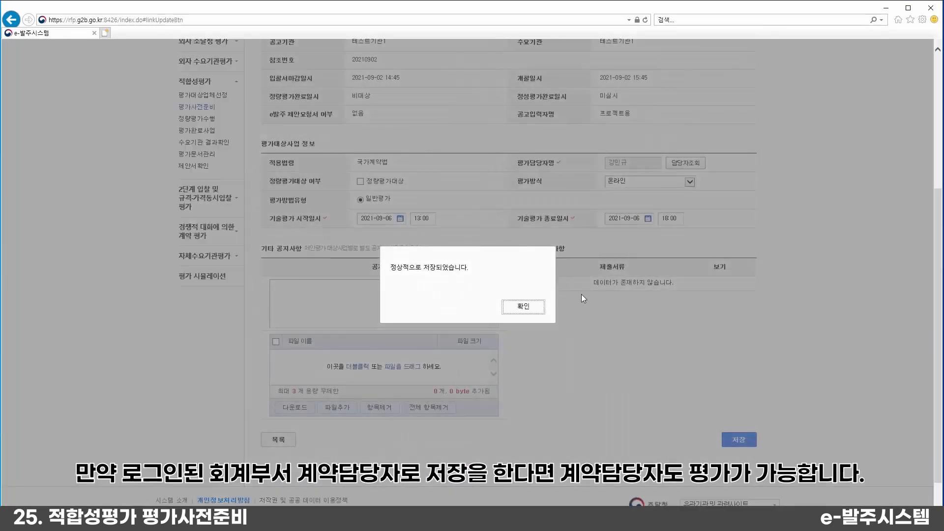
left_click(524, 308)
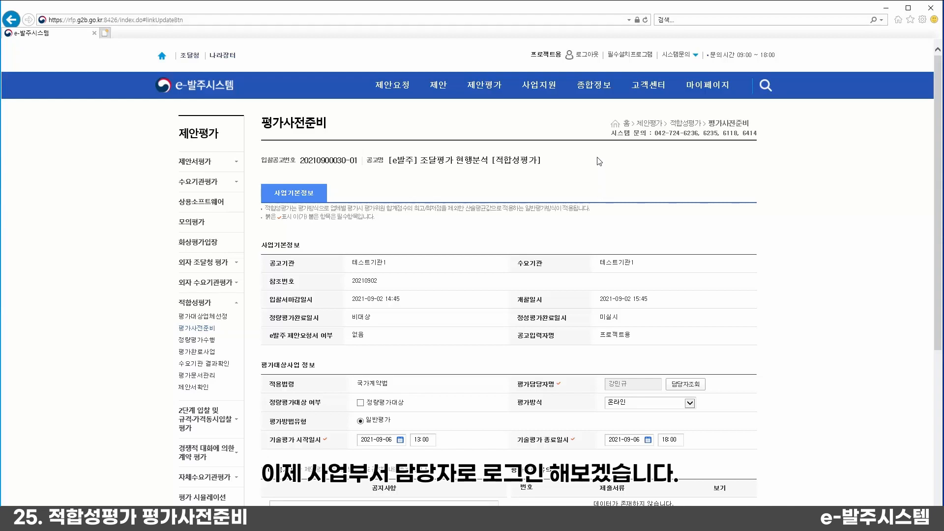
Step: Log out, then sign in with the business-department user's ID and personal certificate password
left_click(587, 55)
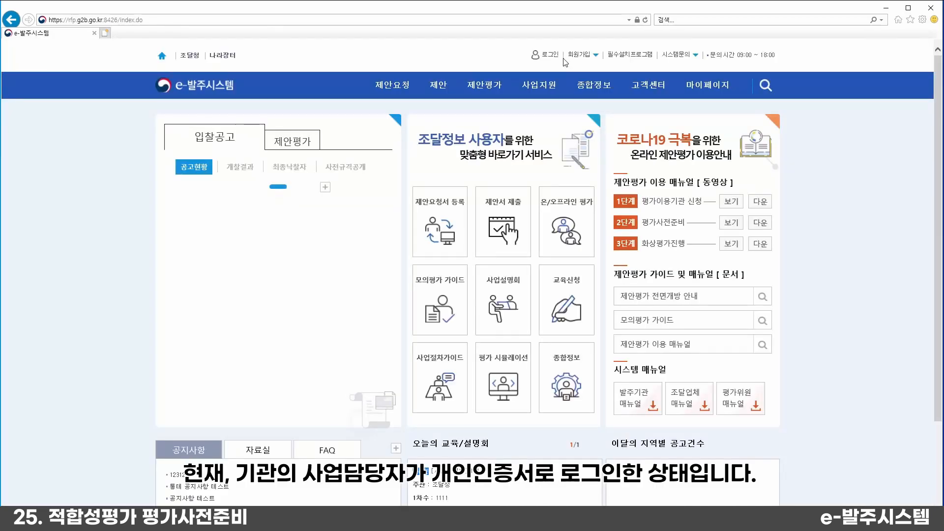
left_click(553, 58)
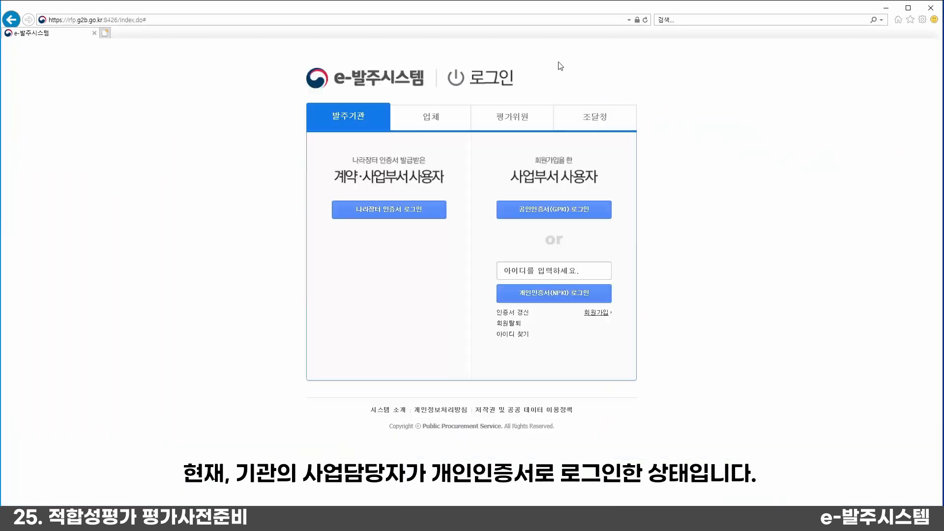
left_click(554, 265)
type("whekfcjd")
left_click(572, 295)
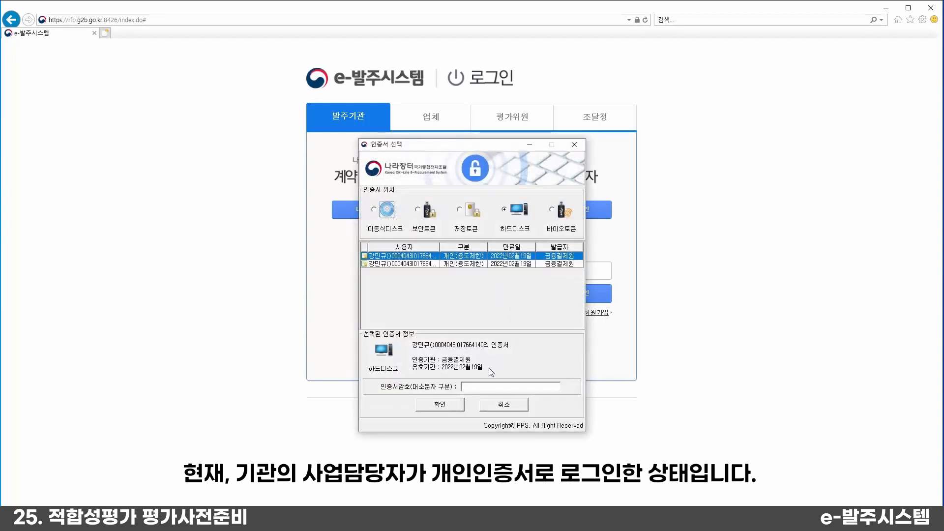
type("****")
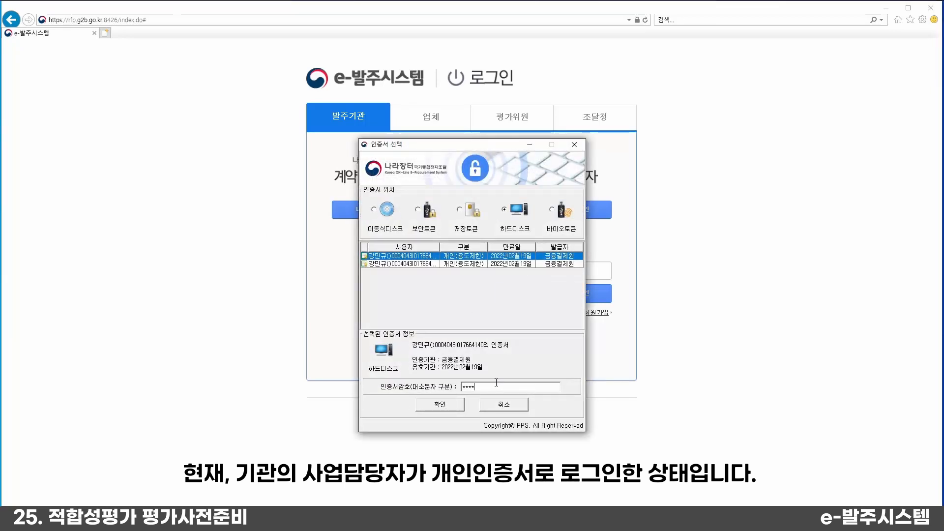
type("*********")
left_click(455, 405)
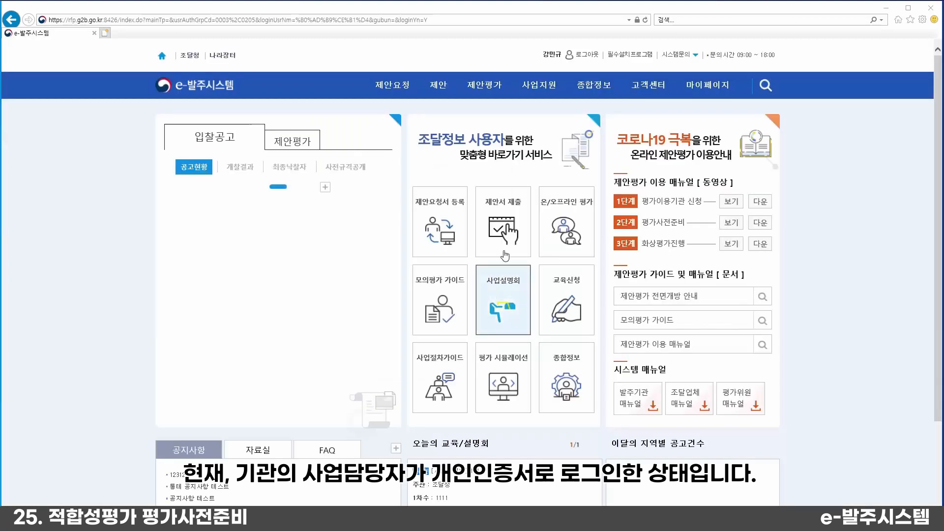
Step: Open 적합성평가 > 평가사전준비 and the 조달평가 현행분석 announcement's detail page
left_click(490, 88)
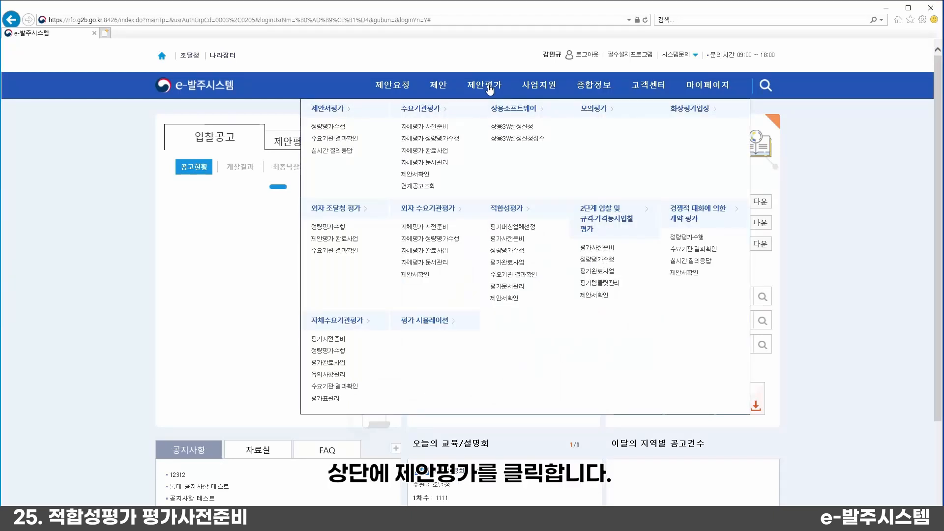
left_click(507, 239)
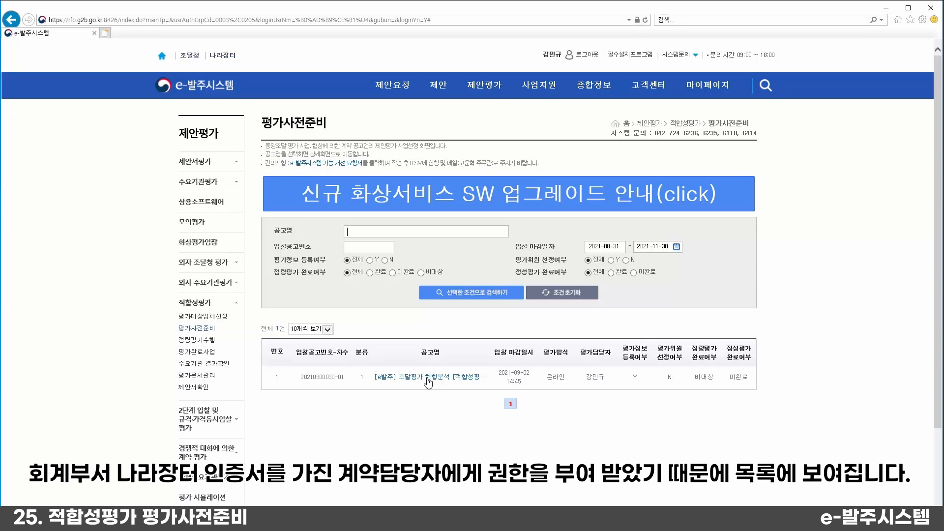
left_click(426, 377)
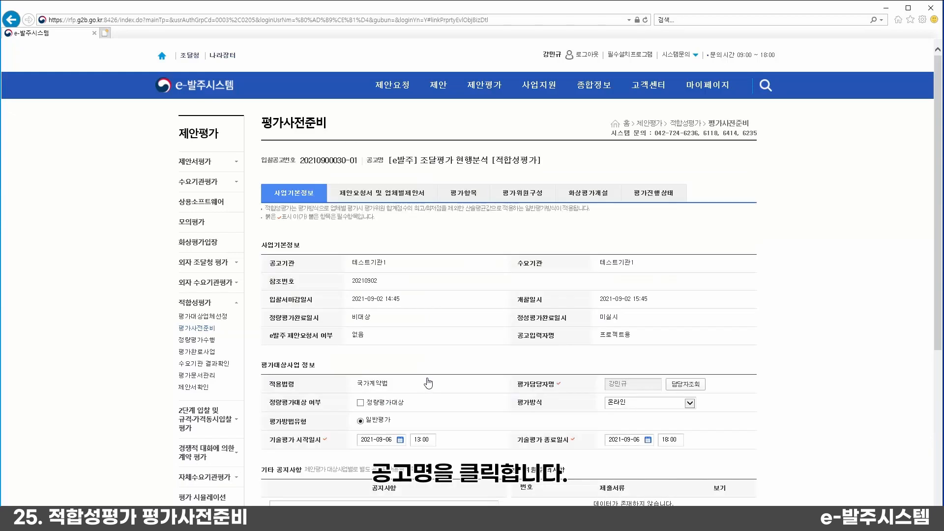
Step: Tick 정량평가대상 and select 온라인 as the 평가방식
scroll(514, 270, "down", 3)
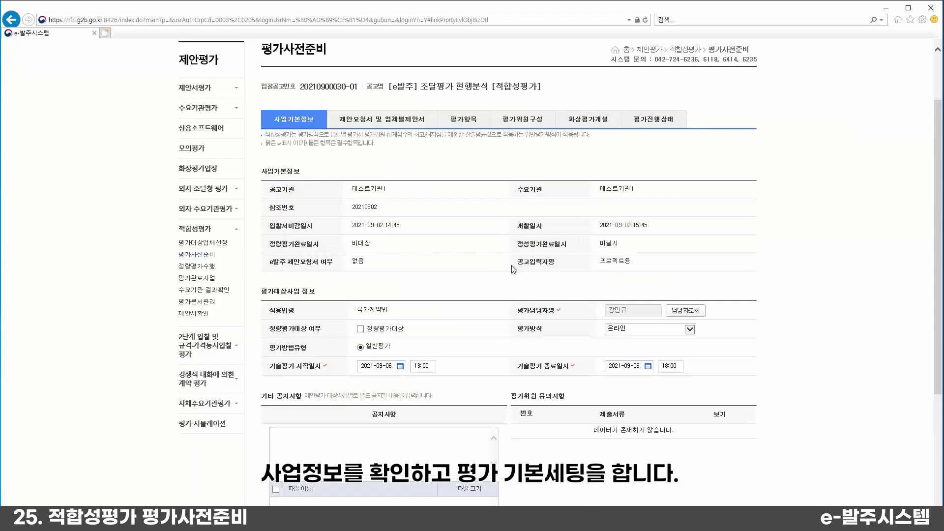
scroll(521, 266, "down", 3)
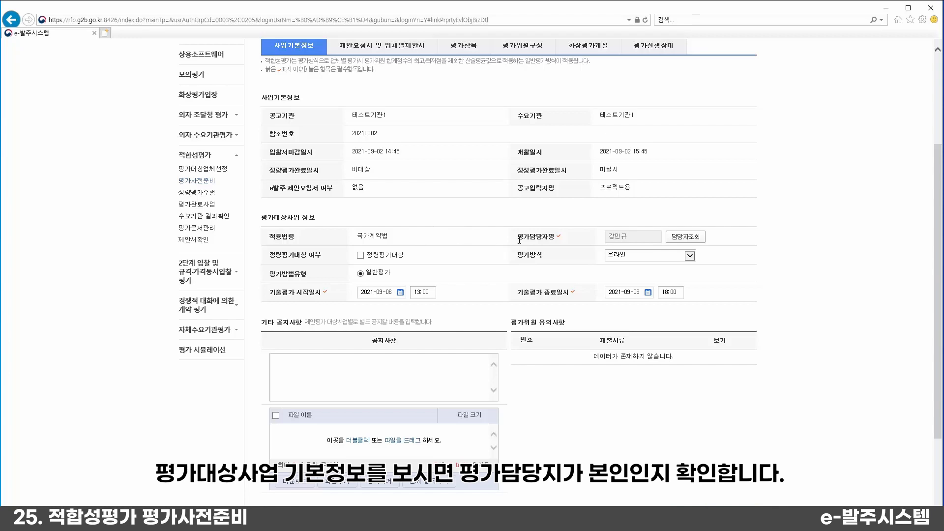
left_click(385, 254)
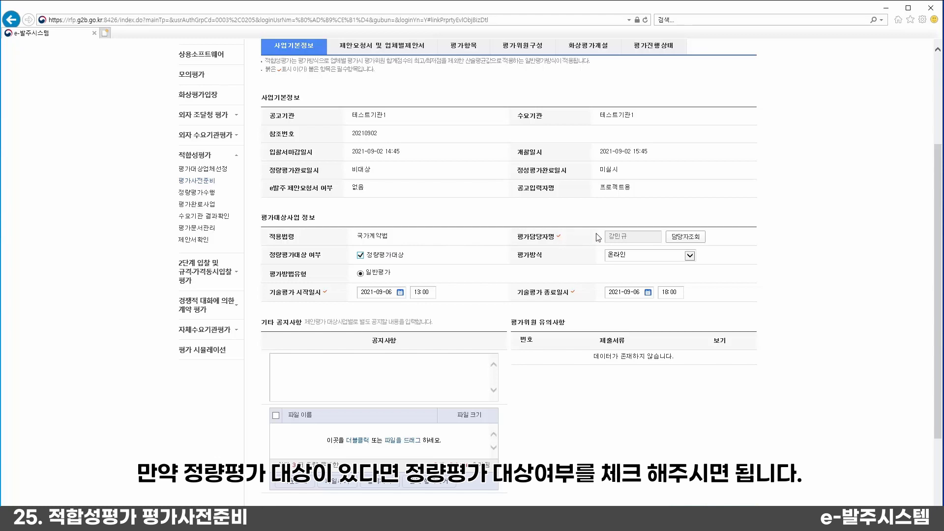
left_click(372, 257)
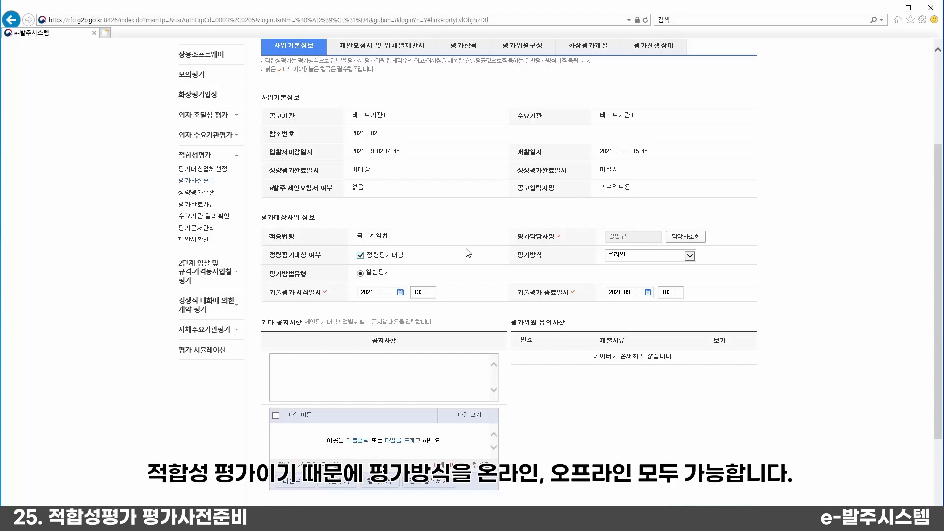
left_click(642, 258)
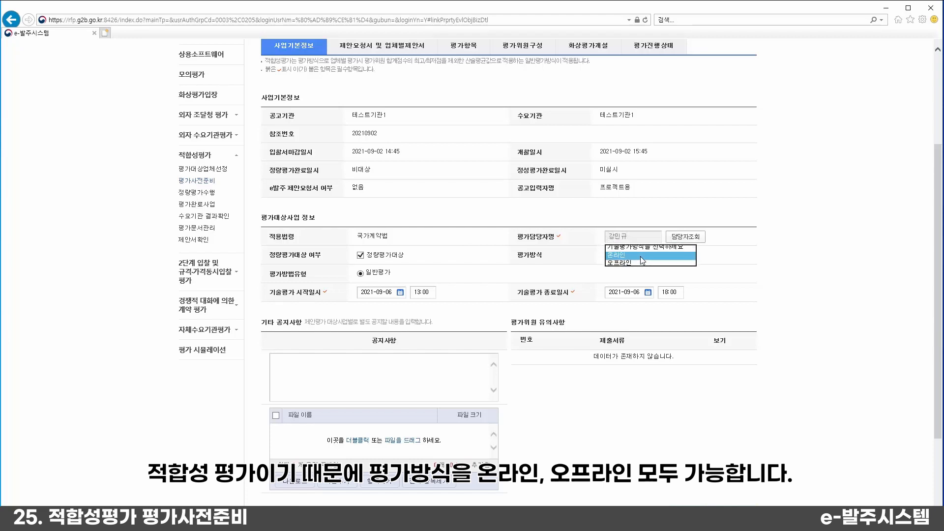
left_click(641, 257)
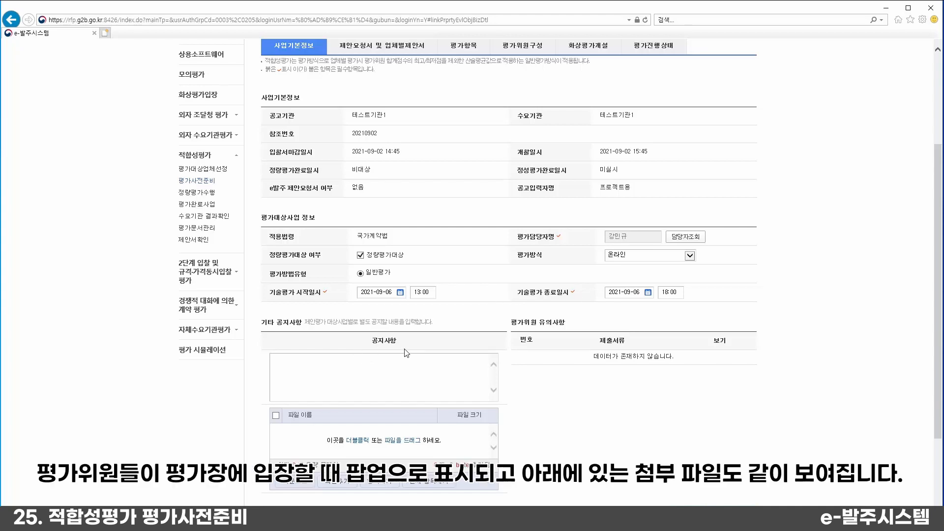
Step: Enter the notice '기타 공지사항 입니다.' and save the 사업기본정보 successfully
type("기타 공지사항 입니다.")
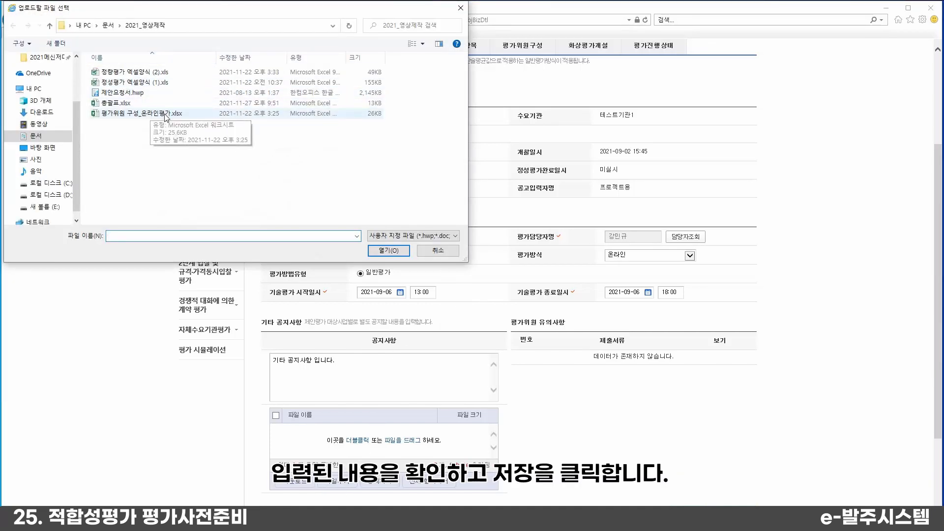
left_click(439, 252)
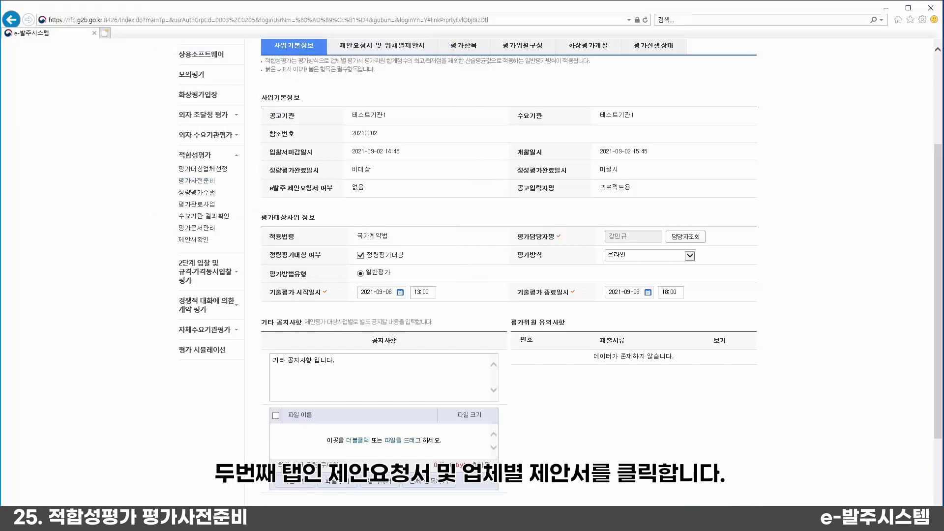
left_click(688, 510)
left_click(484, 311)
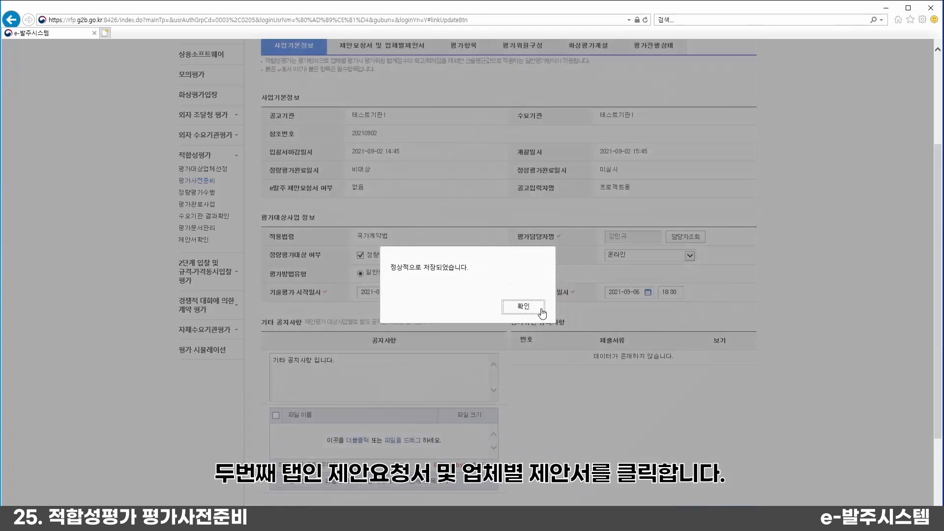
left_click(538, 312)
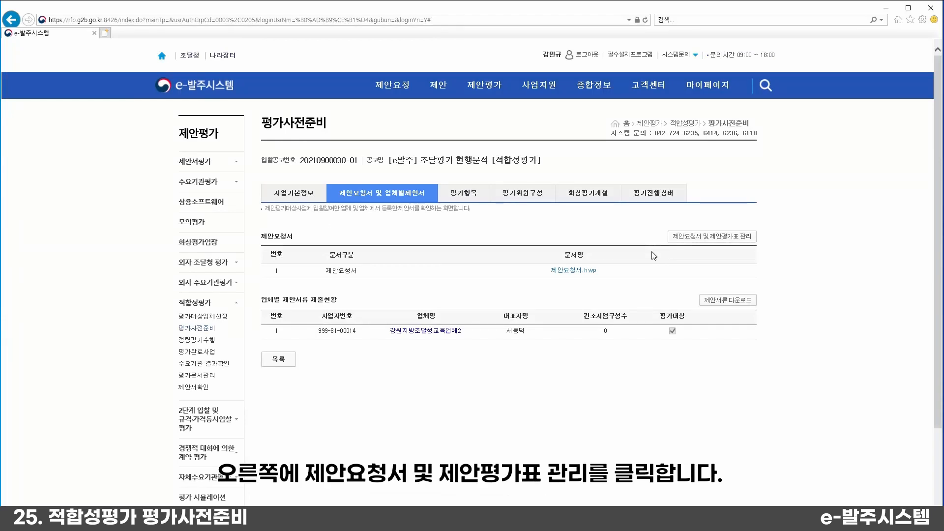
Step: Open the 제안요청서 및 제안평가표 관리 registration window
left_click(685, 238)
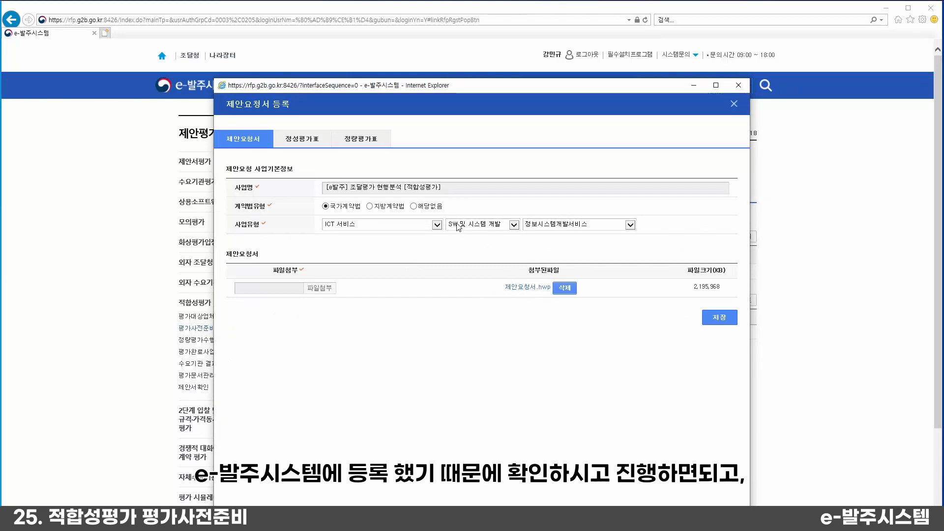
Step: Delete the attached 제안요청서.hwp, leaving the RFP form with no file
left_click(565, 289)
left_click(488, 323)
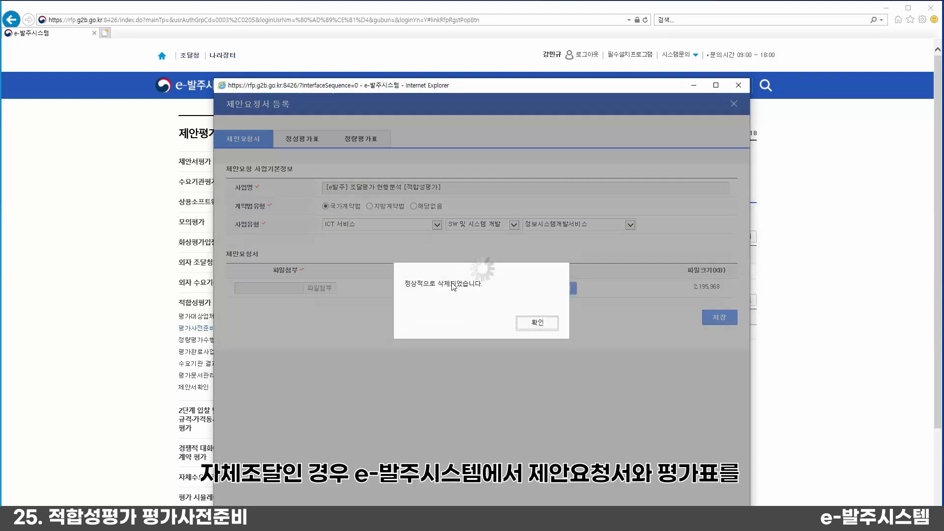
left_click(526, 326)
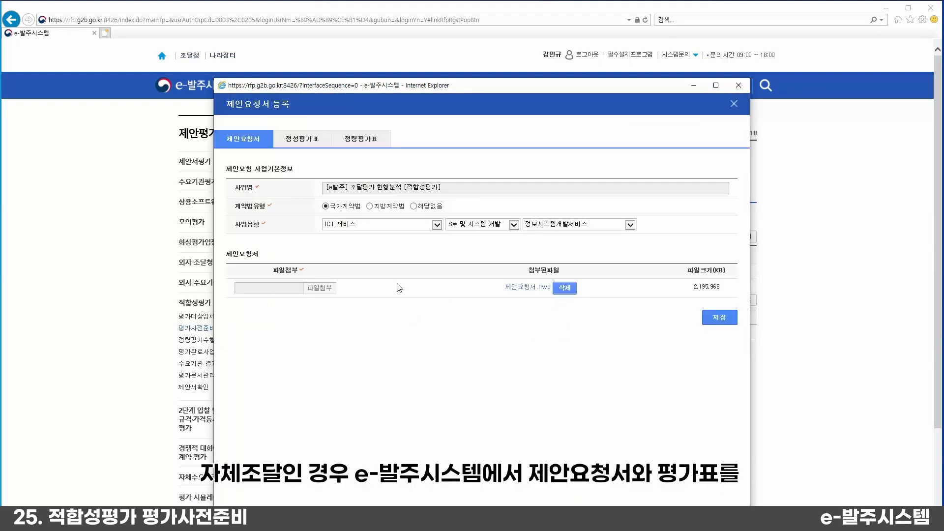
left_click(327, 290)
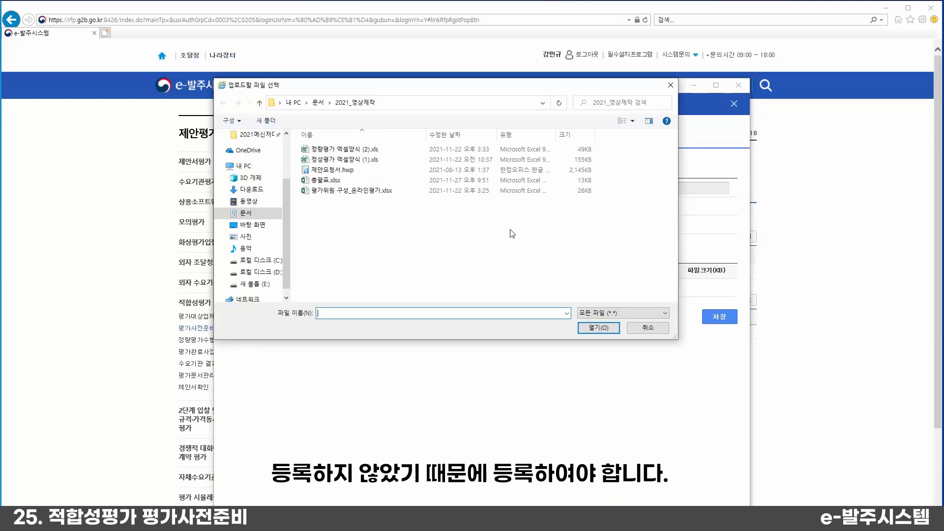
left_click(647, 327)
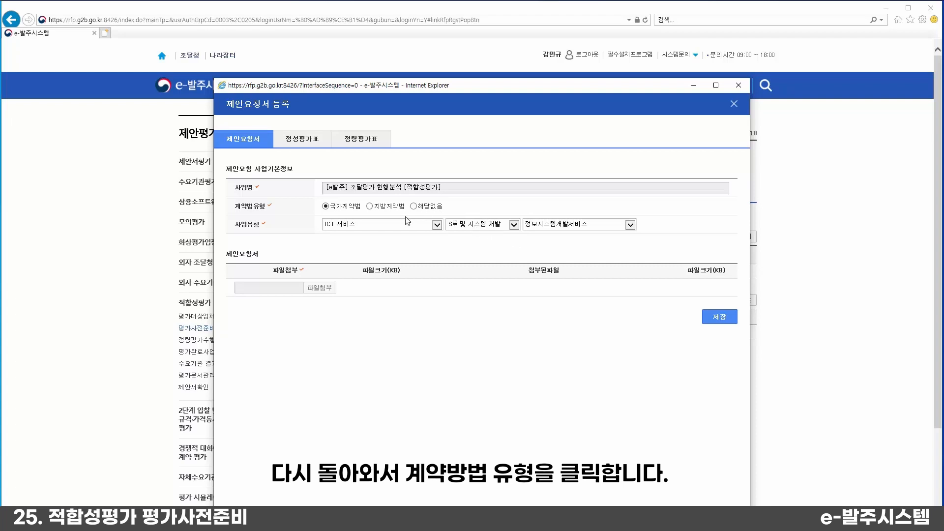
Step: Re-attach 제안요청서.hwp as the RFP file and save the registration form
left_click(369, 206)
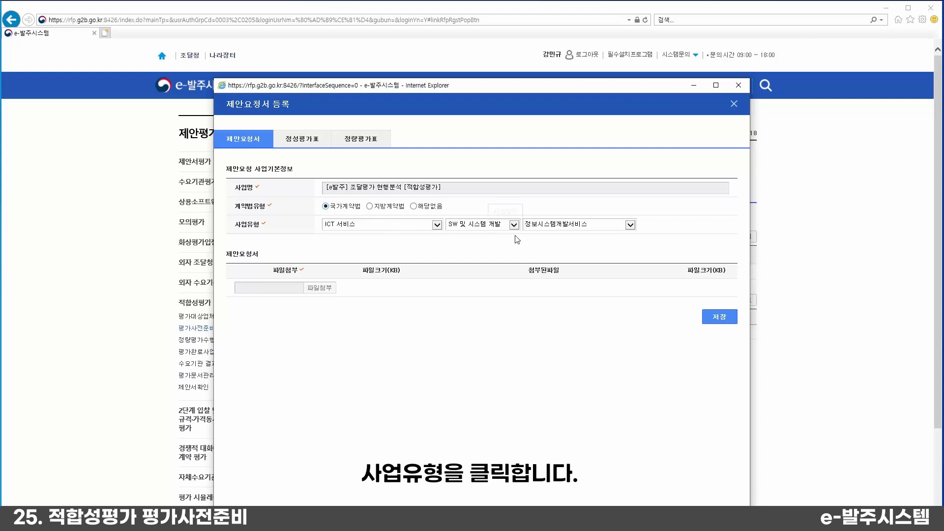
left_click(325, 289)
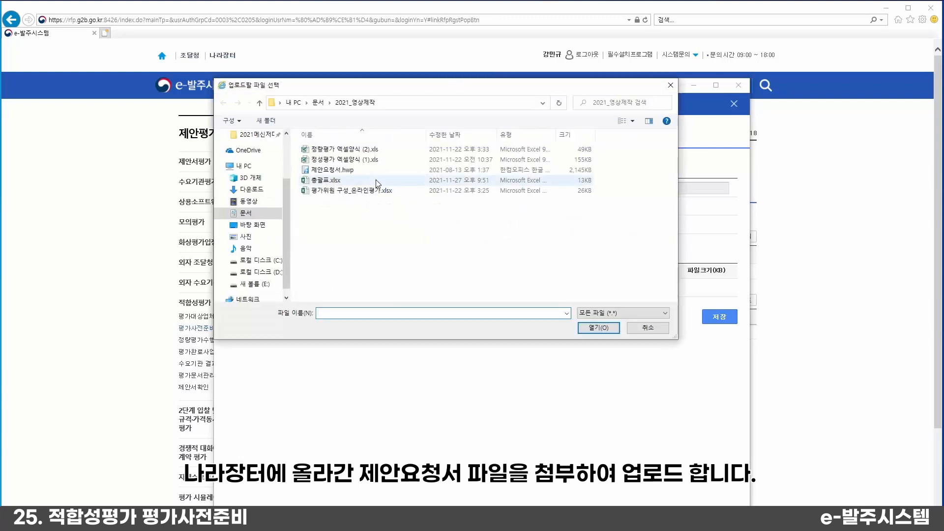
left_click(376, 178)
left_click(599, 327)
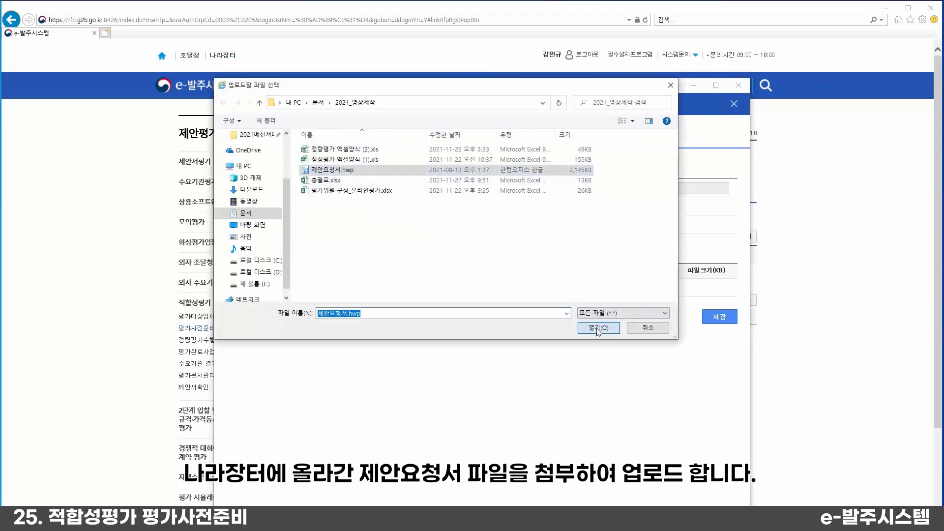
left_click(722, 319)
left_click(496, 325)
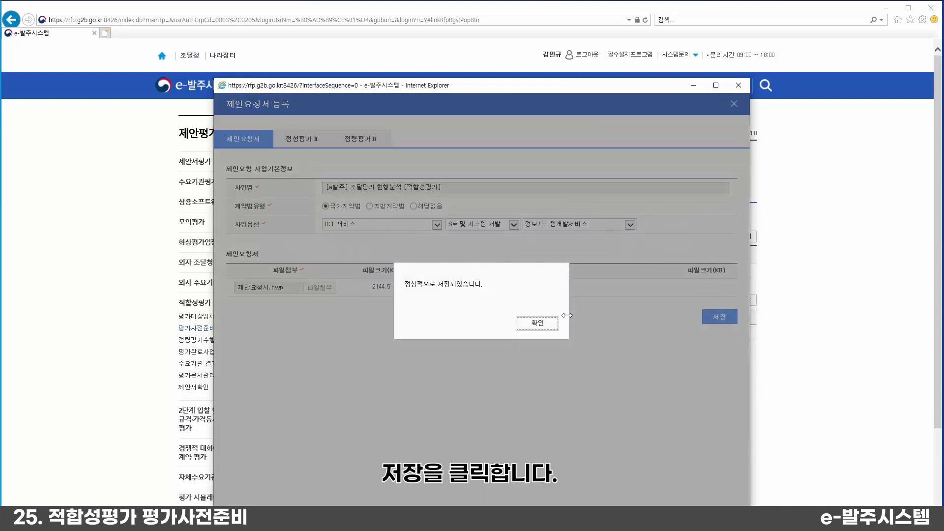
left_click(540, 324)
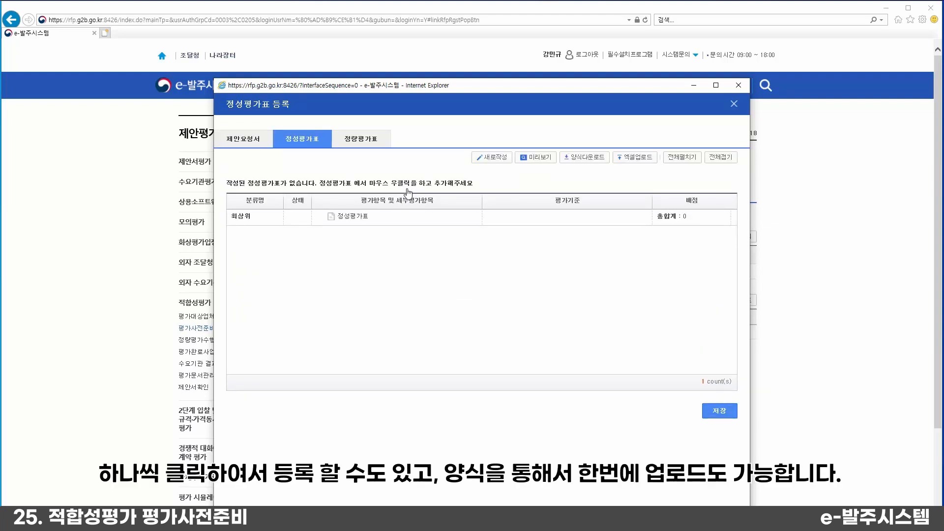
Step: Add a new evaluation item named 'tesdt' under the 정성평가표 root
left_click(377, 218)
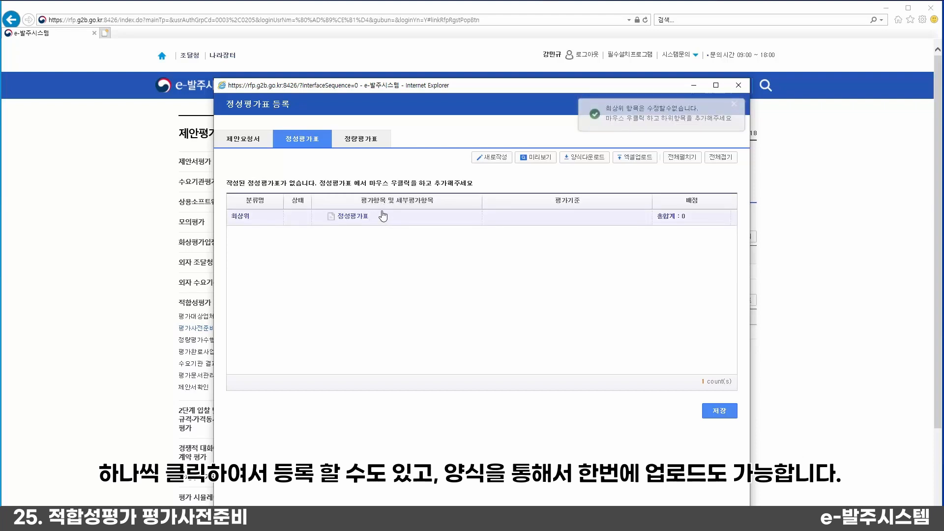
right_click(378, 221)
left_click(391, 230)
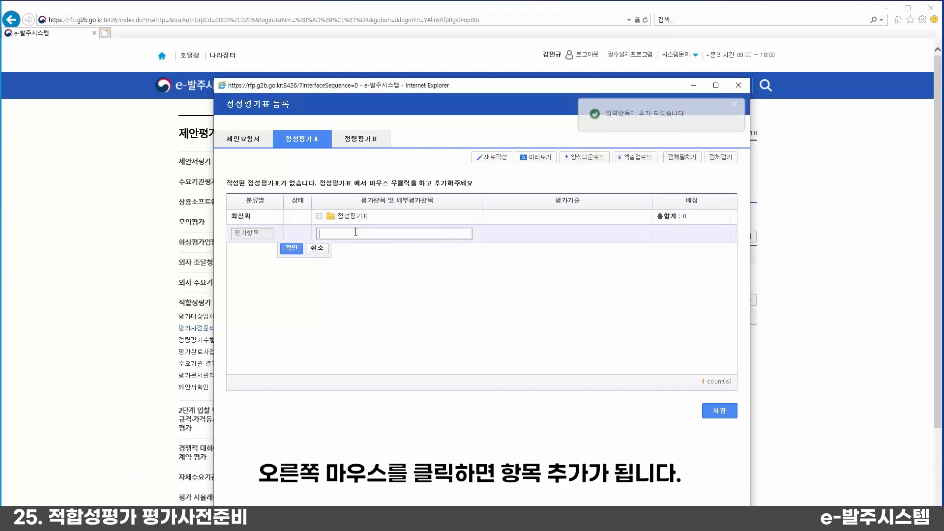
type("t")
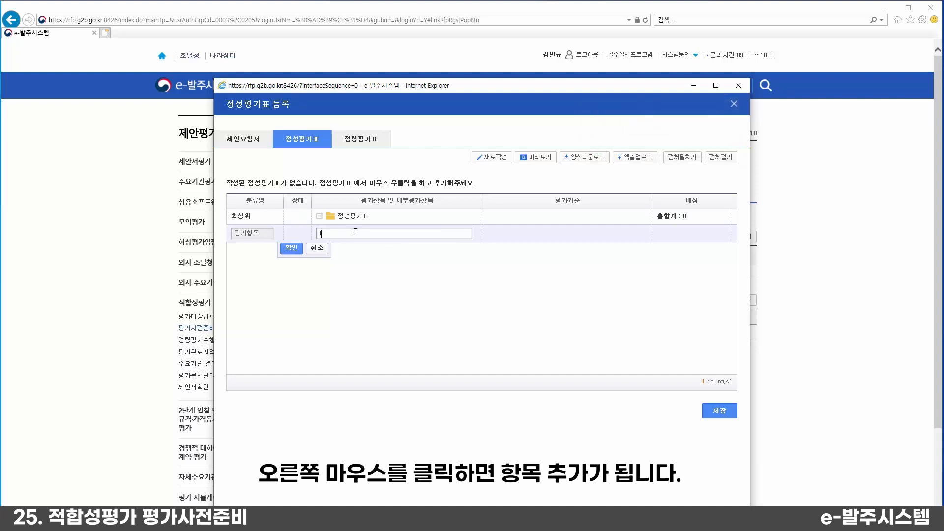
type("esdt")
left_click(293, 249)
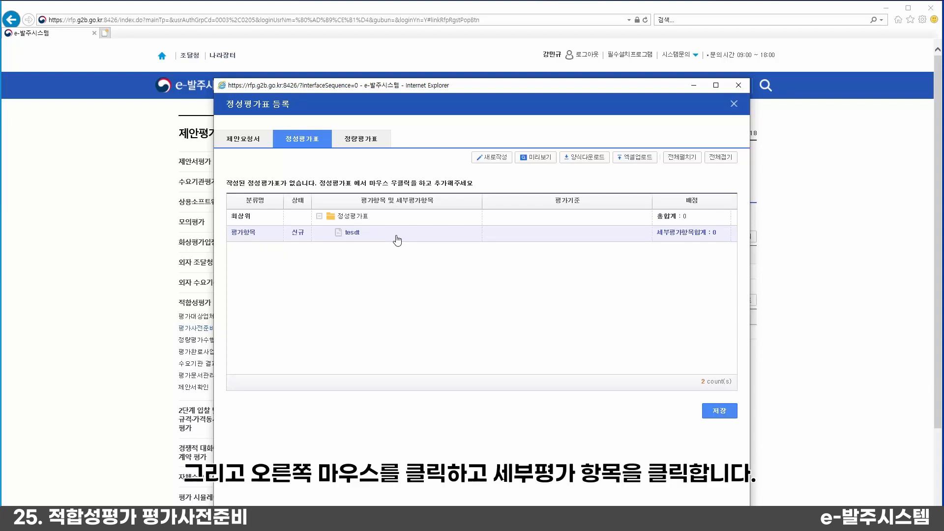
Step: Add detail item test11 with criterion test11 worth 11 points under tesdt
right_click(397, 237)
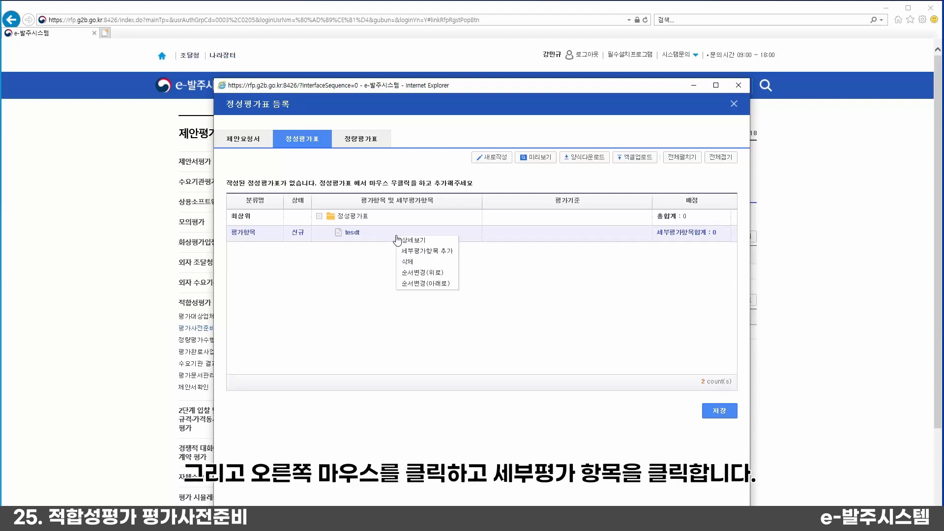
left_click(423, 251)
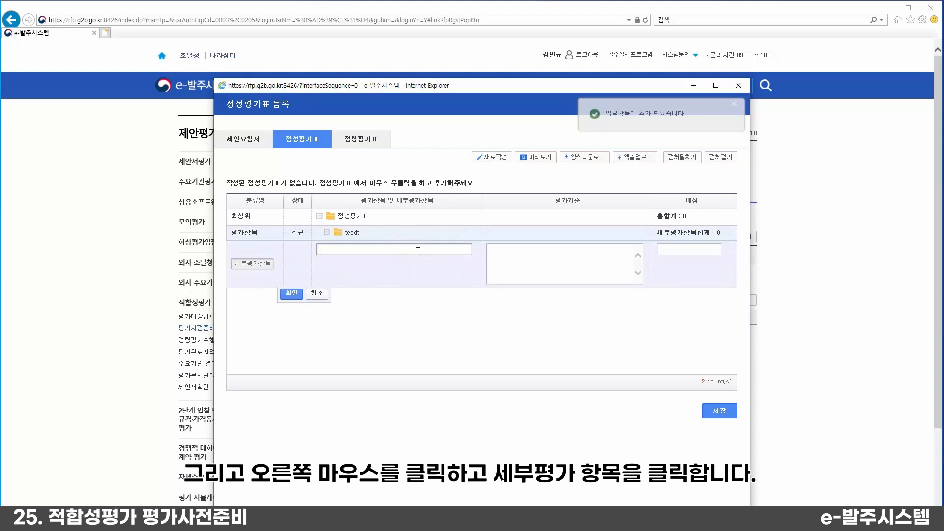
type("test11")
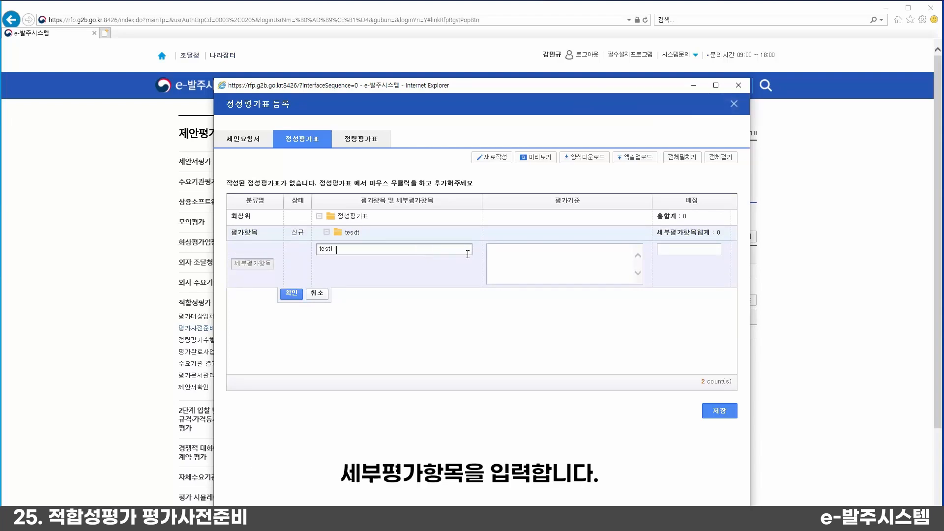
left_click(559, 262)
left_click(679, 254)
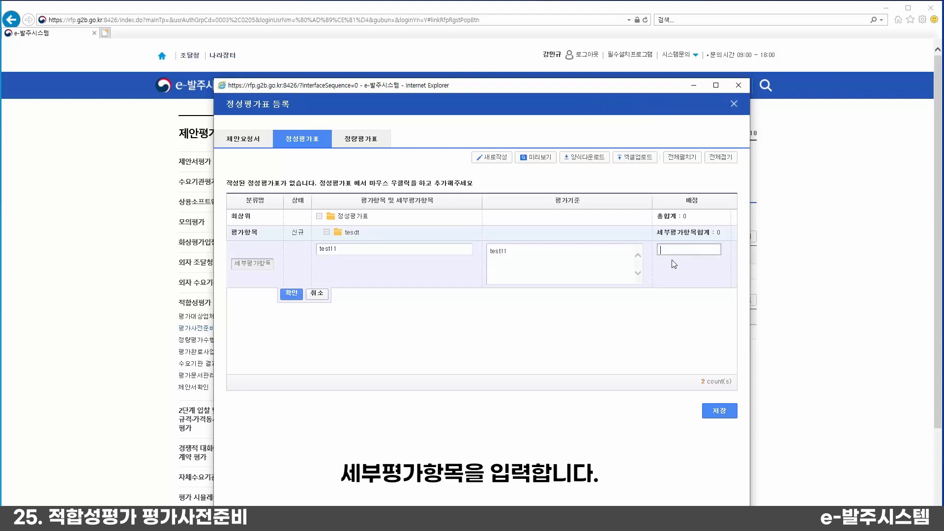
type("11")
left_click(292, 294)
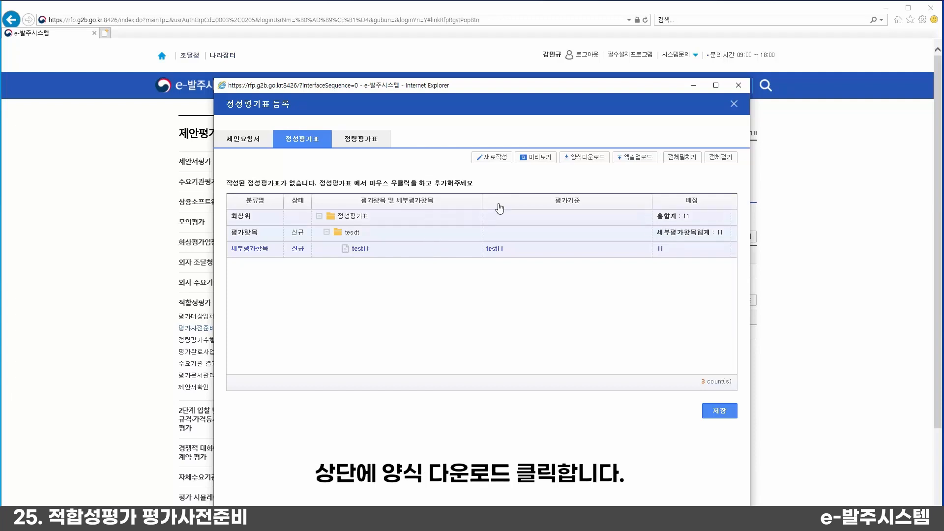
Step: Download 정성평가 엑셀양식.xls with 양식다운로드 and open it in Excel
left_click(584, 159)
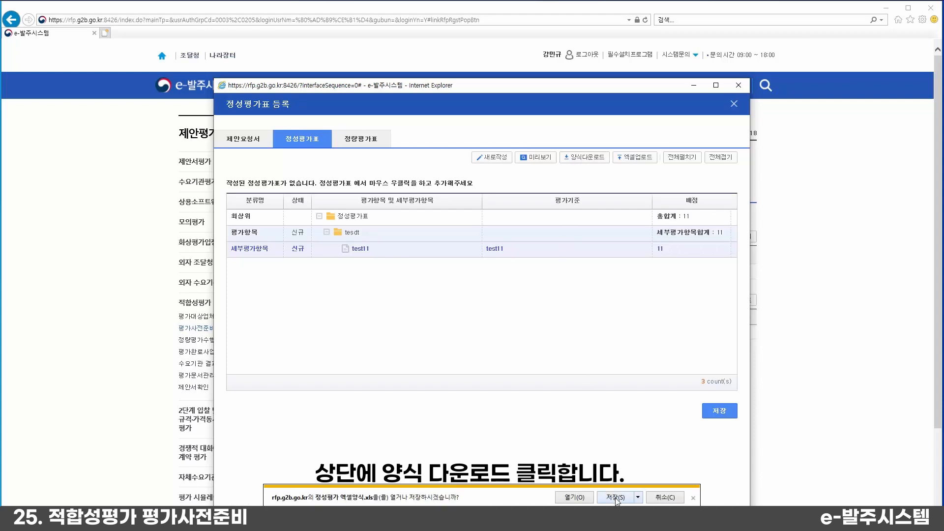
left_click(581, 498)
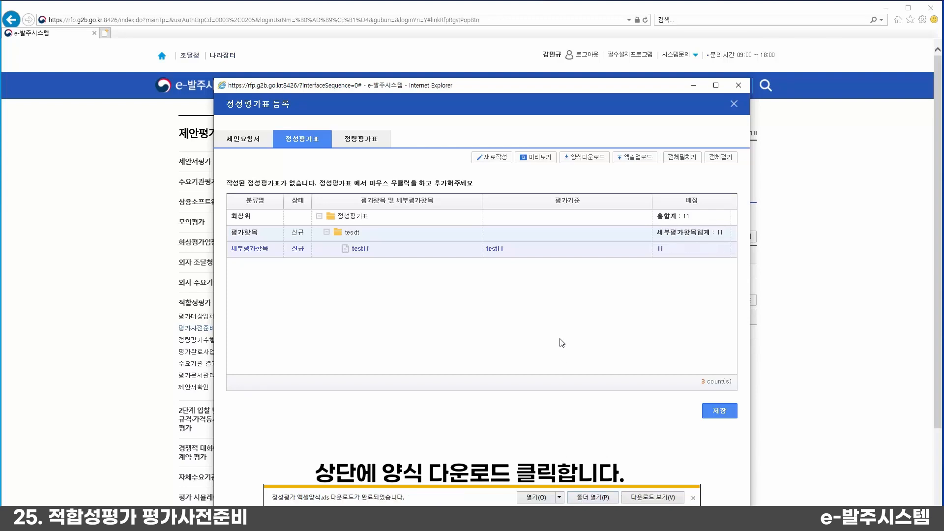
left_click(536, 497)
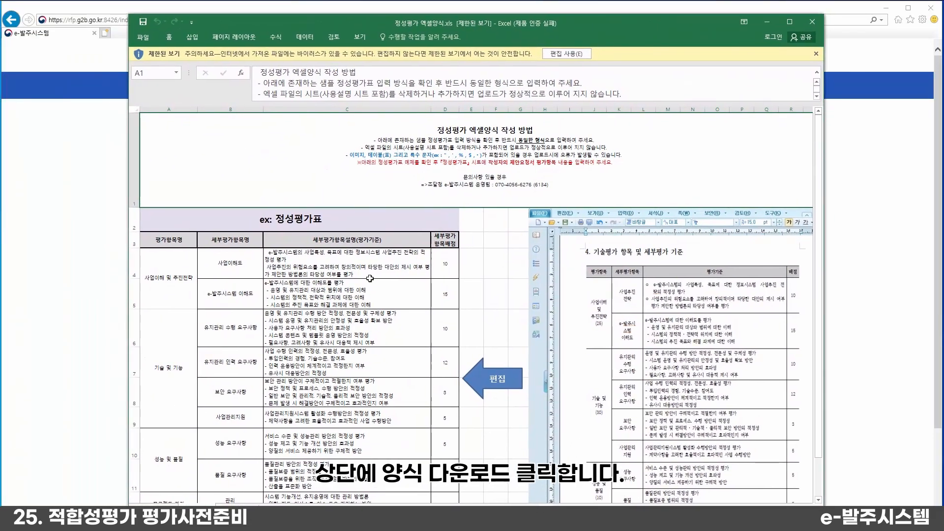
Step: Enable editing and copy the example evaluation table cells from the template
left_click(566, 54)
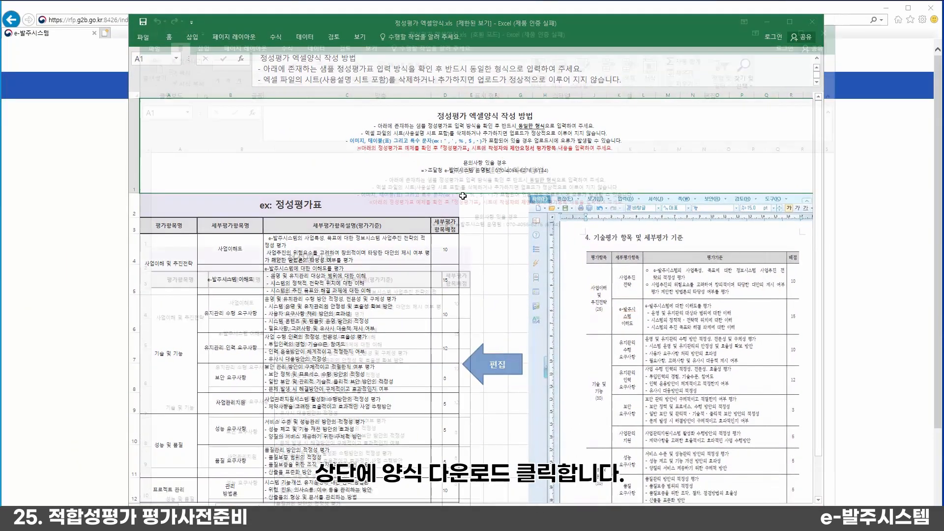
scroll(365, 297, "down", 3)
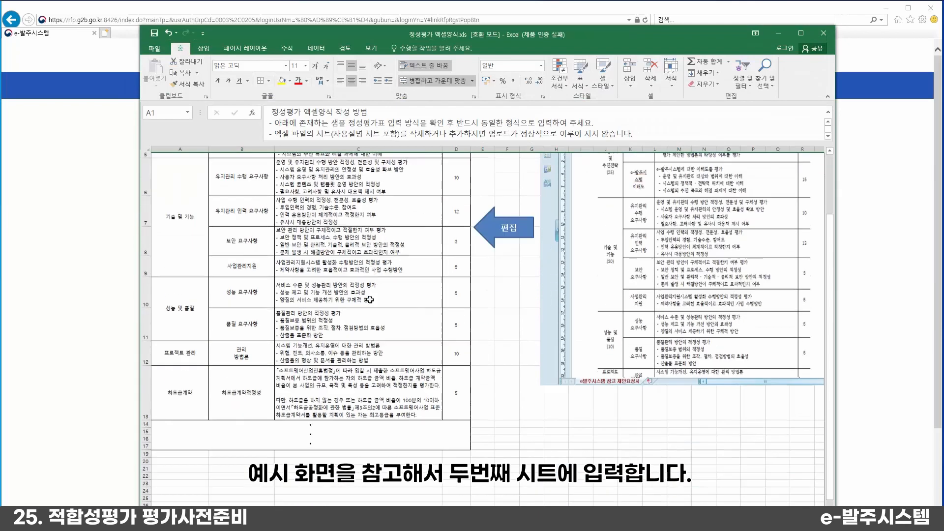
scroll(380, 296, "up", 1)
scroll(255, 241, "up", 2)
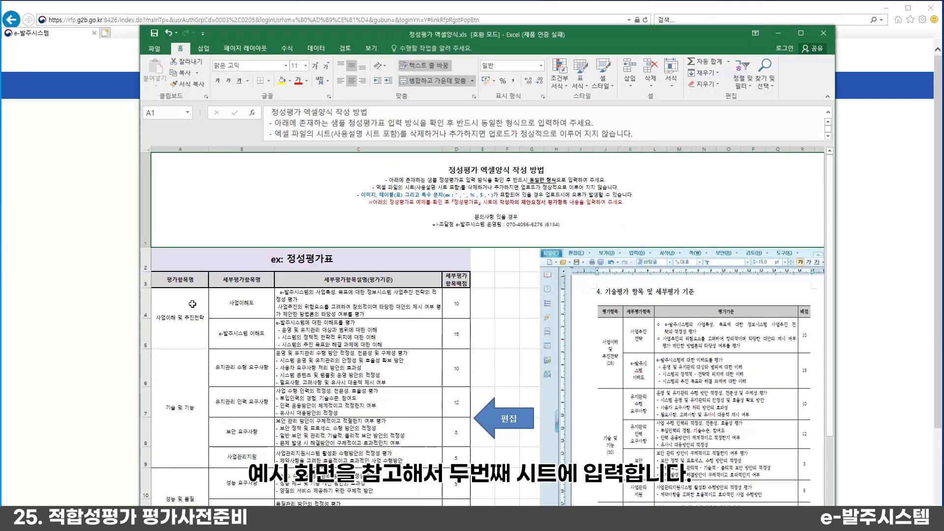
left_click_drag(194, 303, 483, 513)
left_click_drag(487, 432, 452, 450)
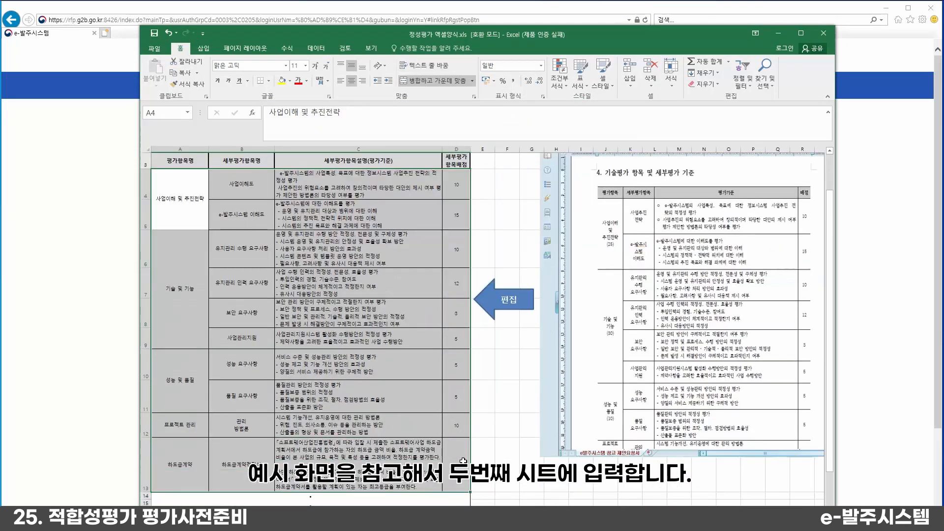
key("ctrl+c")
Step: Paste the example rows at A3 of the 정성평가표 sheet, save, and close Excel
left_click(217, 514)
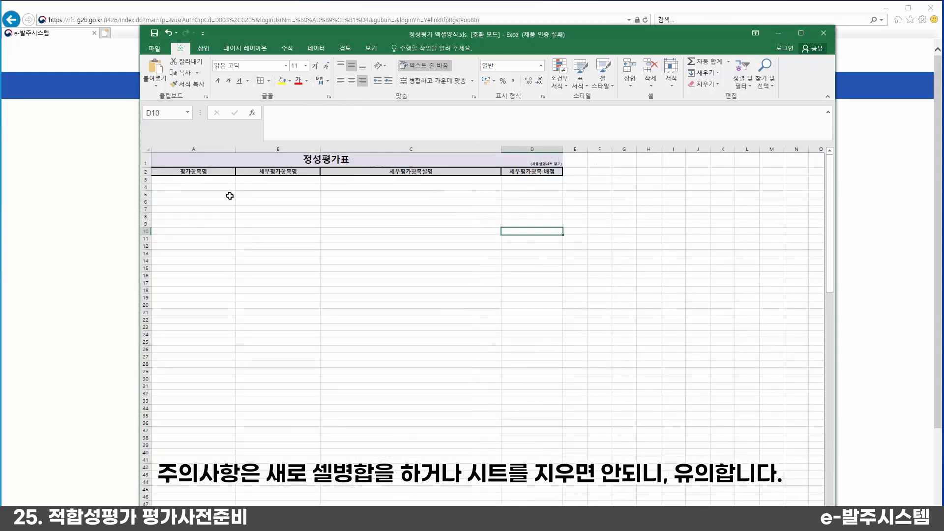
left_click(194, 180)
key("ctrl+v")
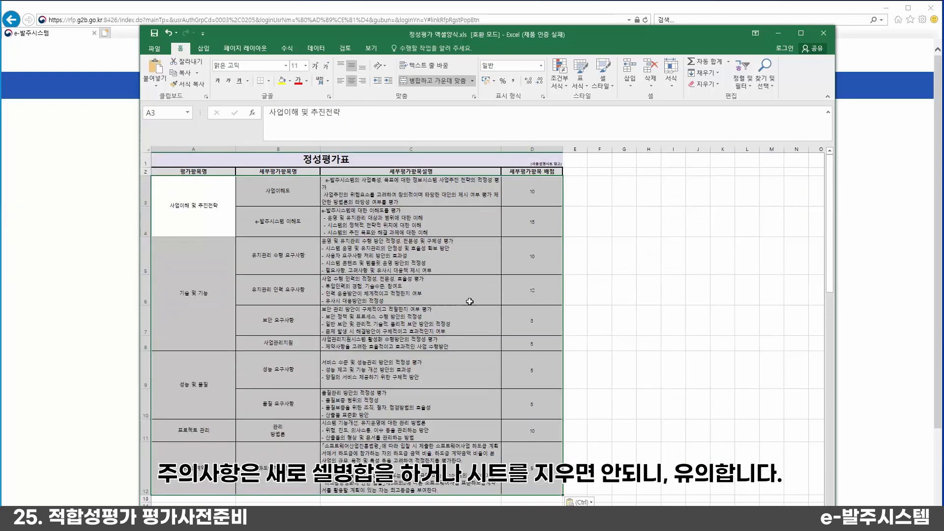
left_click(583, 244)
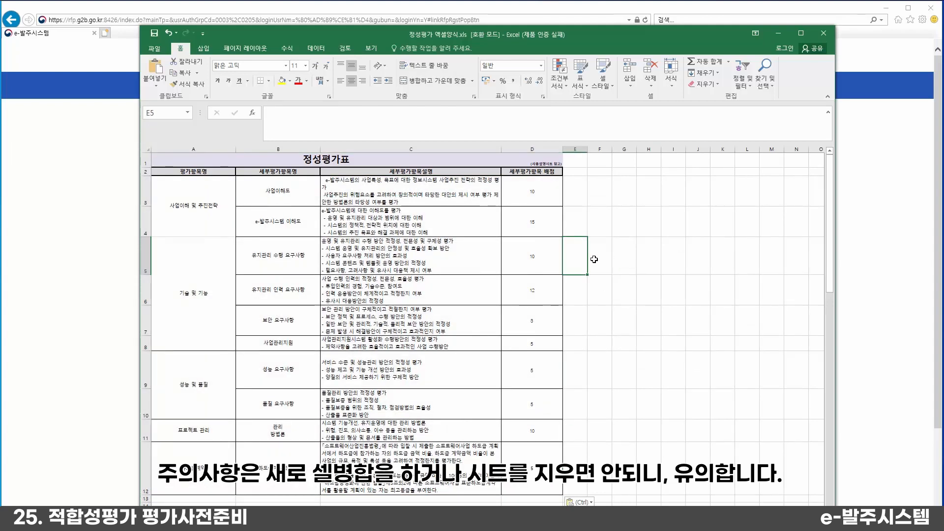
key("ctrl")
key("Escape")
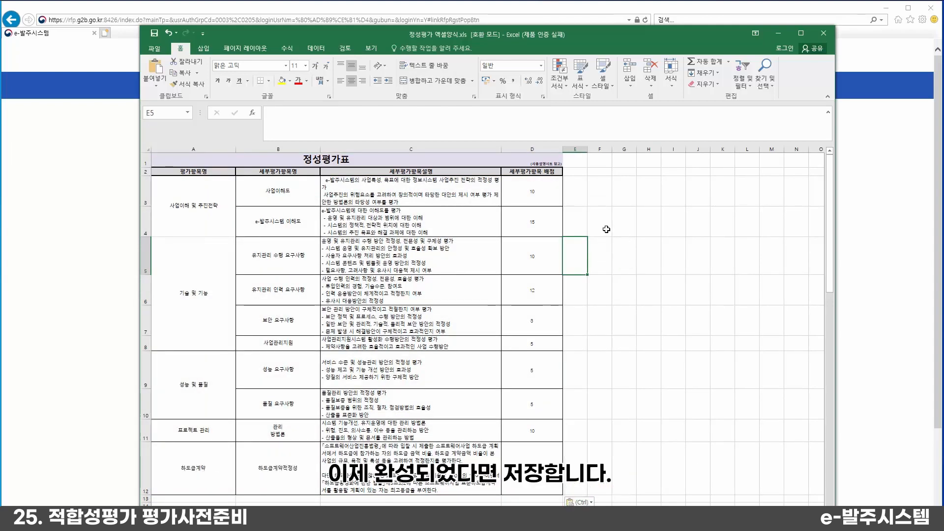
left_click(603, 217)
key("Escape")
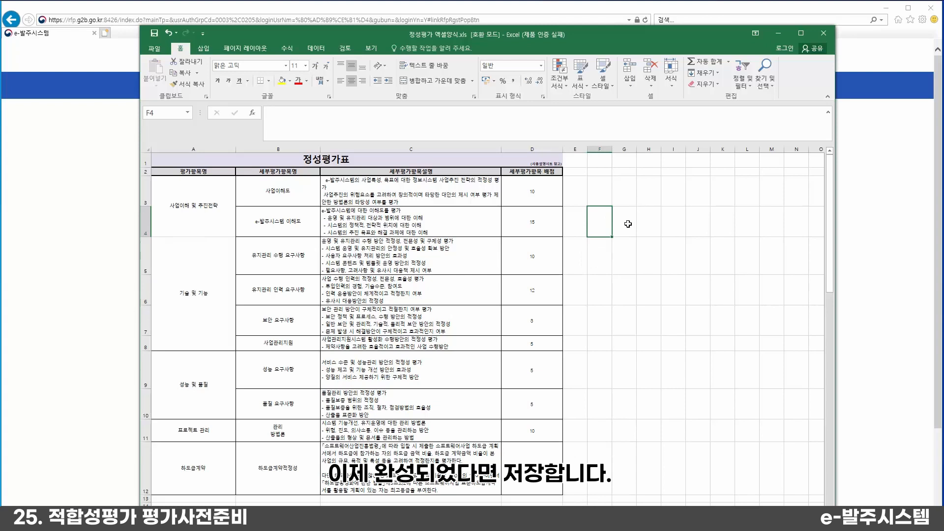
left_click(819, 36)
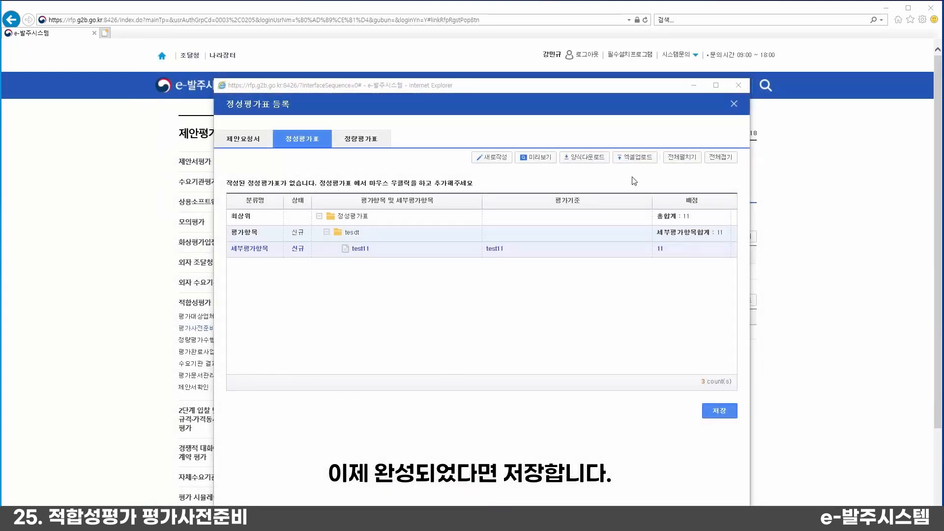
Step: Upload 정성평가 엑셀양식 (1).xls into the 정성평가표 through 엑셀업로드
left_click(645, 159)
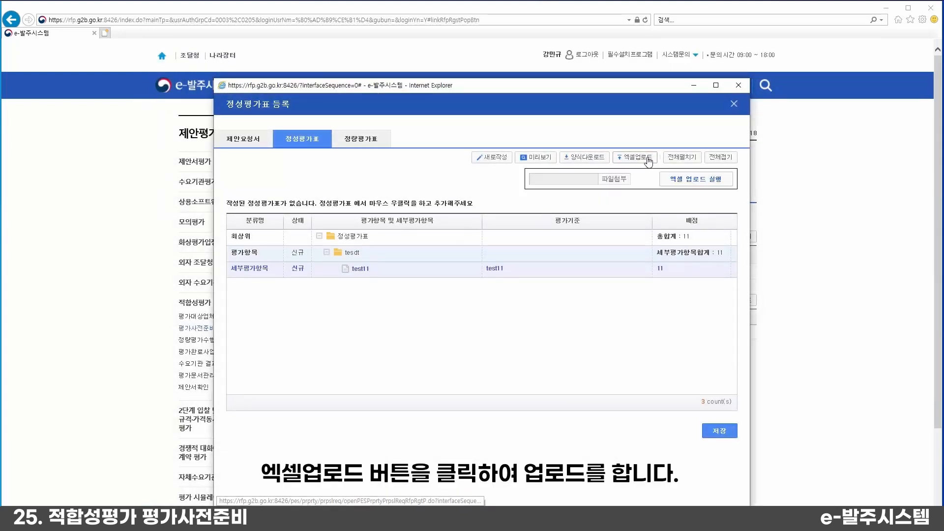
left_click(615, 180)
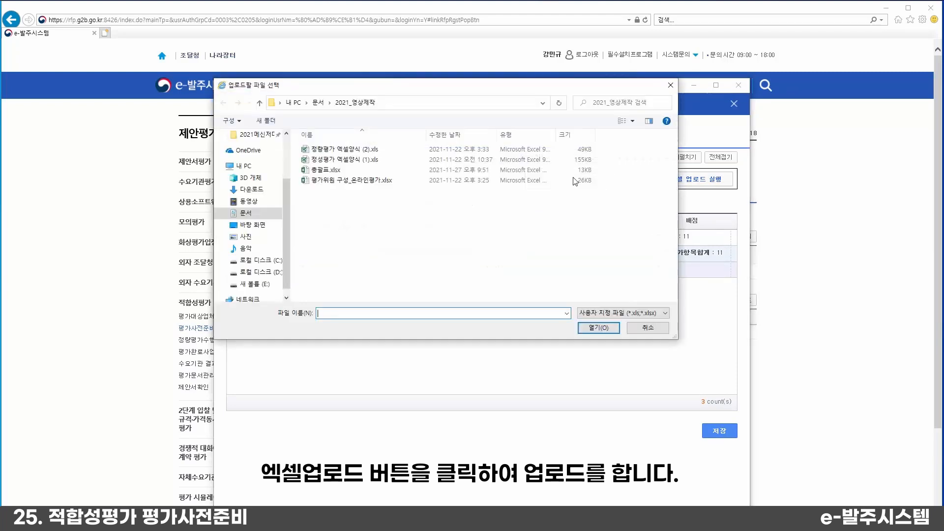
left_click(401, 159)
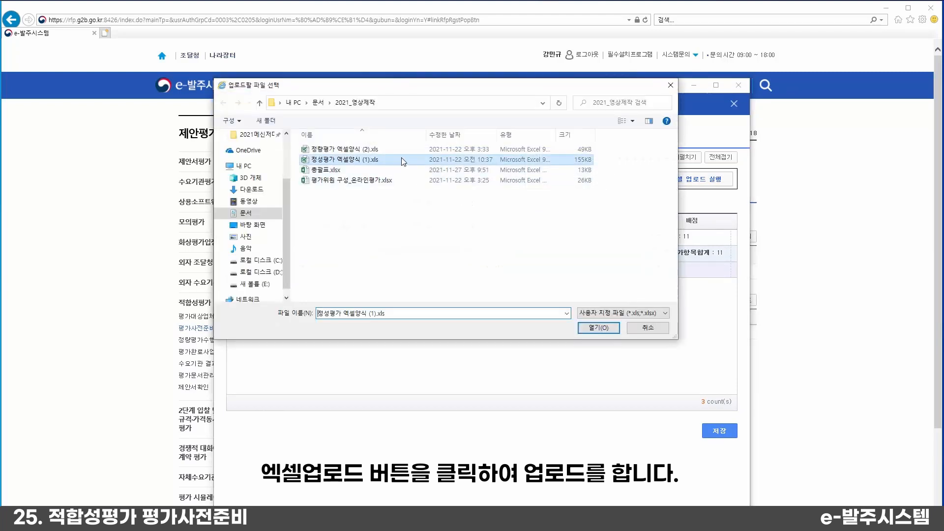
left_click(593, 328)
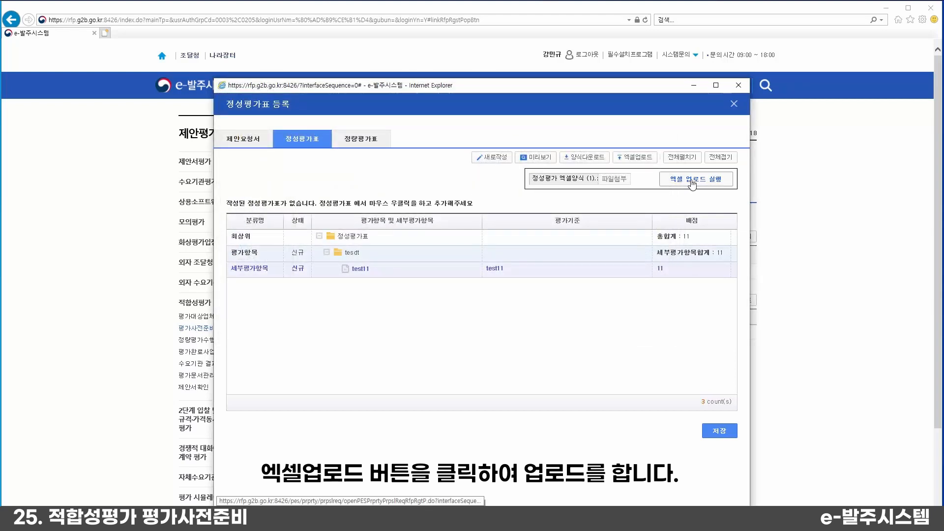
left_click(689, 181)
left_click(490, 323)
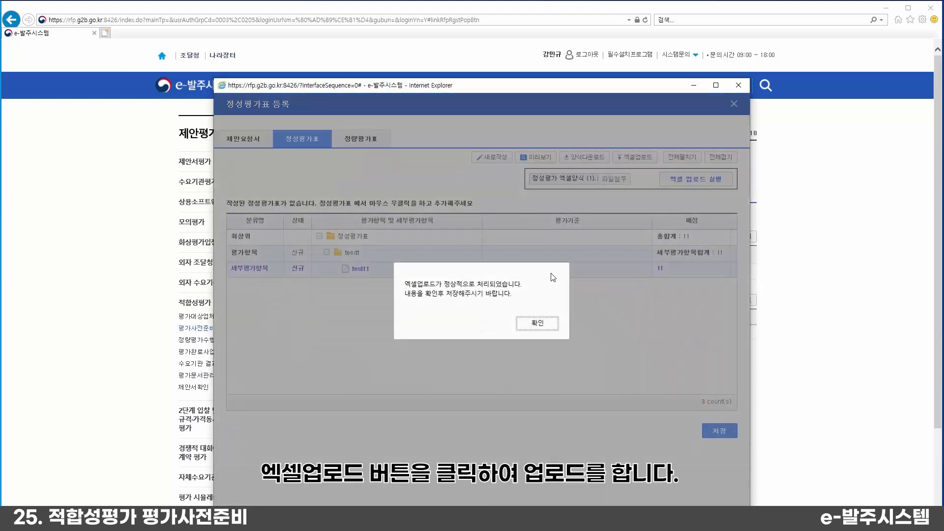
left_click(537, 323)
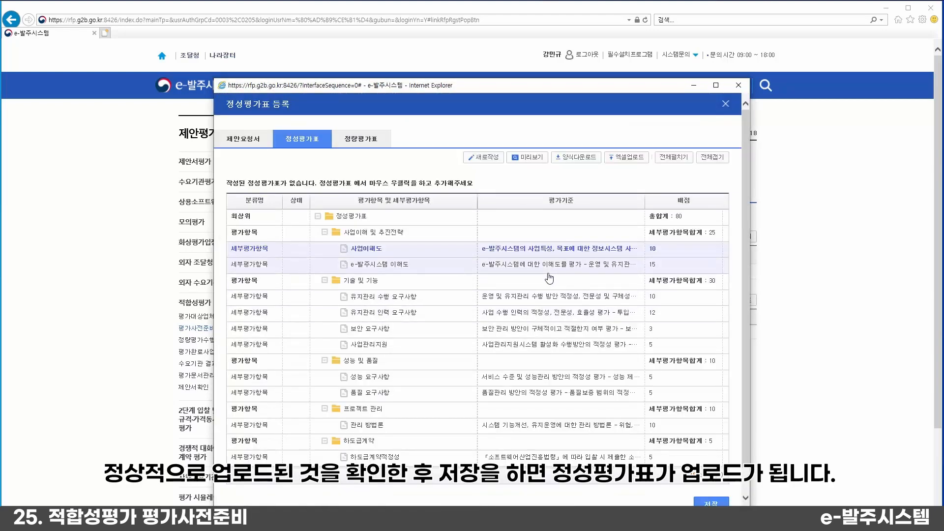
Step: Save the uploaded 정성평가표 of 16 items totalling 80 points
scroll(550, 279, "down", 1)
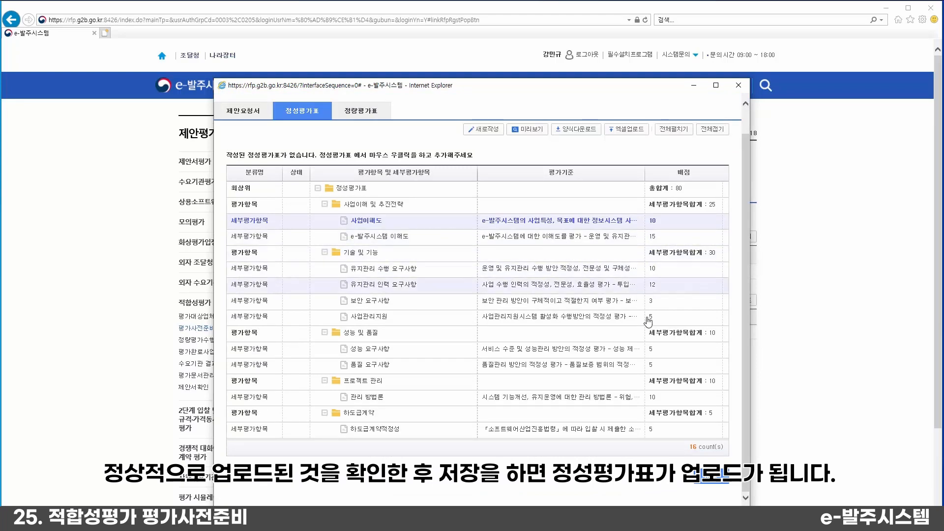
left_click(704, 481)
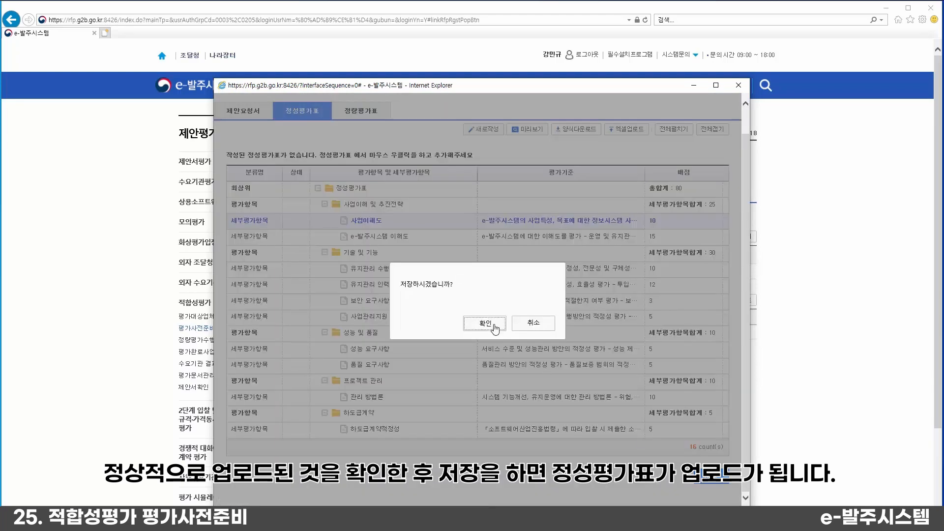
left_click(537, 321)
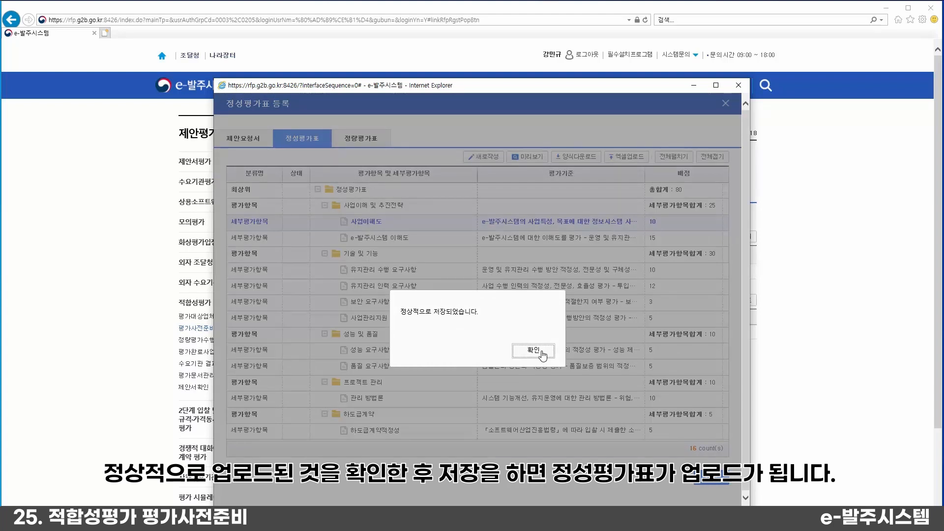
left_click(542, 353)
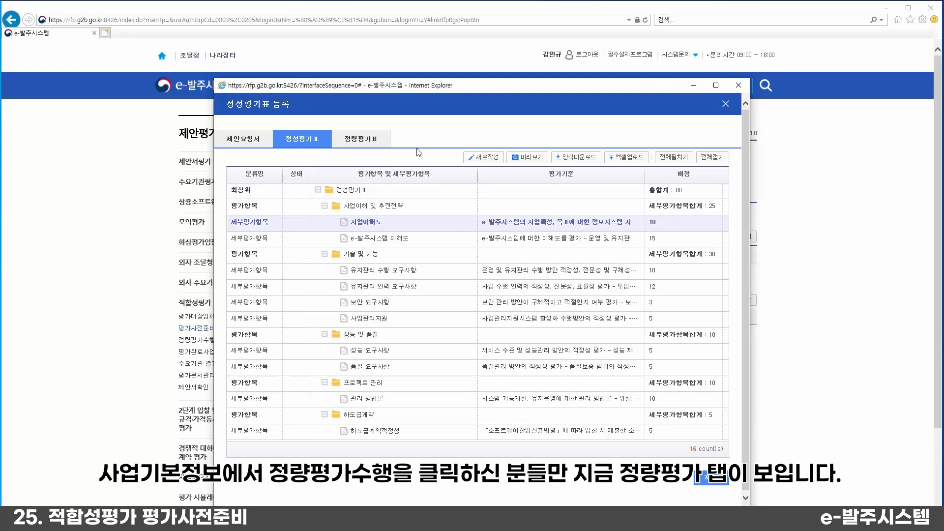
Step: On the 정량평가표, add a new evaluation section named 평가부문
left_click(366, 140)
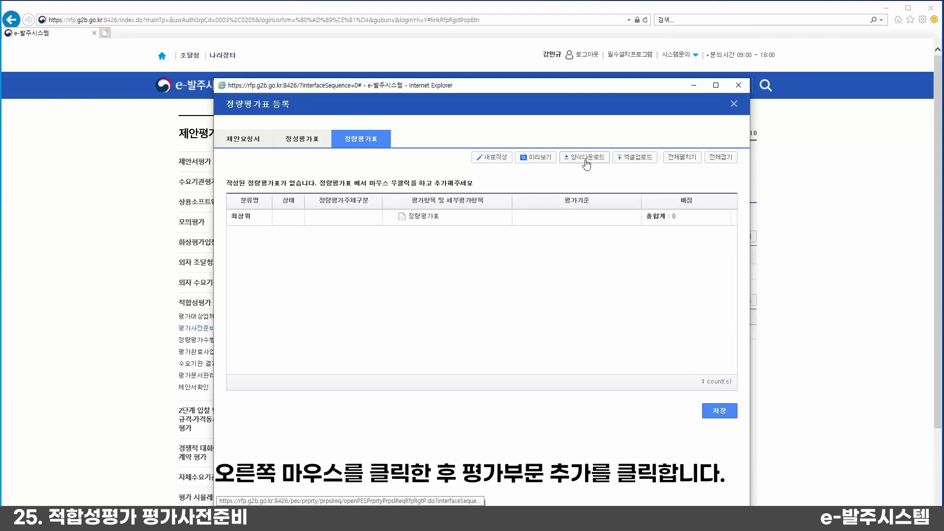
right_click(439, 217)
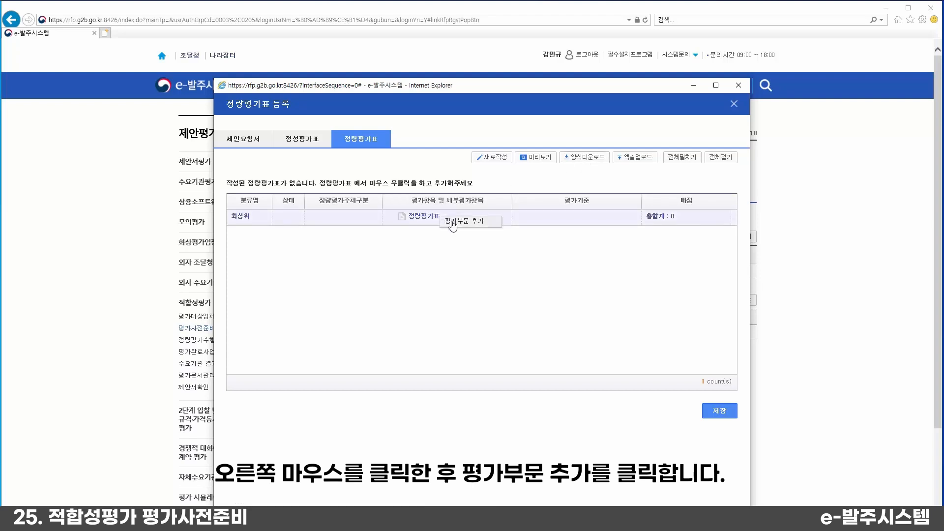
left_click(453, 226)
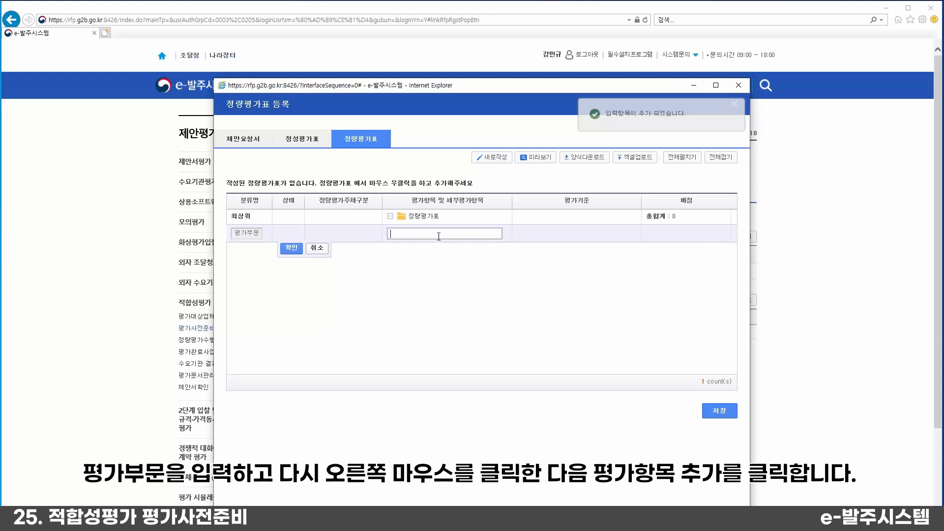
type("ㅍ")
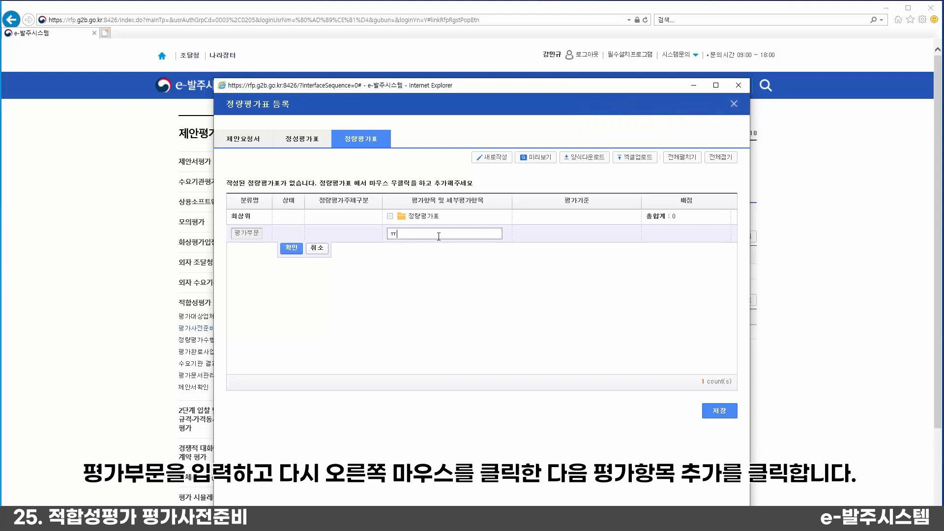
type("평가부무")
left_click(291, 247)
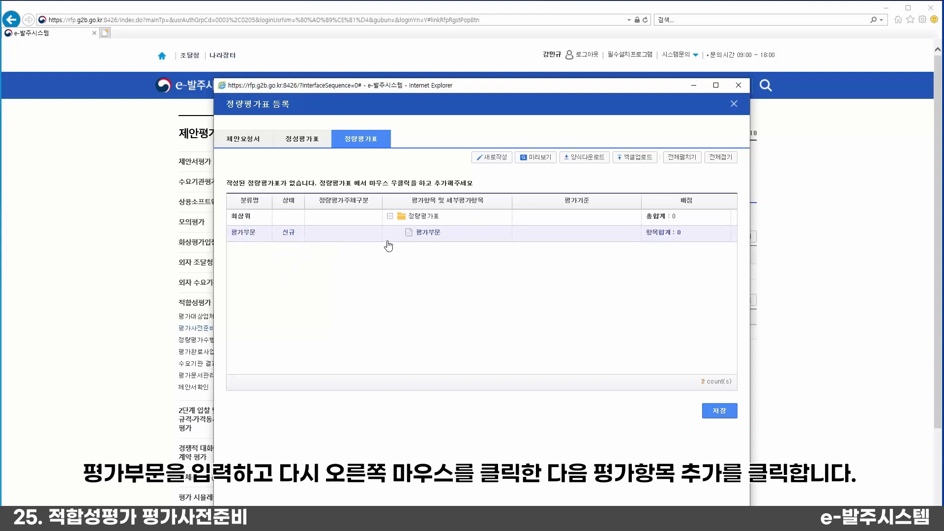
Step: Add item 평가항목 with criterion 평가기준, 10 points, evaluated by 발주기관
right_click(428, 234)
left_click(451, 247)
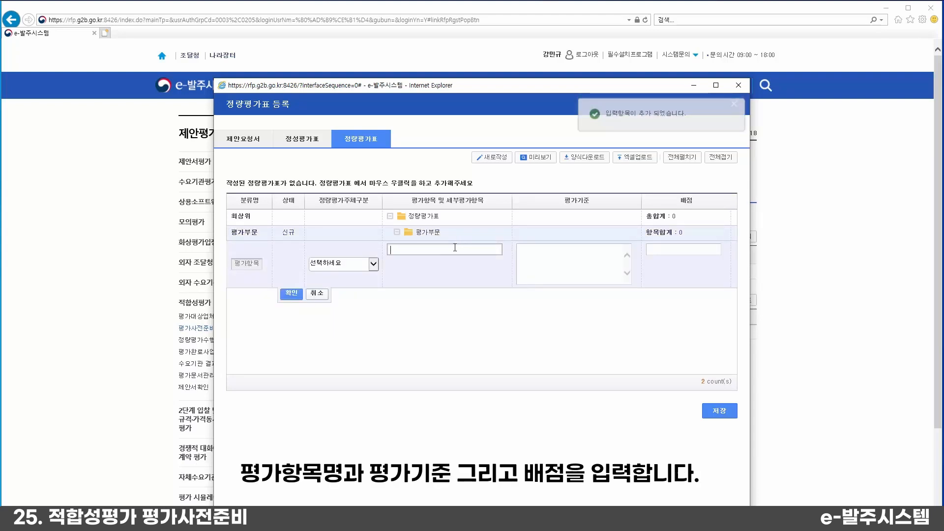
type("평가항목")
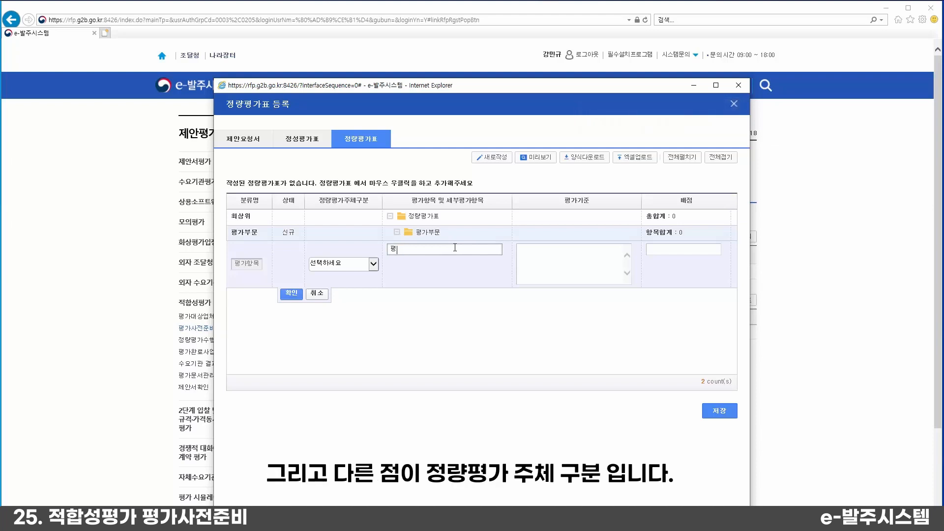
key("Tab")
type("ㅍ평가기준")
key("Tab")
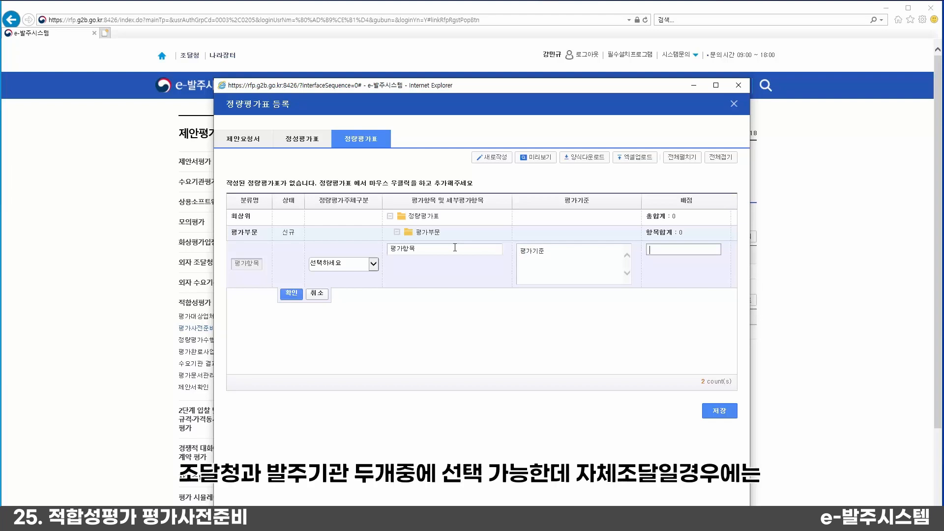
type("10")
left_click(343, 264)
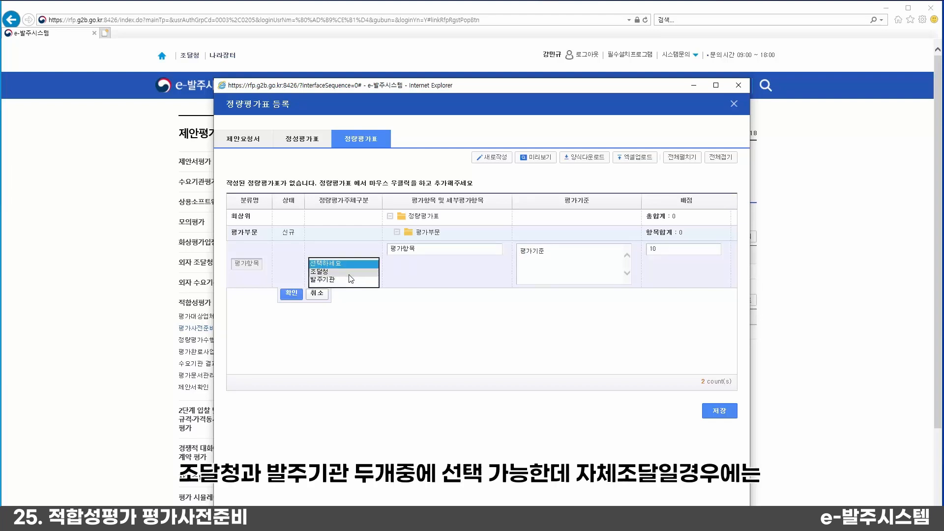
left_click(349, 279)
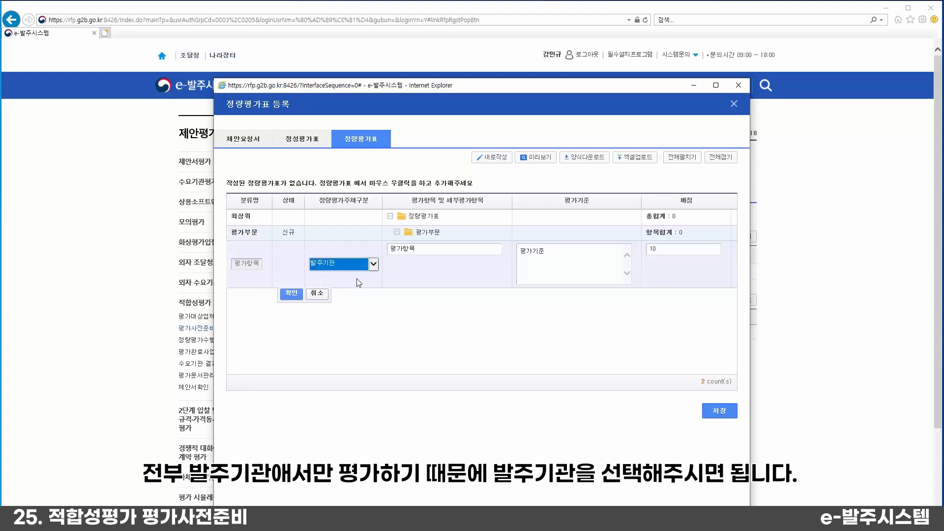
left_click(292, 294)
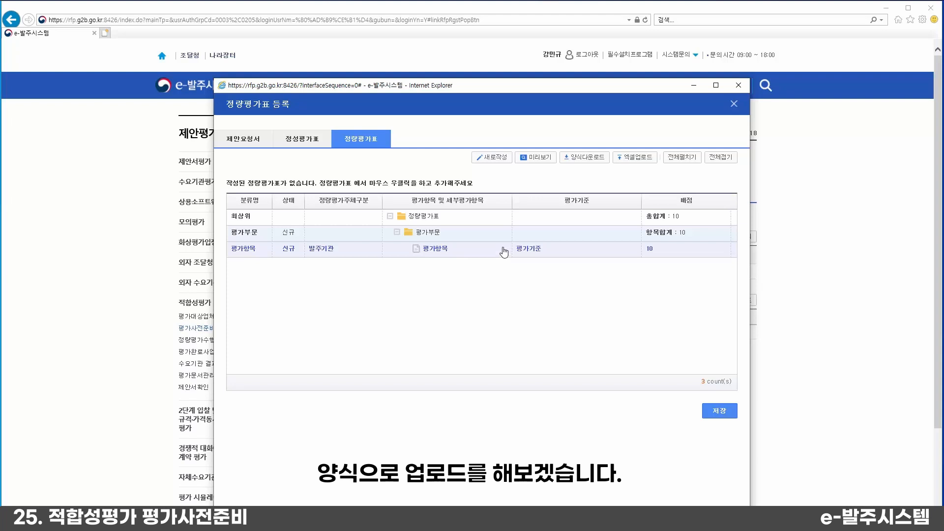
Step: Download 정량평가 엑셀양식.xls with 양식다운로드 and open it in Excel
left_click(584, 161)
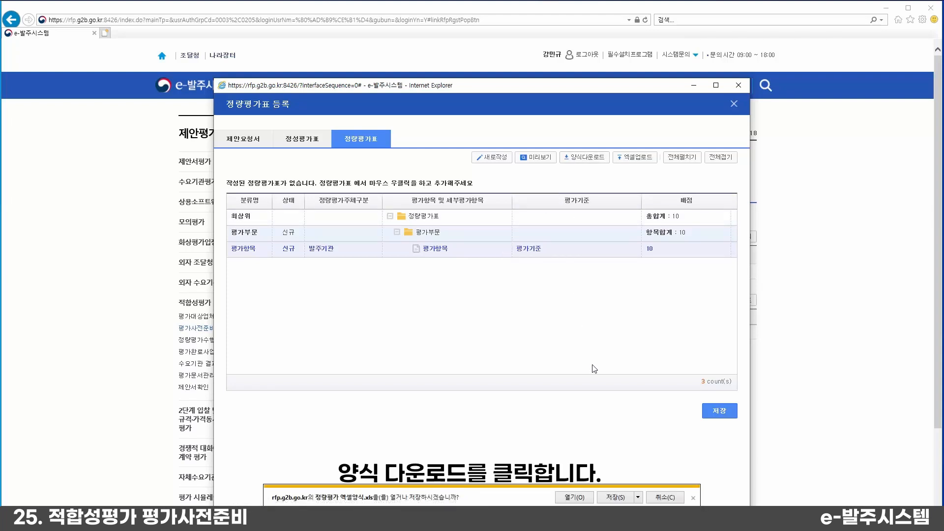
left_click(585, 497)
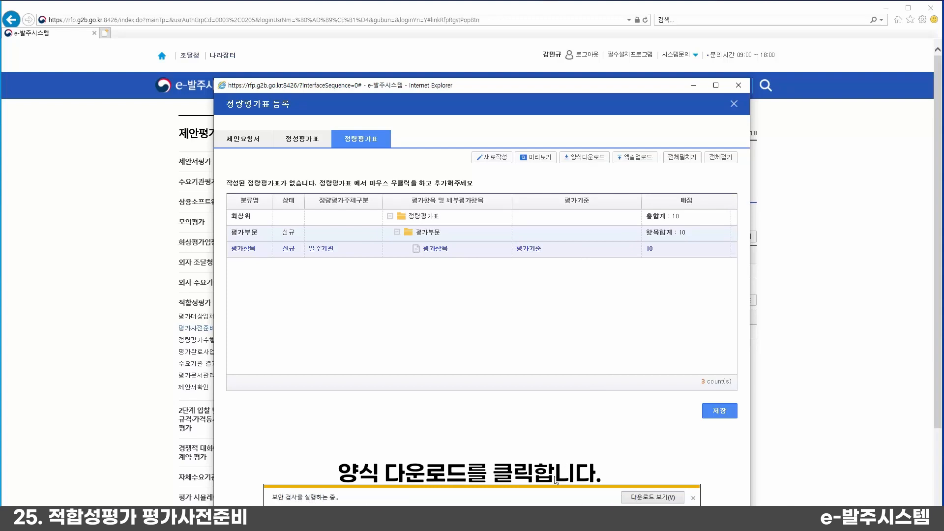
left_click(538, 497)
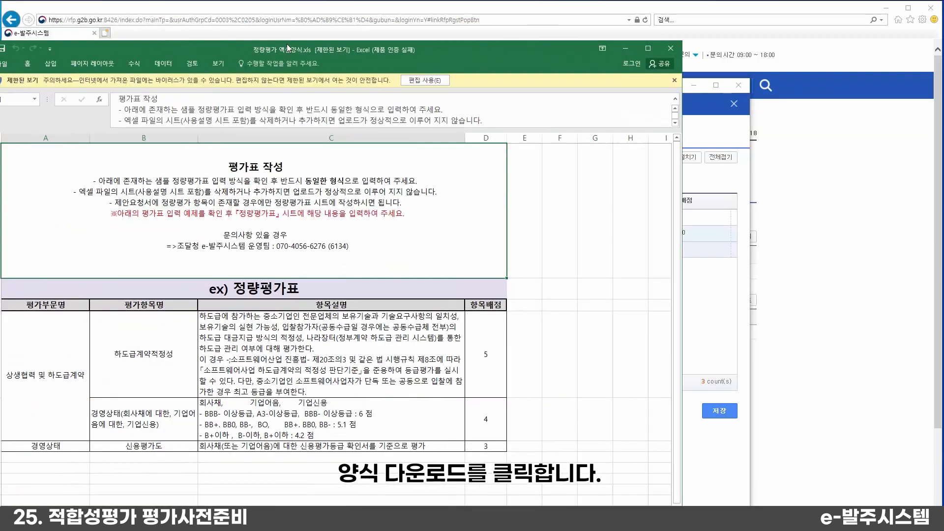
Step: Copy the example rows A4:D6 into cell A3 of the 정량평가표 sheet
left_click_drag(287, 48, 445, 23)
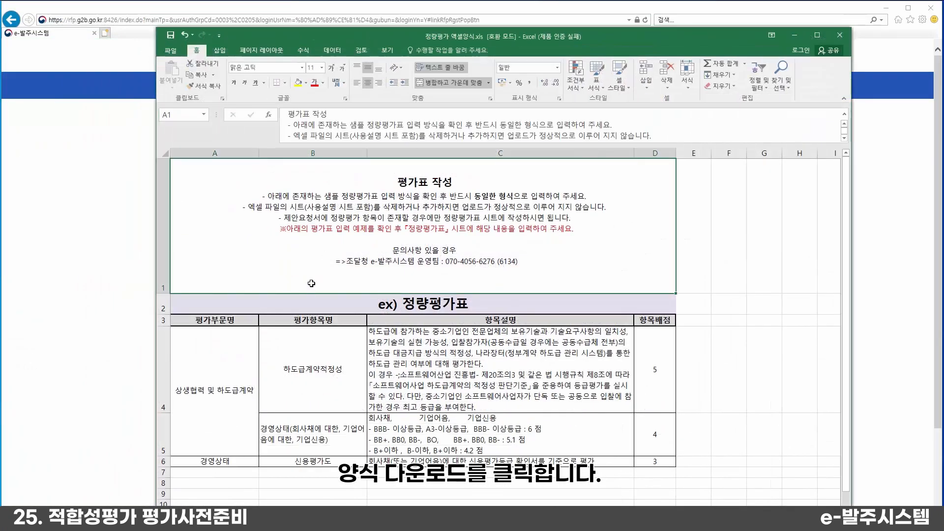
left_click_drag(226, 344, 657, 460)
key("ctrl+c")
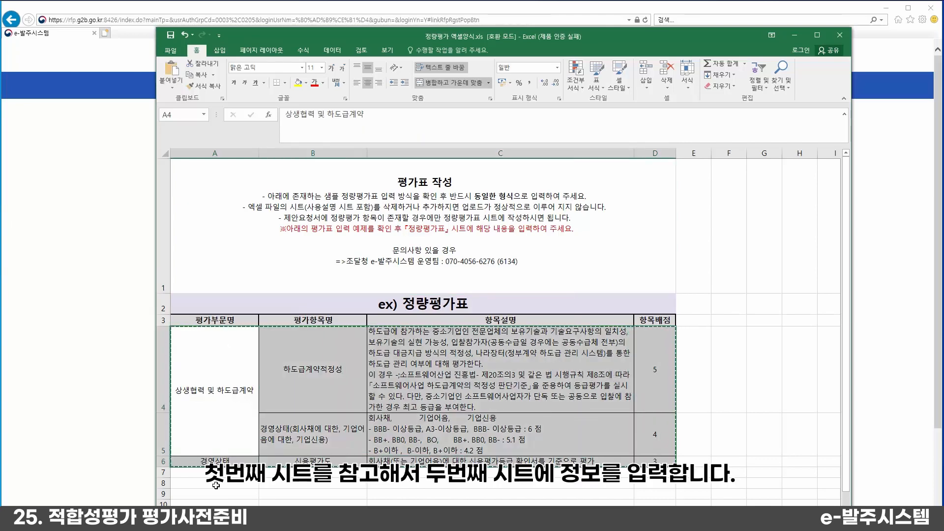
left_click(239, 512)
left_click(232, 196)
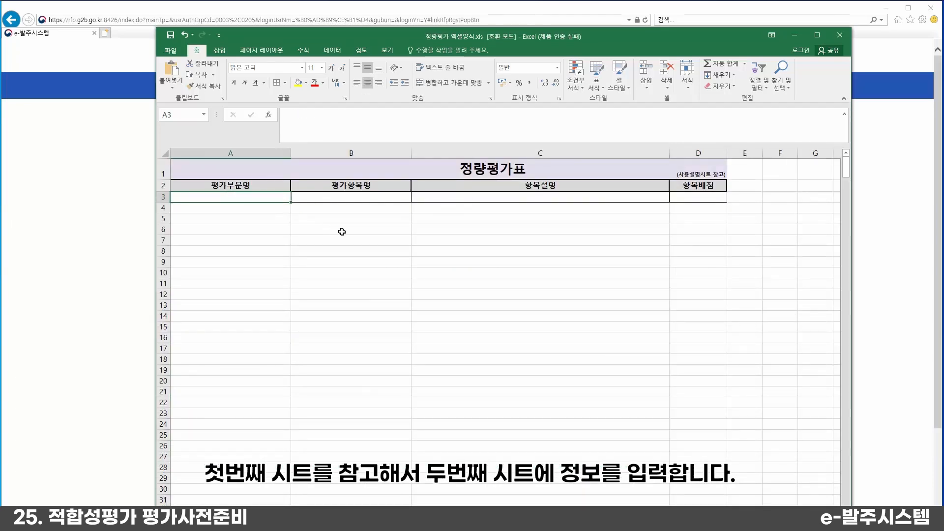
key("ctrl+v")
left_click(500, 316)
left_click(446, 358)
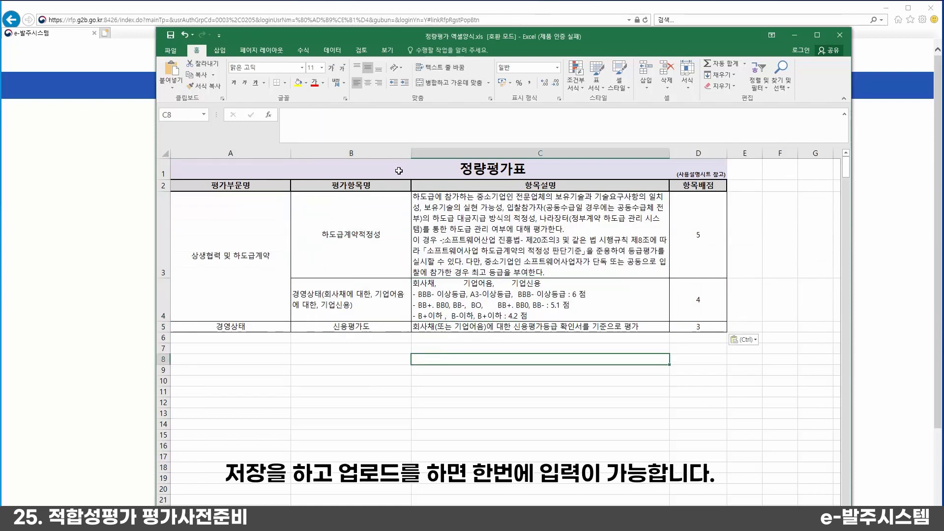
Step: Save the filled-in quantitative form and close Excel
left_click(171, 50)
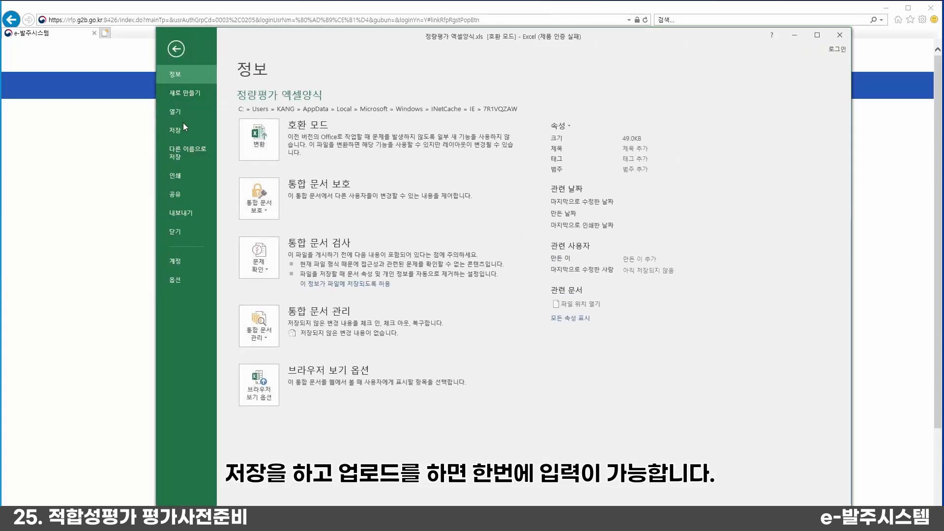
left_click(182, 133)
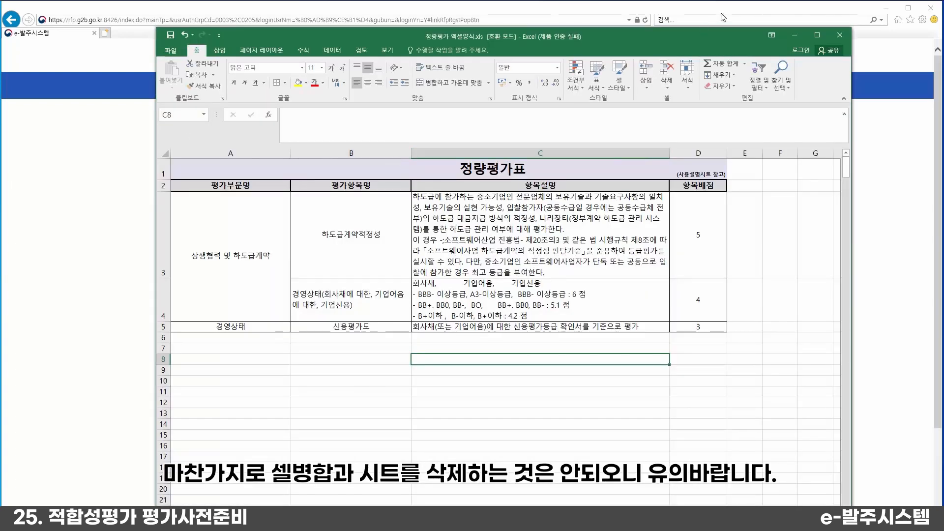
left_click(839, 36)
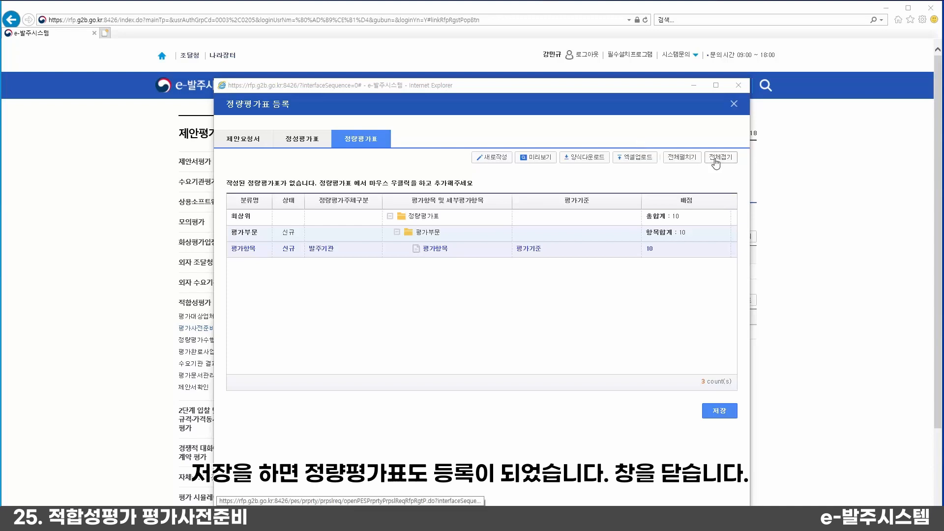
Step: Upload 정량평가 엑셀양식 (2).xls into the 정량평가표 through 엑셀업로드
left_click(638, 157)
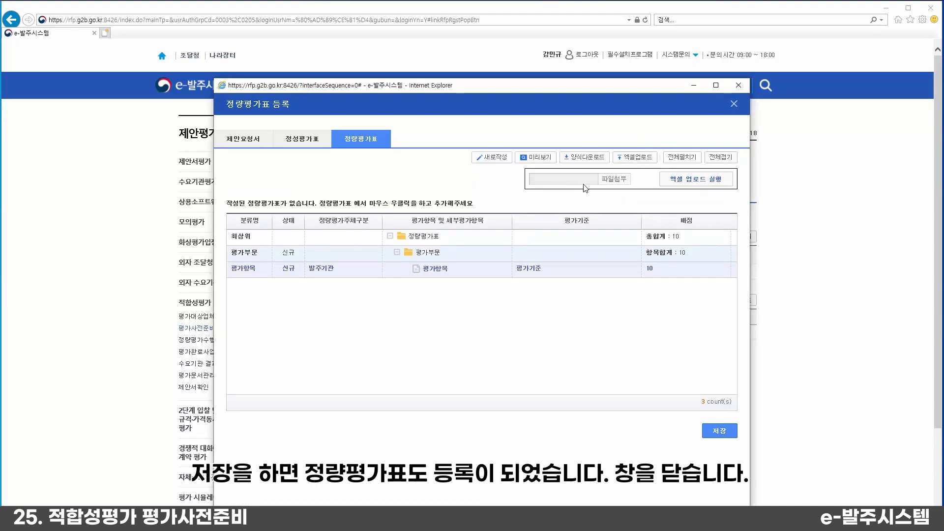
left_click(622, 180)
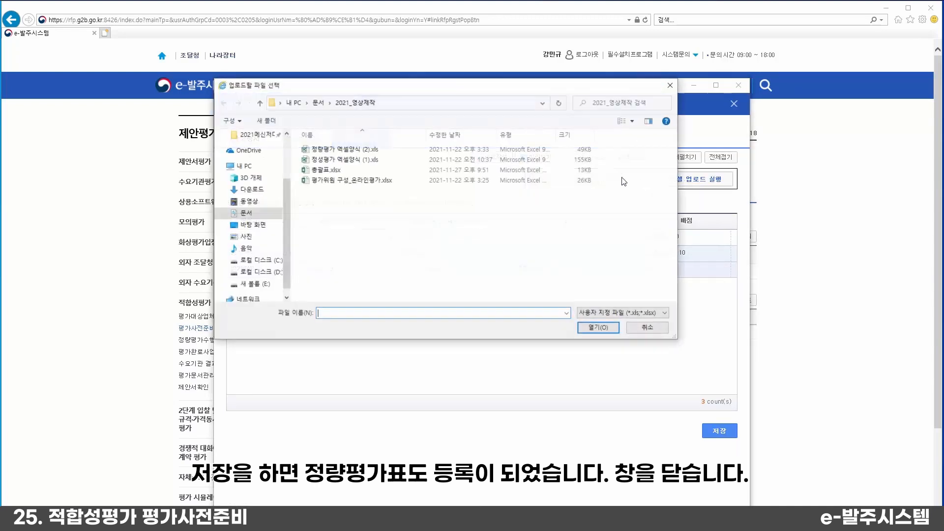
left_click(438, 155)
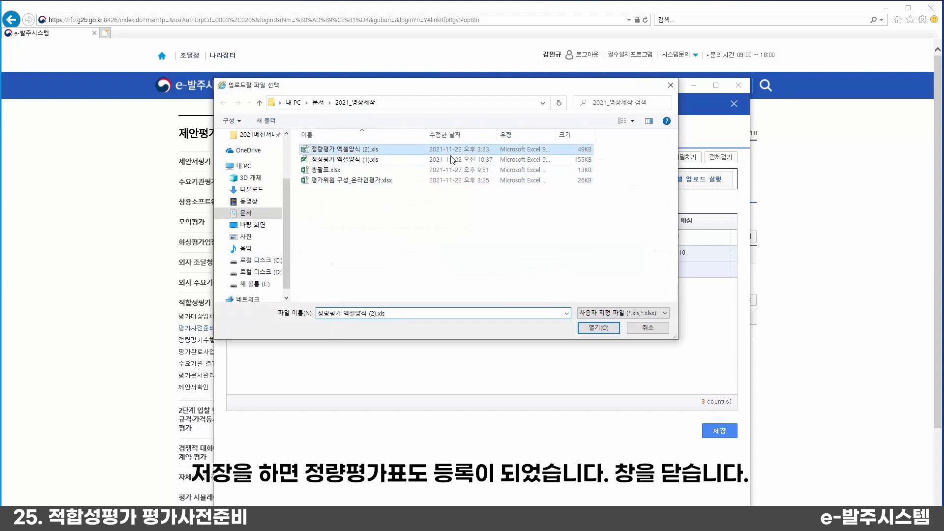
left_click(598, 327)
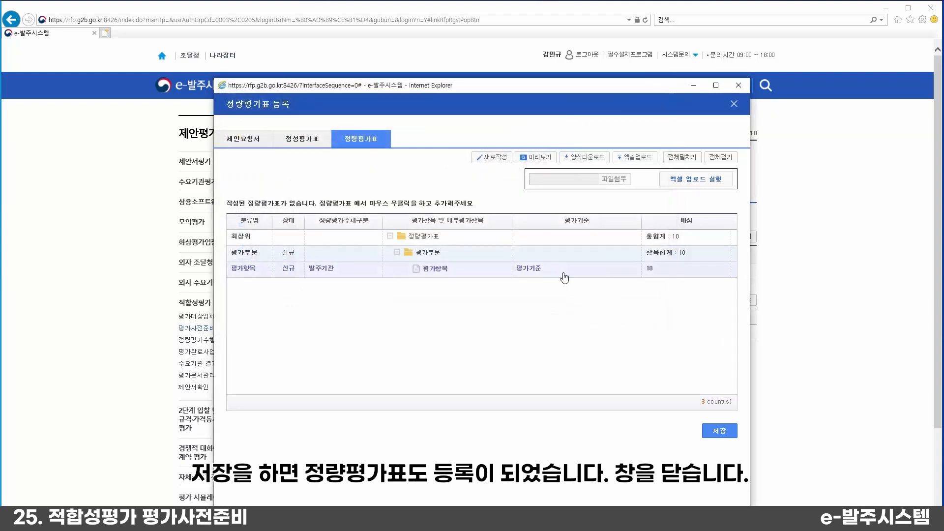
left_click(694, 182)
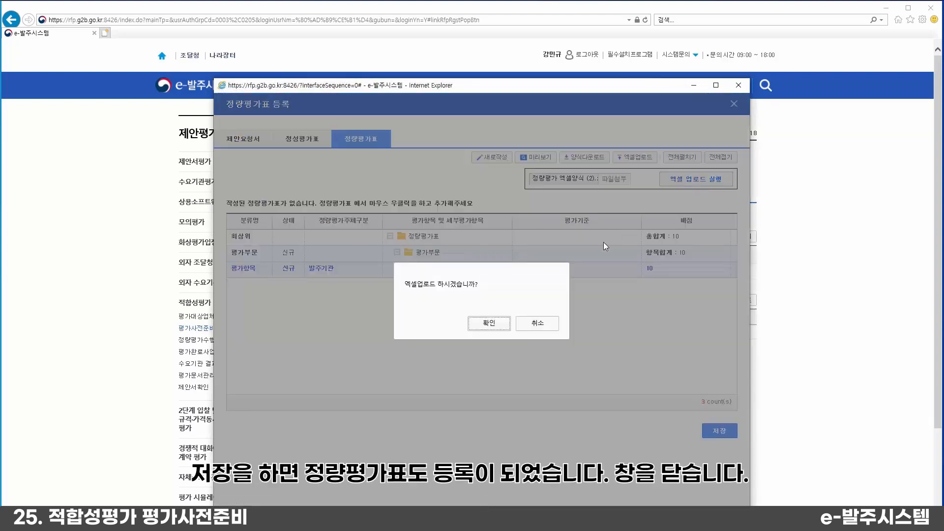
left_click(501, 323)
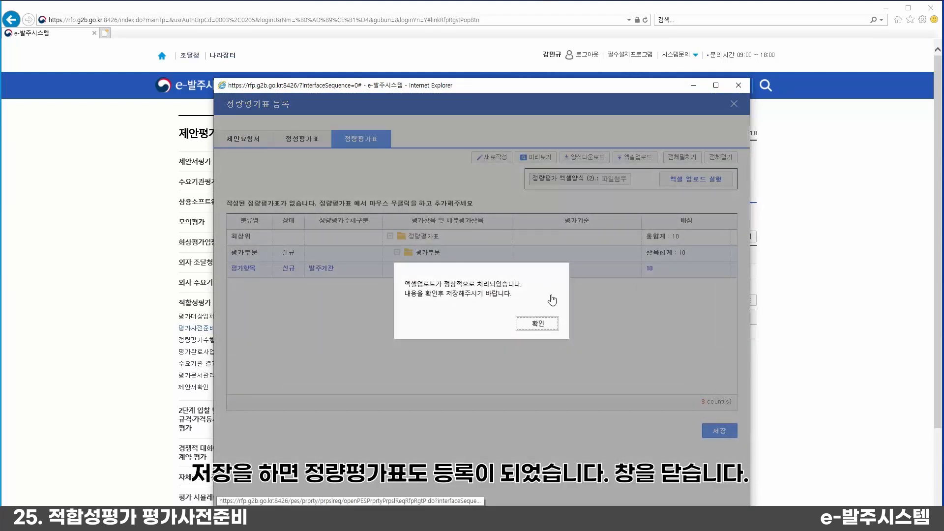
left_click(536, 322)
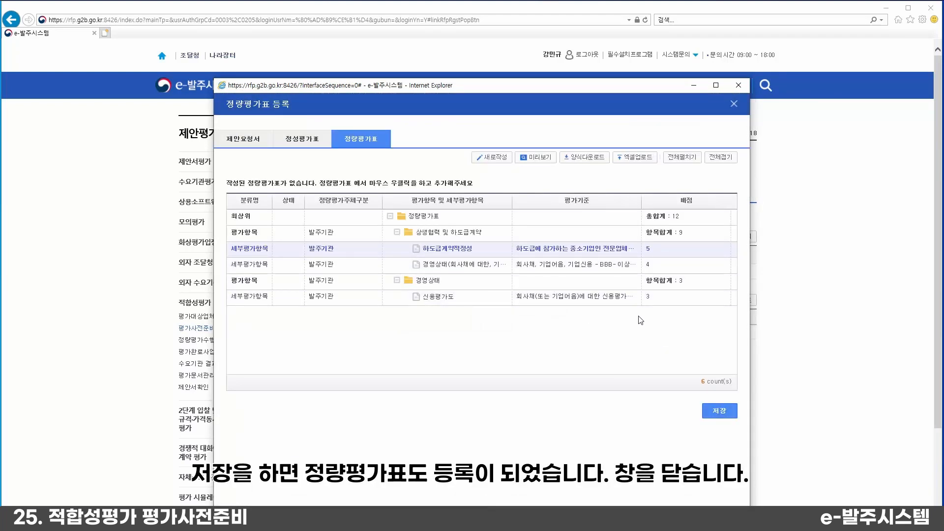
Step: Save the six-item quantitative table totalling 12 and close the registration window
left_click(717, 412)
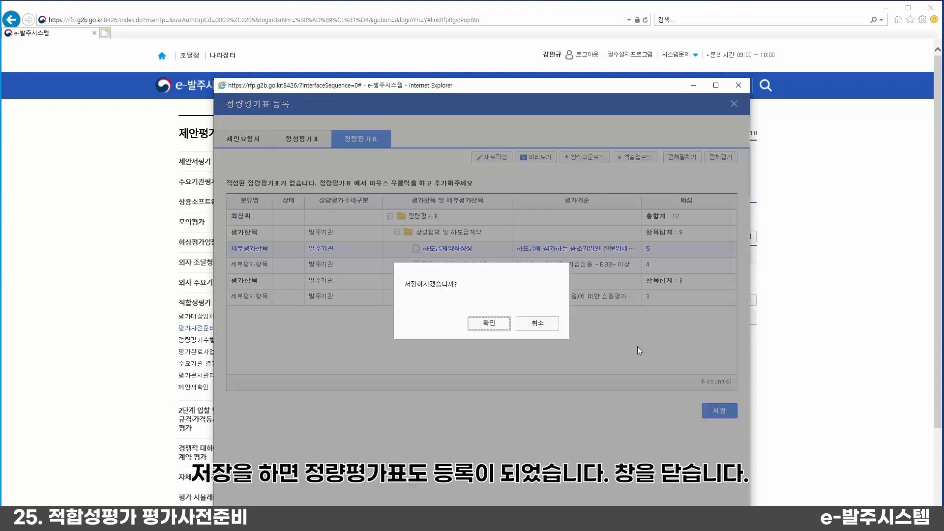
left_click(502, 325)
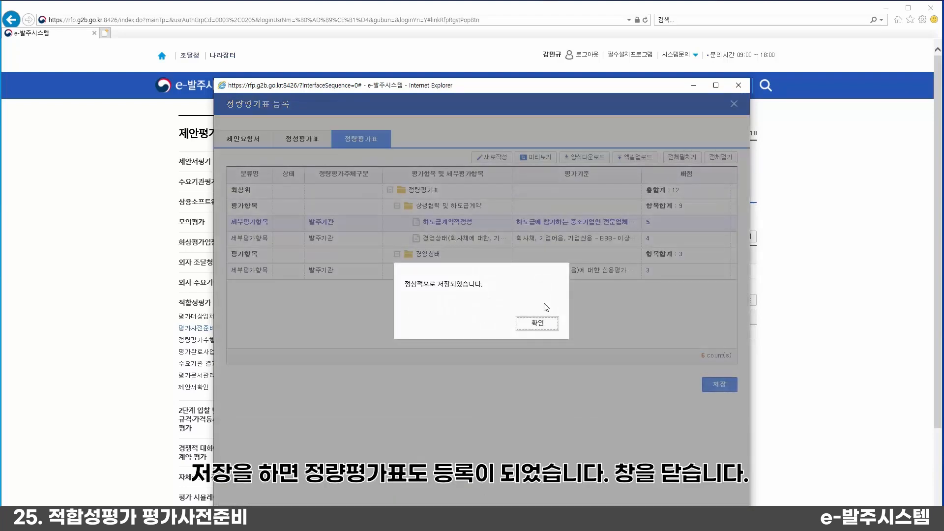
left_click(545, 326)
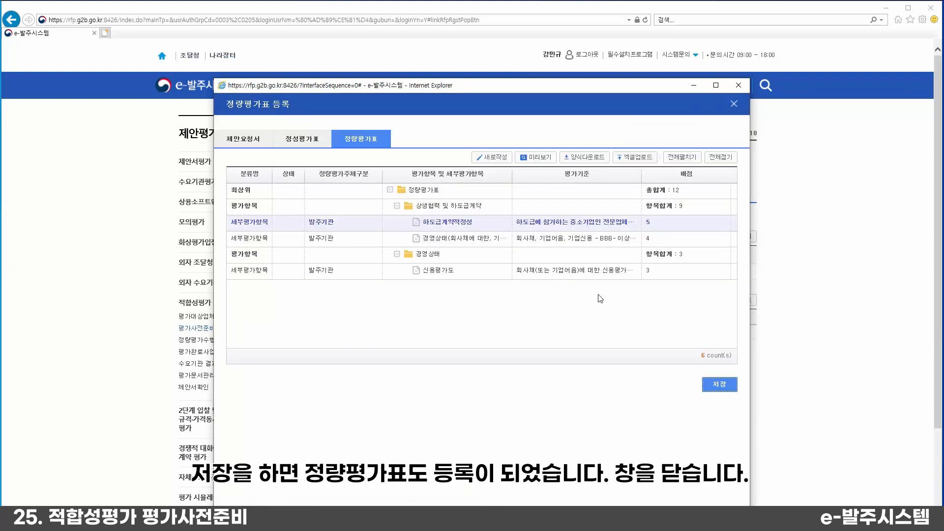
left_click(738, 85)
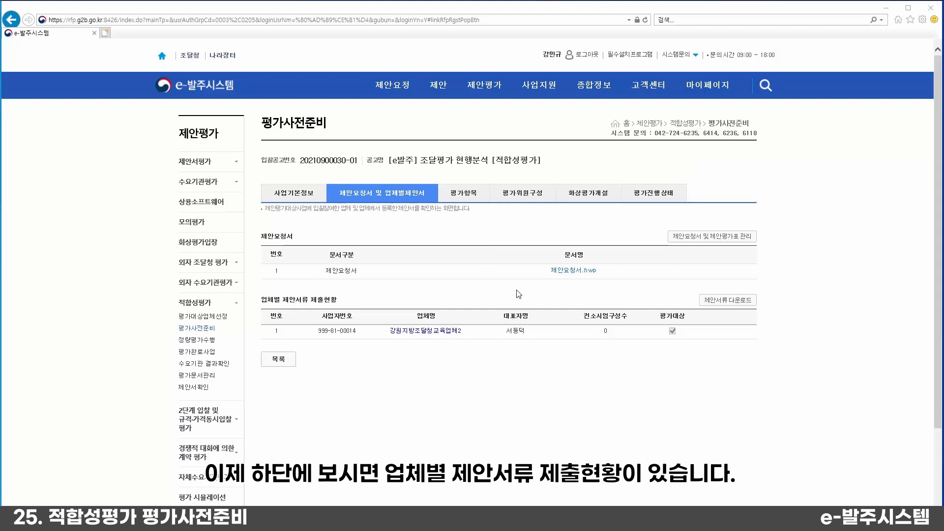
Step: Open the 제안서류제출현황 popup via 제안서류 다운로드 to list the vendor's submitted documents
left_click(712, 301)
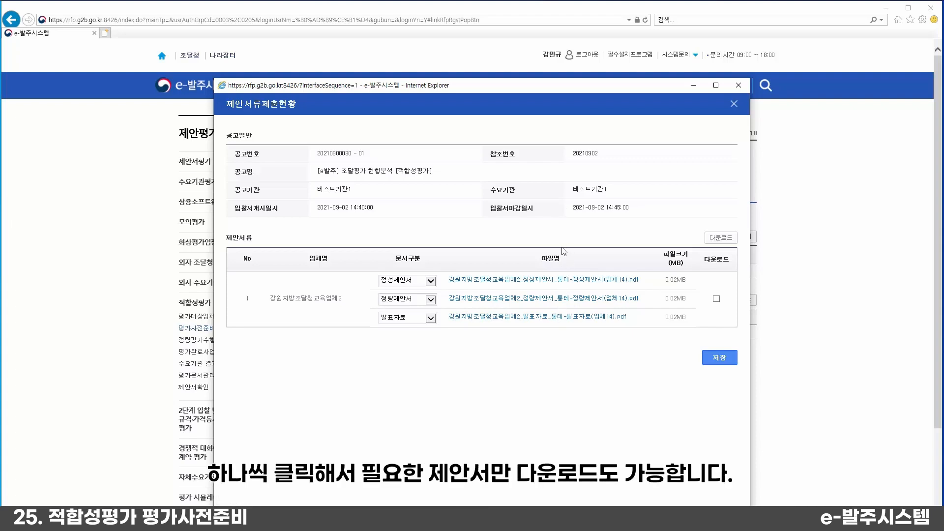
Step: Open the 정성제안서 PDF and review each submitted file's document type
left_click(541, 280)
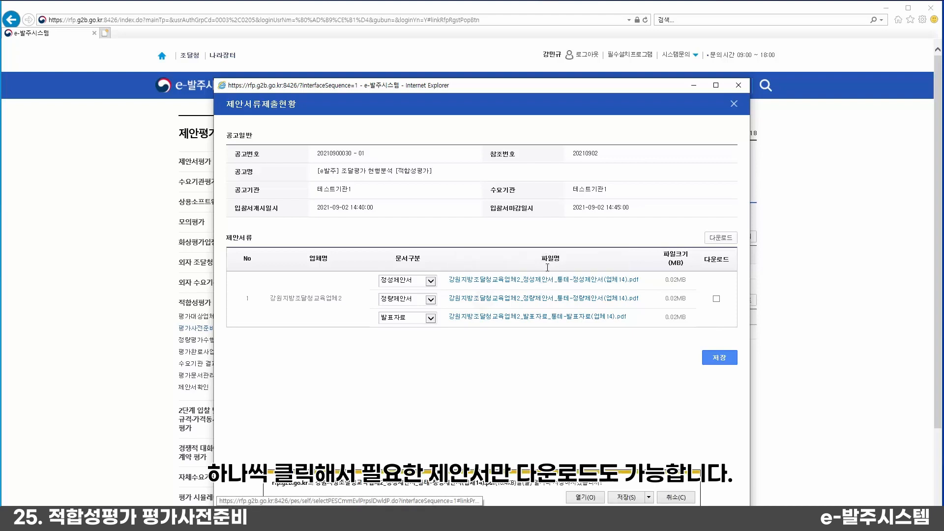
left_click(580, 500)
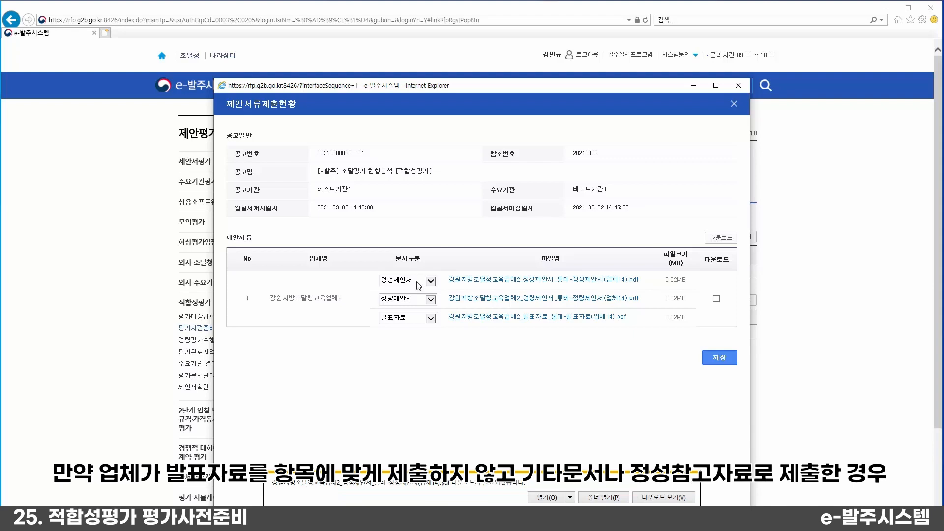
left_click(420, 281)
left_click(420, 281)
left_click(421, 299)
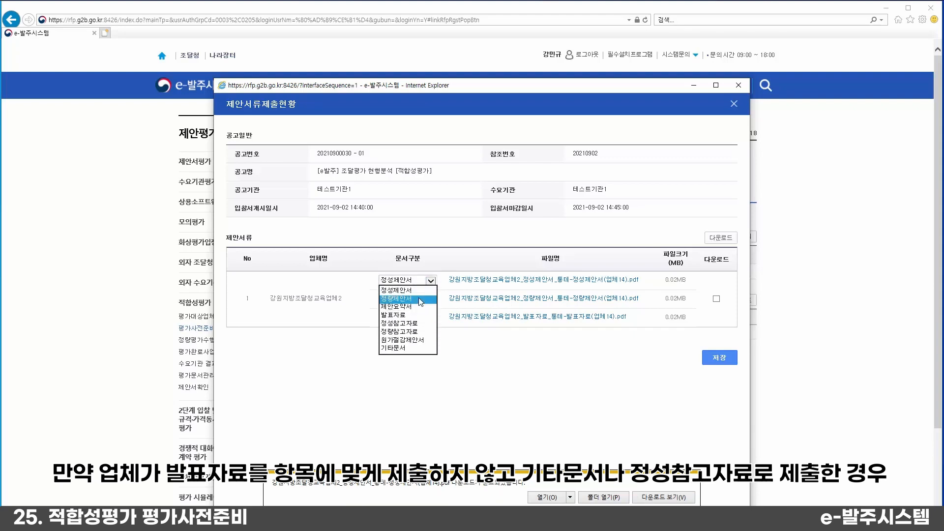
left_click(421, 300)
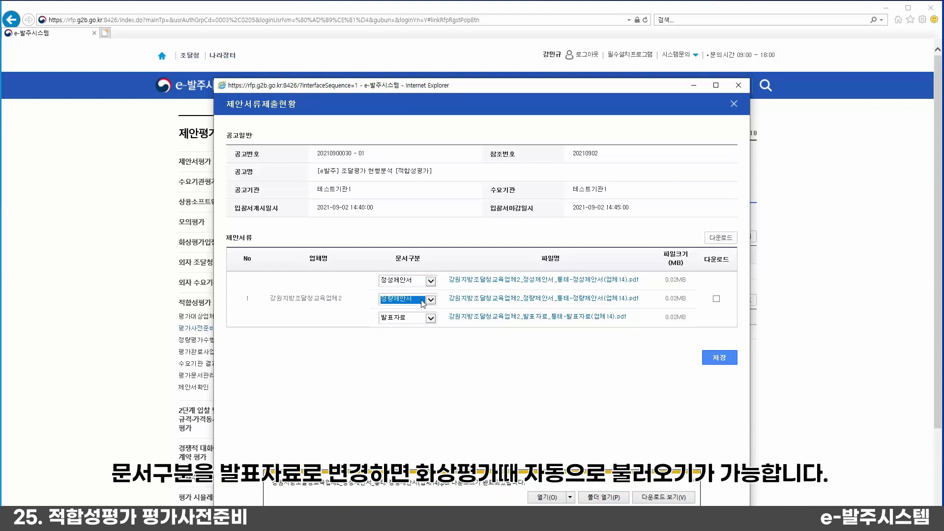
left_click(421, 318)
left_click(410, 317)
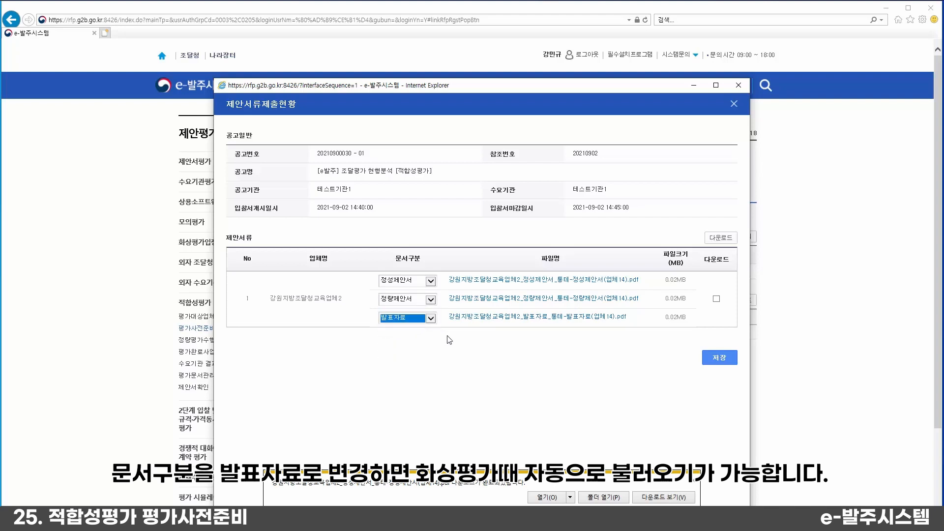
left_click(448, 340)
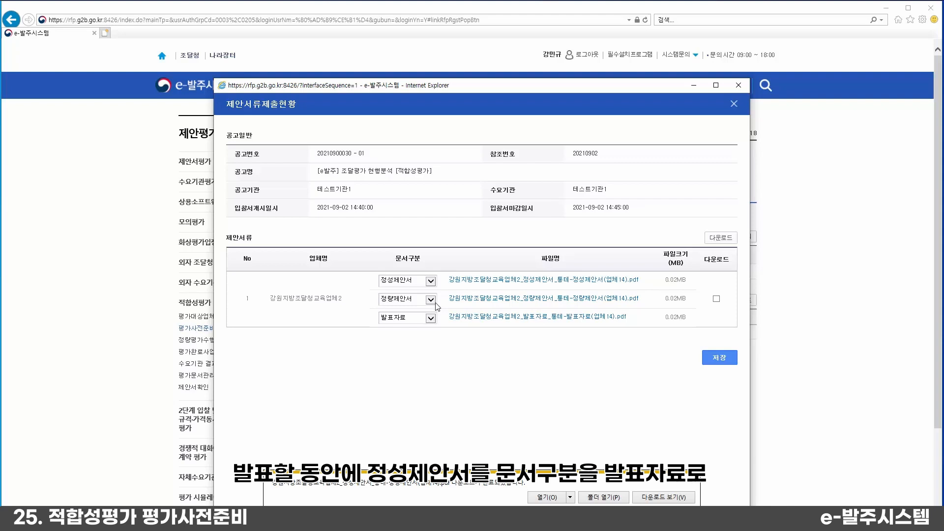
Step: Set file 1's type to 발표자료 and file 3's to 기타문서, then close the window
left_click(430, 283)
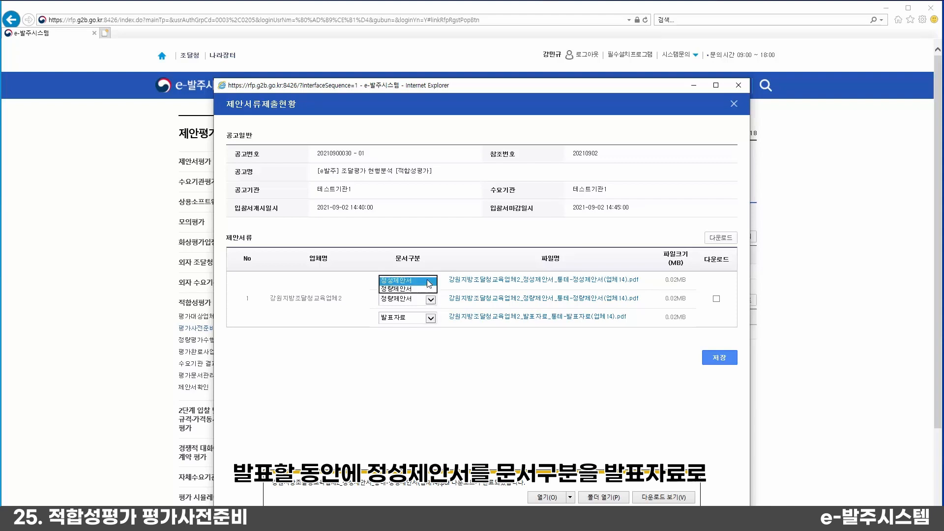
left_click(414, 300)
left_click(419, 283)
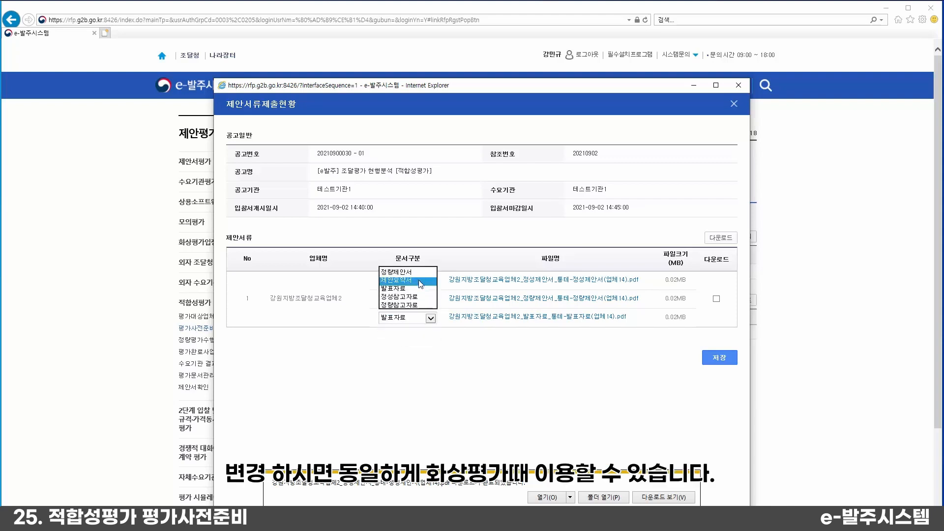
left_click(415, 290)
left_click(421, 319)
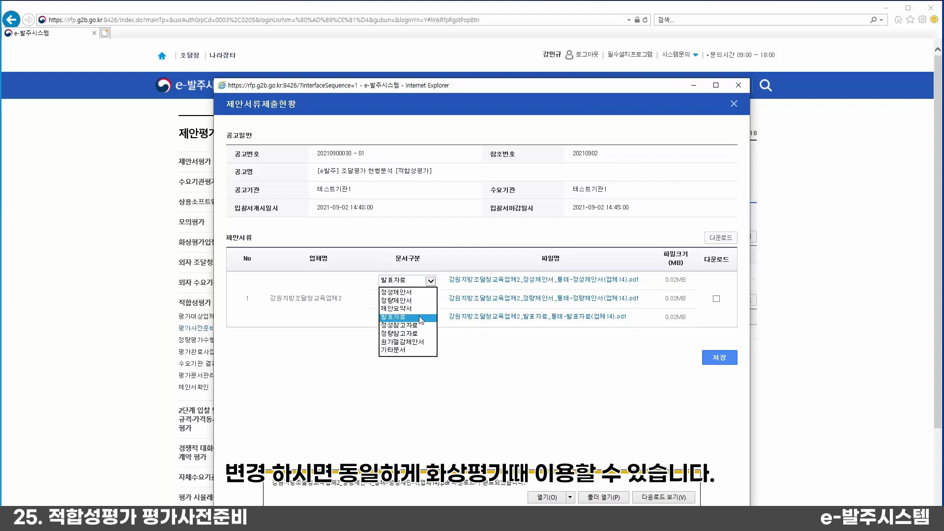
left_click(418, 350)
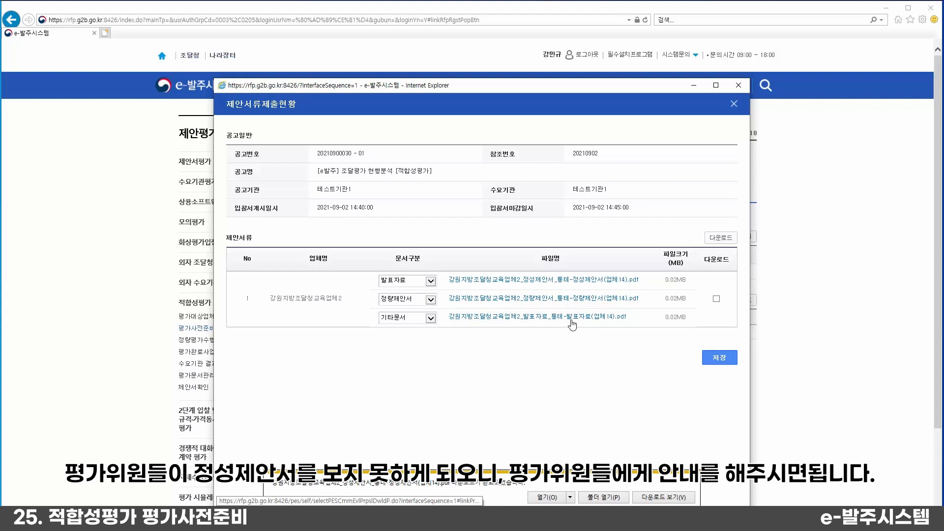
left_click(738, 87)
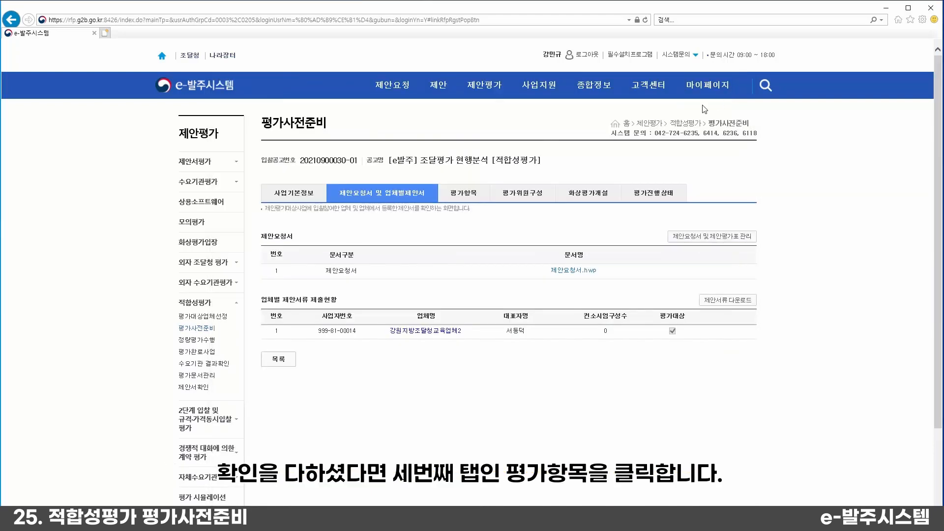
Step: On the 평가항목 tab, switch evaluation grades to 사용 and add two grade rows
left_click(470, 196)
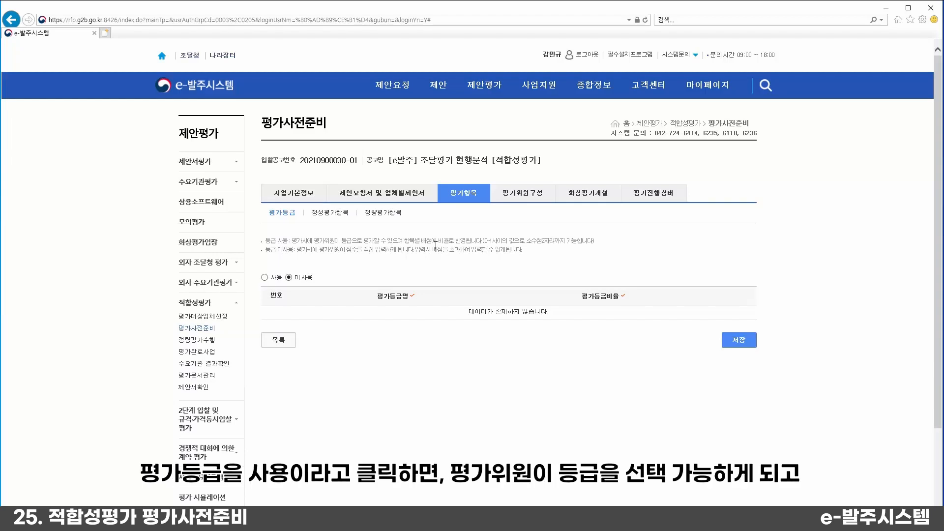
left_click(265, 278)
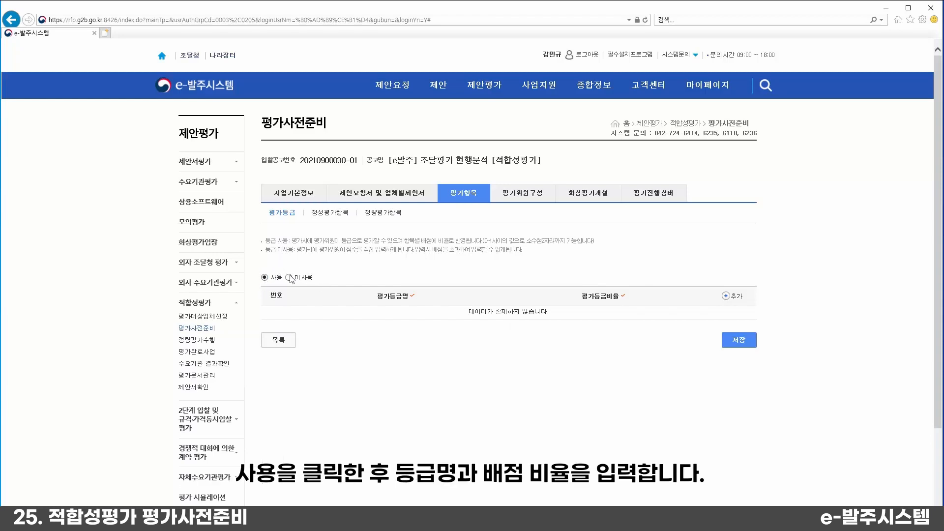
left_click(726, 297)
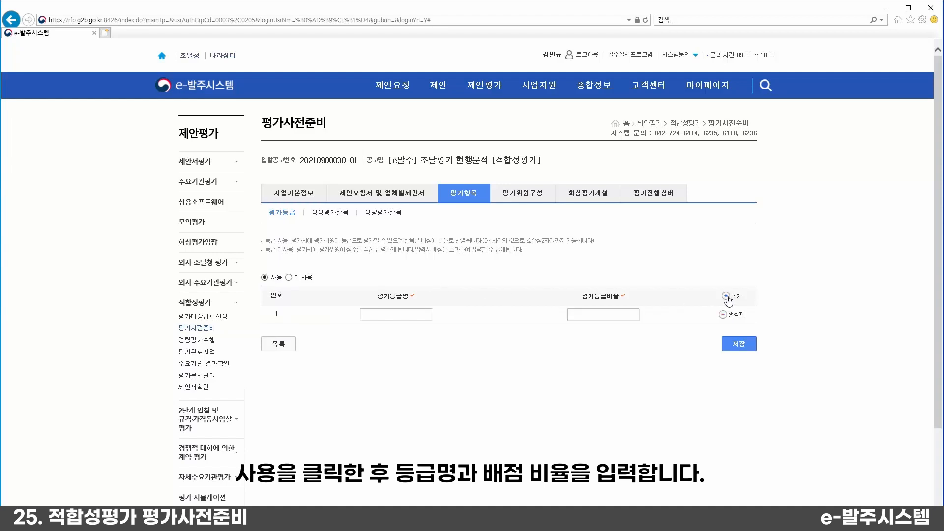
left_click(726, 296)
Step: Enter the first two grades: 우수 with ratio 1.0 and 보통 with ratio 0.9
left_click(383, 315)
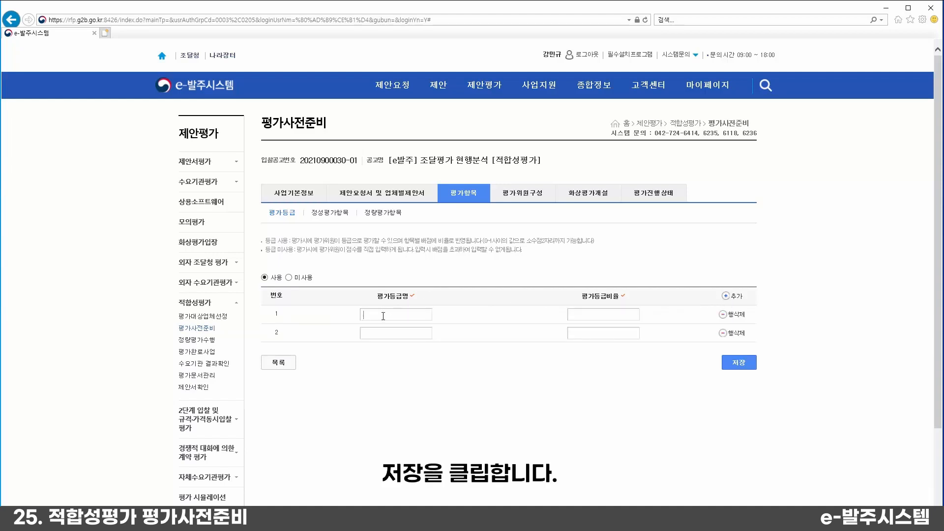
type("ㅇ우수")
key("Tab")
type("1.0")
left_click(382, 333)
type("ㅂ보통")
key("Tab")
type("0.9")
Step: Add a third grade 미흡 with ratio 0.8, then save the grade settings
left_click(734, 296)
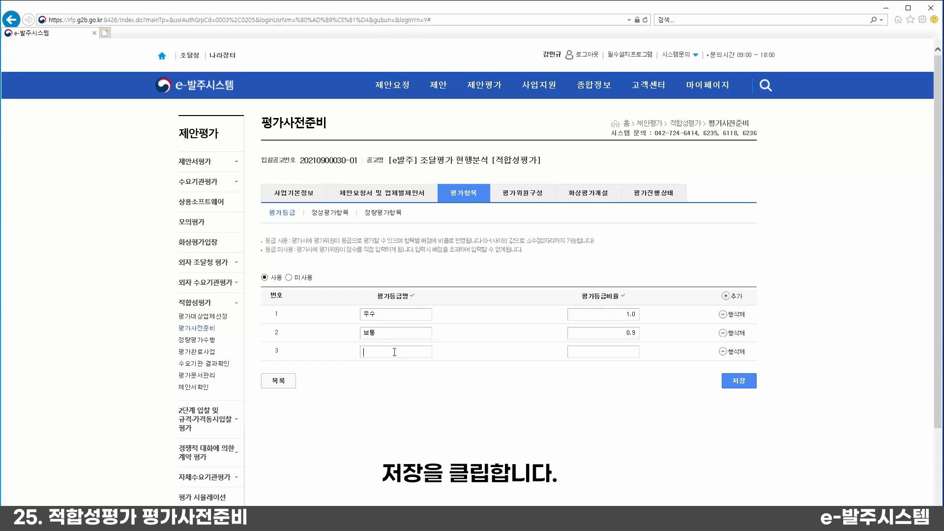
type("ㅎ")
key("BackSpace")
type("미흐")
left_click(622, 359)
type("0.8")
left_click(739, 381)
left_click(475, 307)
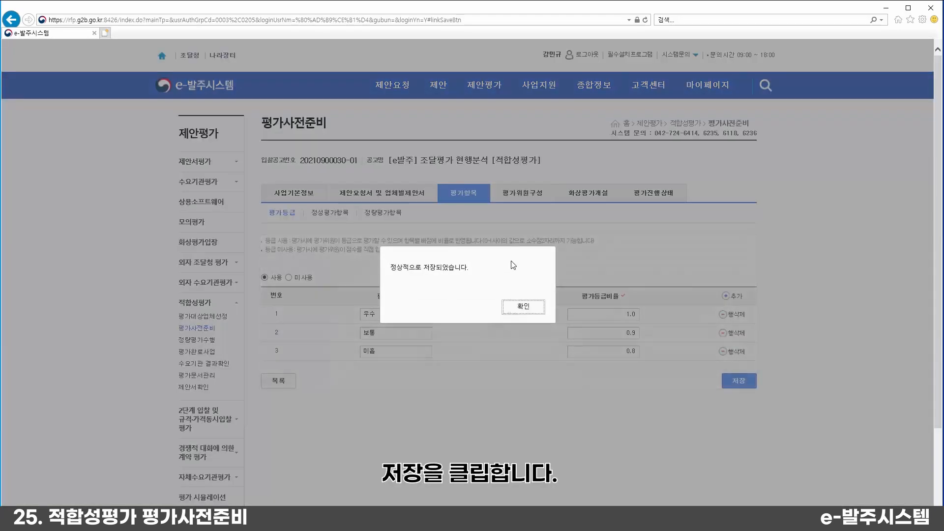
left_click(517, 307)
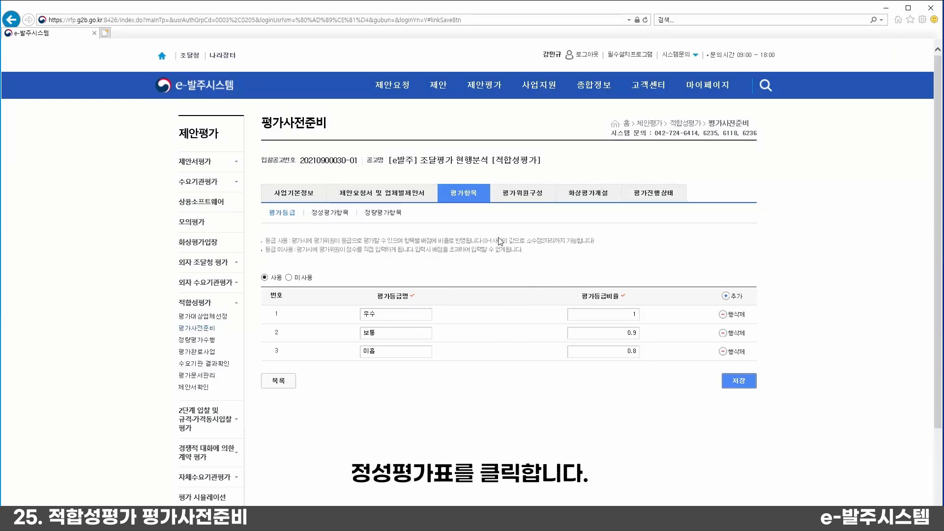
Step: Look through the 정성평가항목 and 정량평가항목 tables, then go to the 평가위원구성 tab
left_click(332, 215)
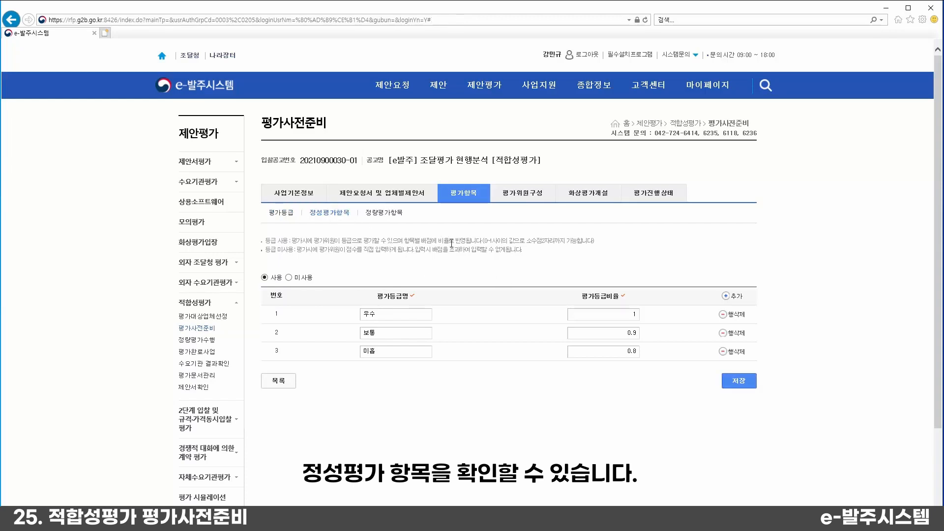
scroll(473, 248, "down", 2)
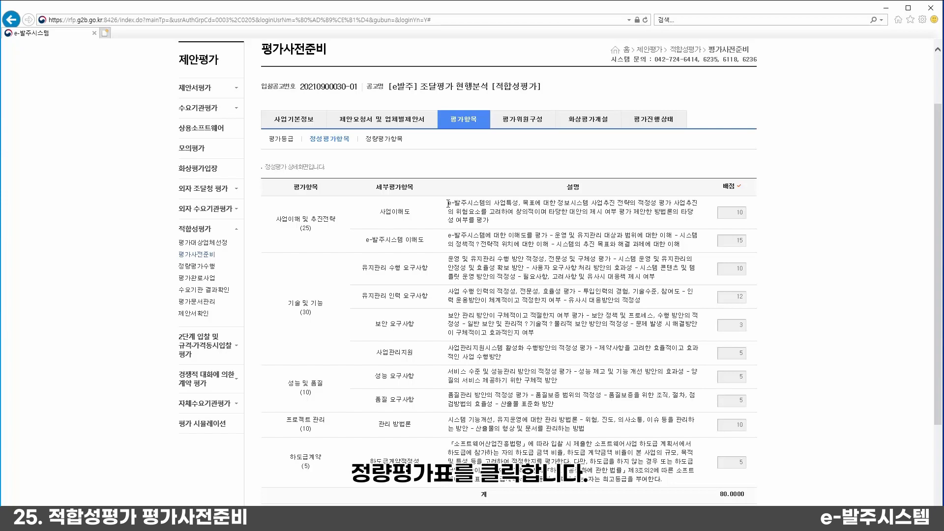
left_click(389, 140)
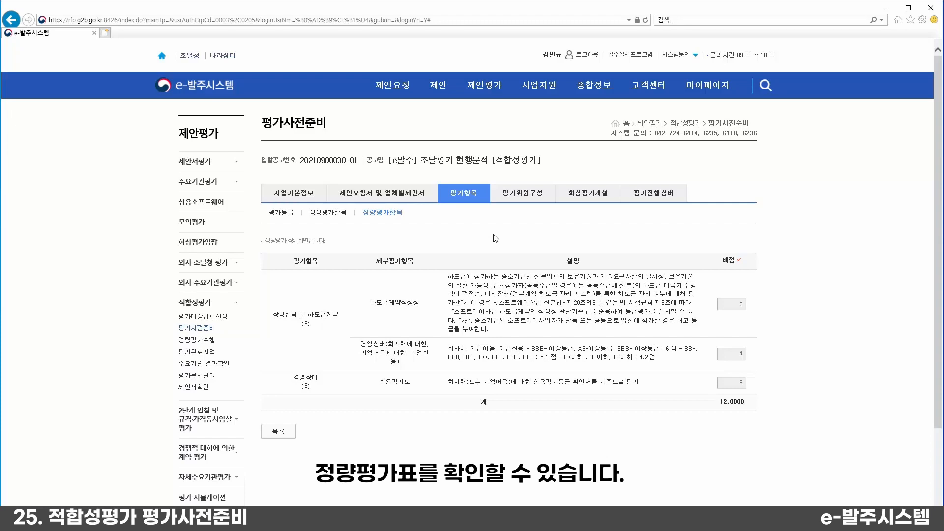
left_click(520, 195)
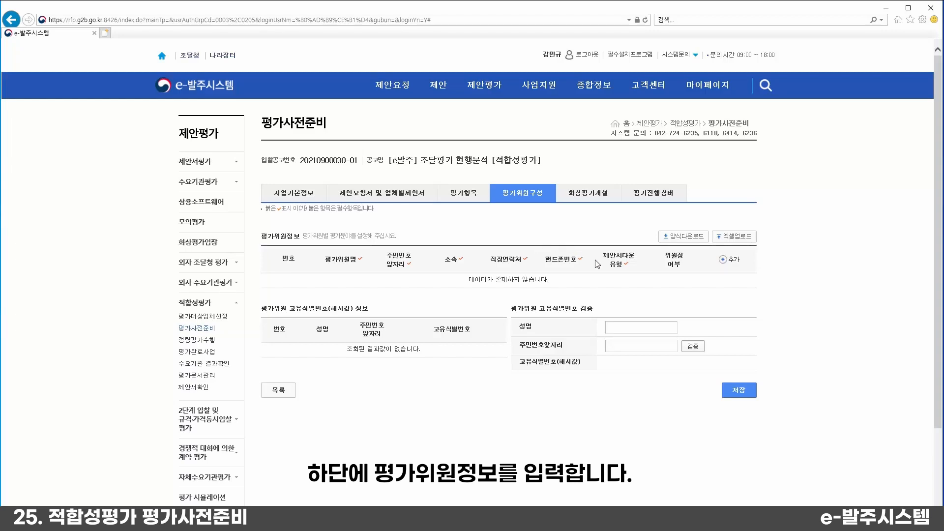
Step: Add an evaluator row with the evaluator's name, birth-date digits, affiliation e-발주운영팀 and phone numbers
left_click(735, 260)
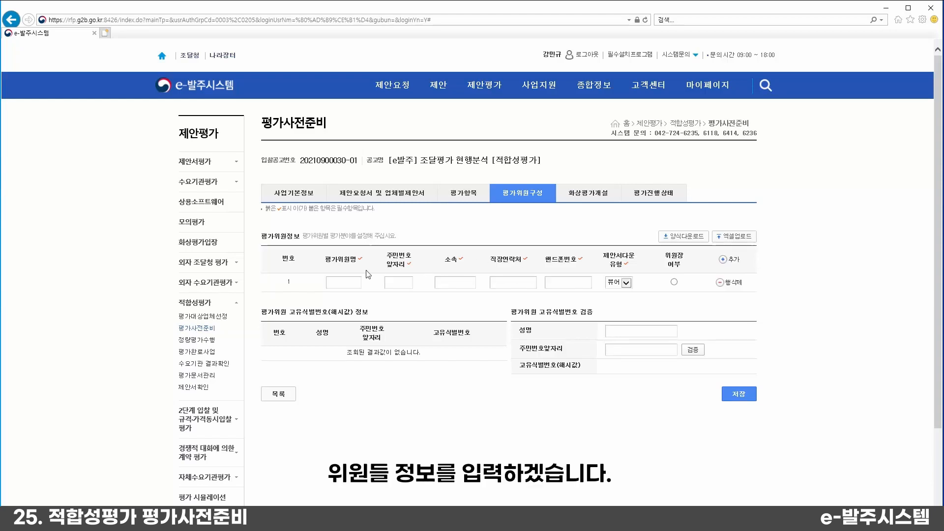
left_click(349, 284)
type("홍길동")
key("Tab")
type("801111")
left_click(469, 283)
type("e-발주운영팀")
left_click(513, 283)
type("010-1234-1234")
type("010")
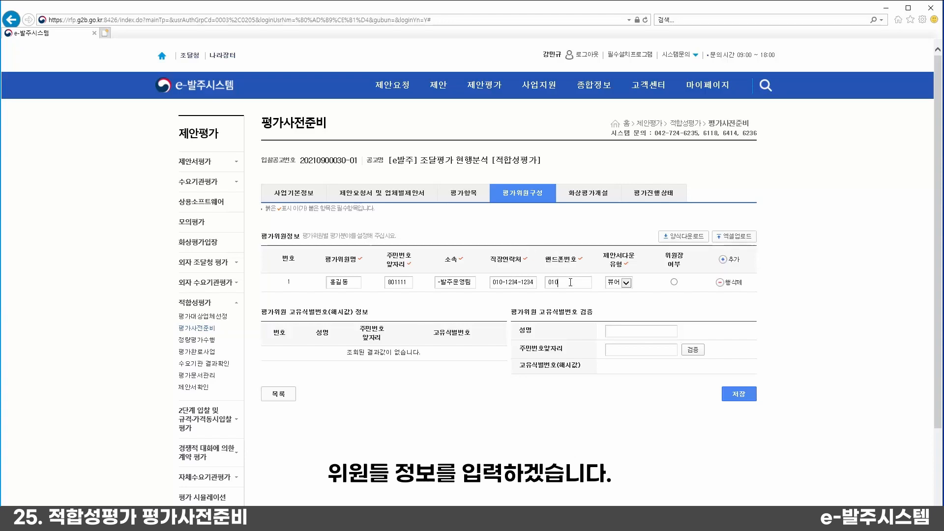
type("-1234-1234")
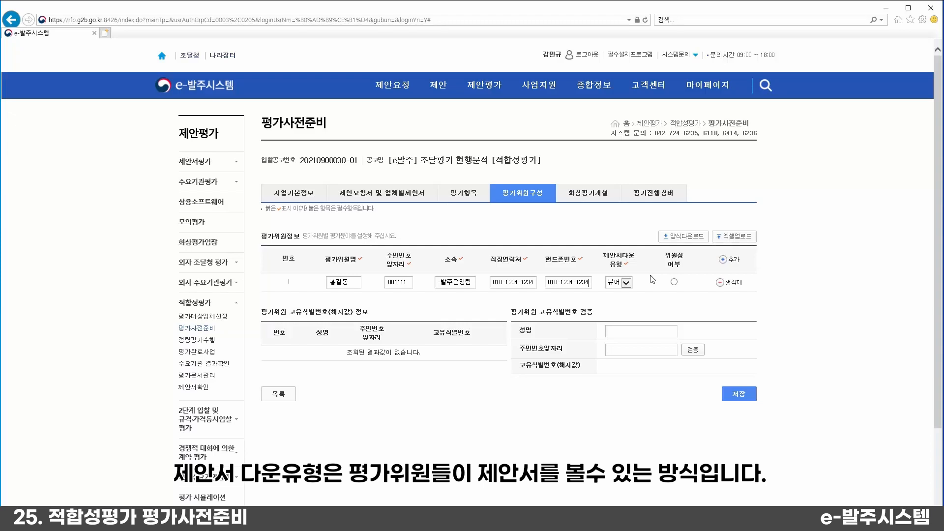
Step: Keep the proposal download type as 뷰어 and save the evaluator
left_click(627, 283)
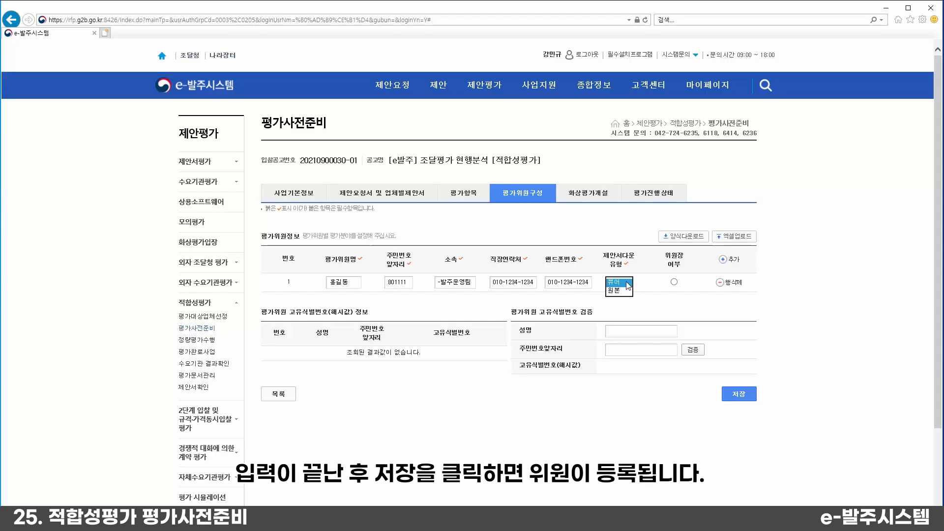
left_click(627, 283)
left_click(739, 395)
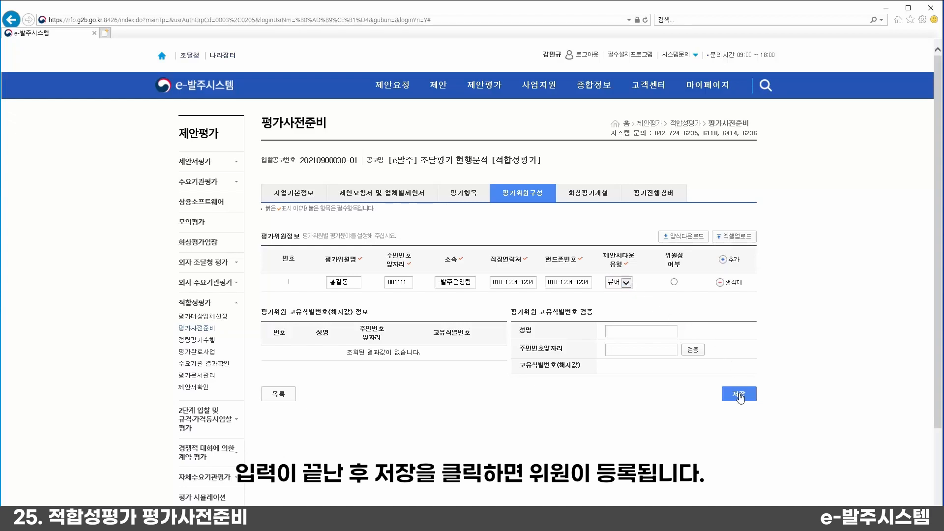
left_click(473, 306)
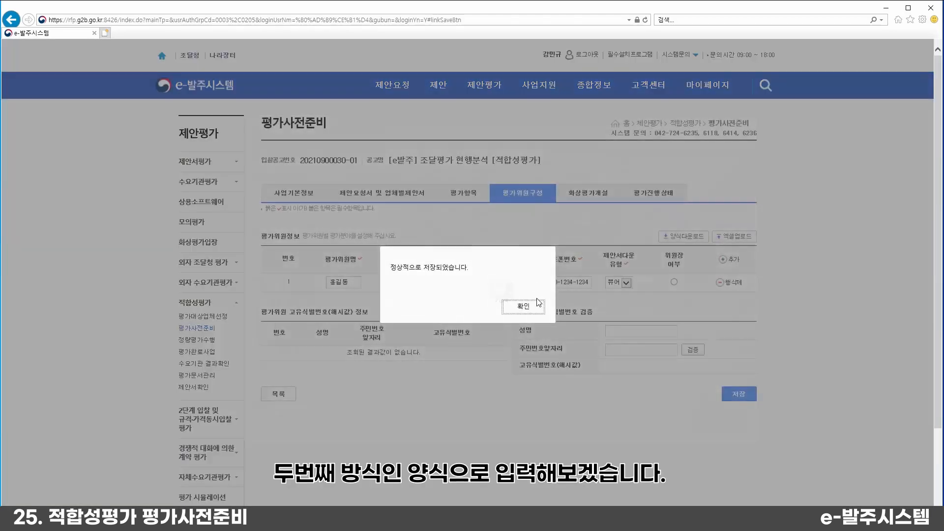
left_click(530, 309)
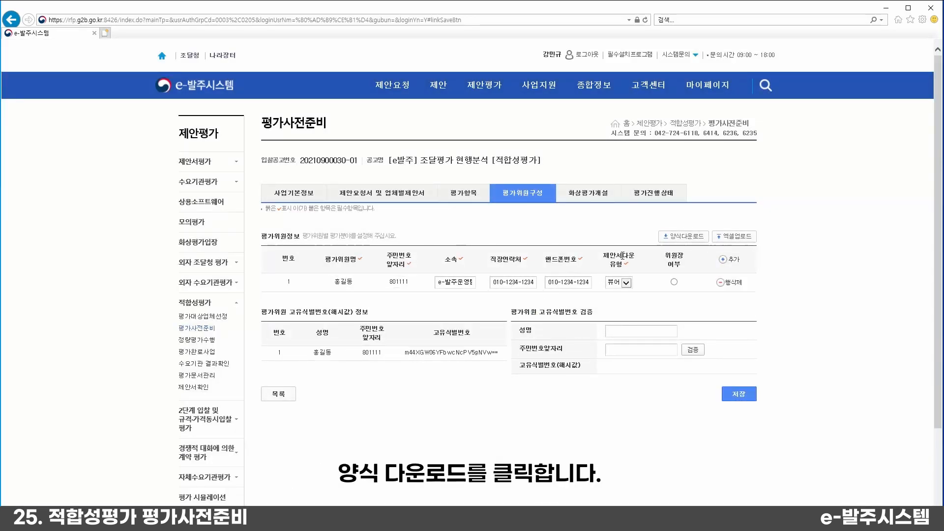
Step: Download the evaluator list template with 양식다운로드
left_click(681, 237)
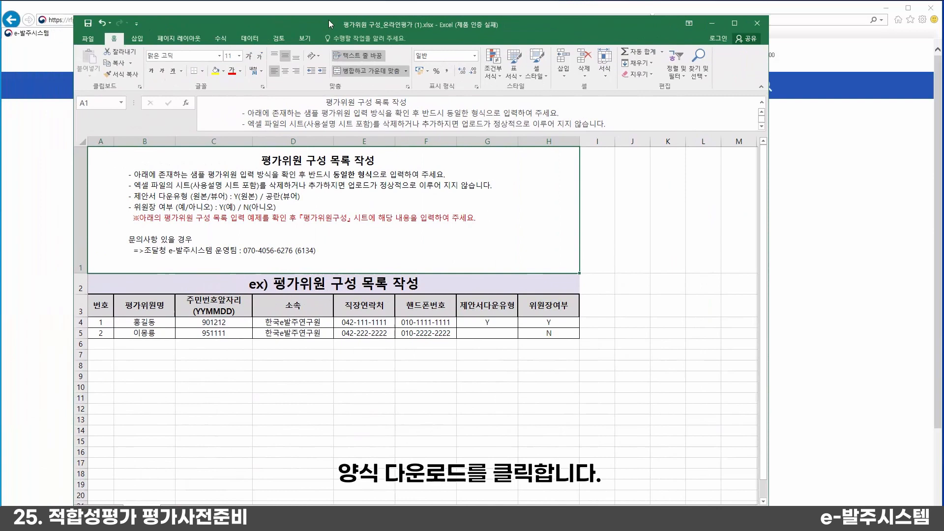
Step: Copy the two sample evaluator rows into the 평가위원구성 sheet starting at cell A3
left_click_drag(328, 20, 377, 17)
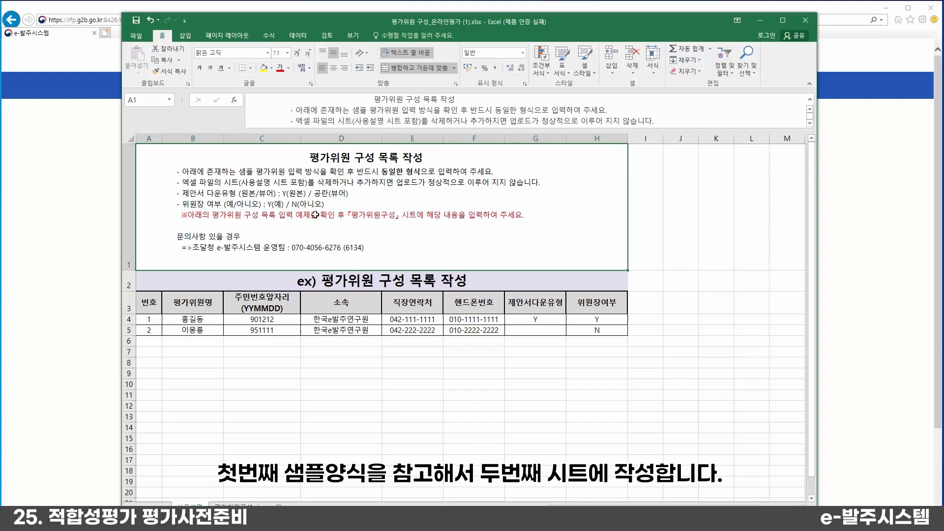
left_click_drag(152, 319, 597, 330)
key("ctrl+c")
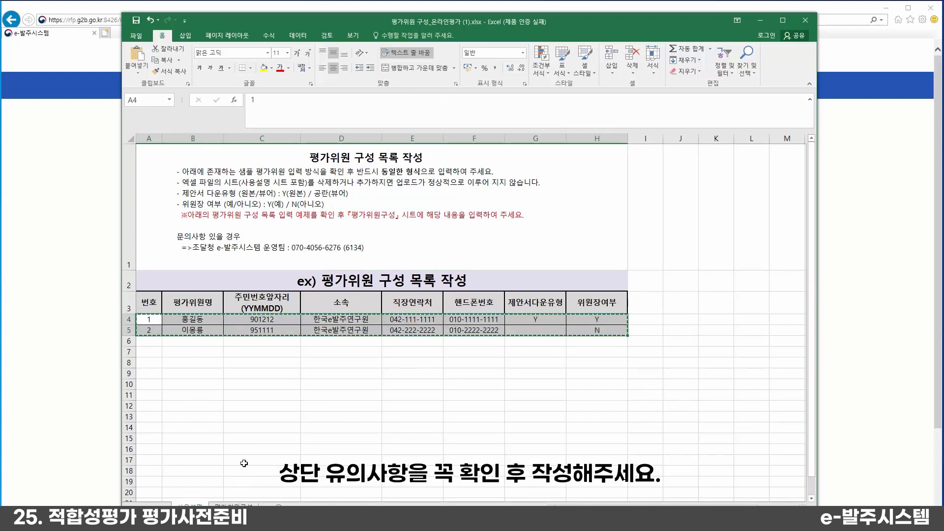
left_click(234, 505)
left_click(148, 192)
key("ctrl+v")
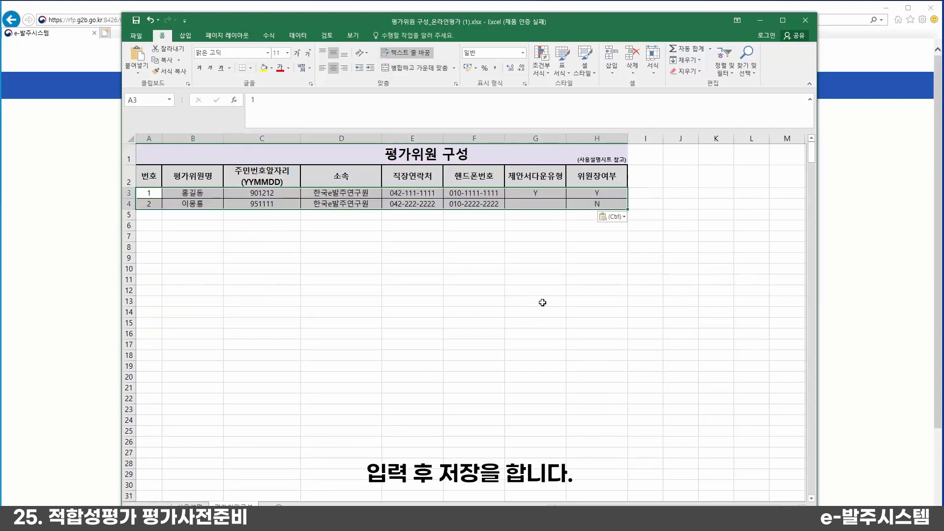
left_click(540, 302)
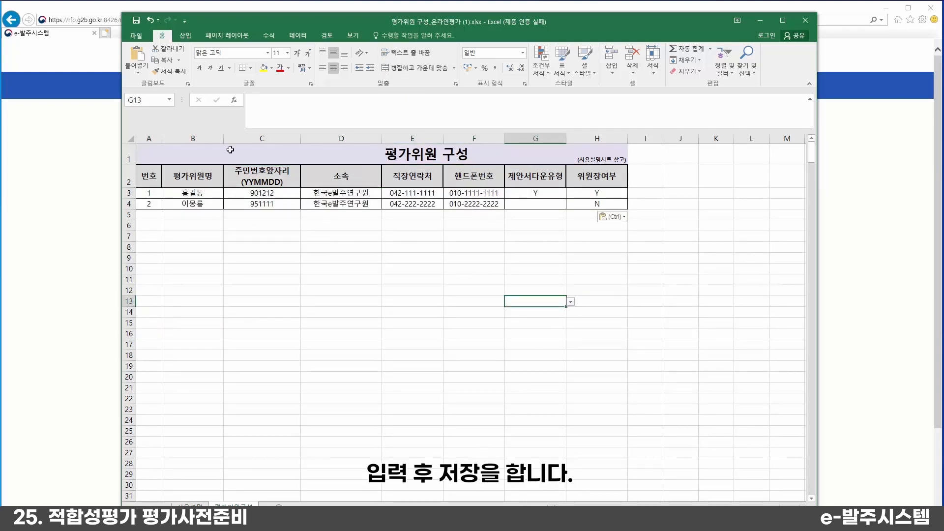
Step: Save the workbook as 평가위원 구성_온라인평가 (1).xlsx in the 2021_영상제작 folder and close Excel
left_click(137, 36)
left_click(154, 134)
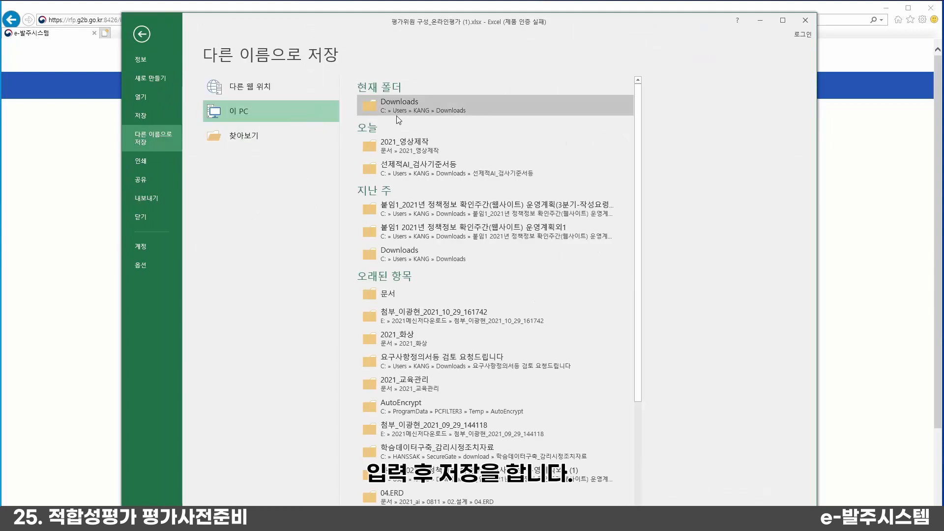
left_click(411, 145)
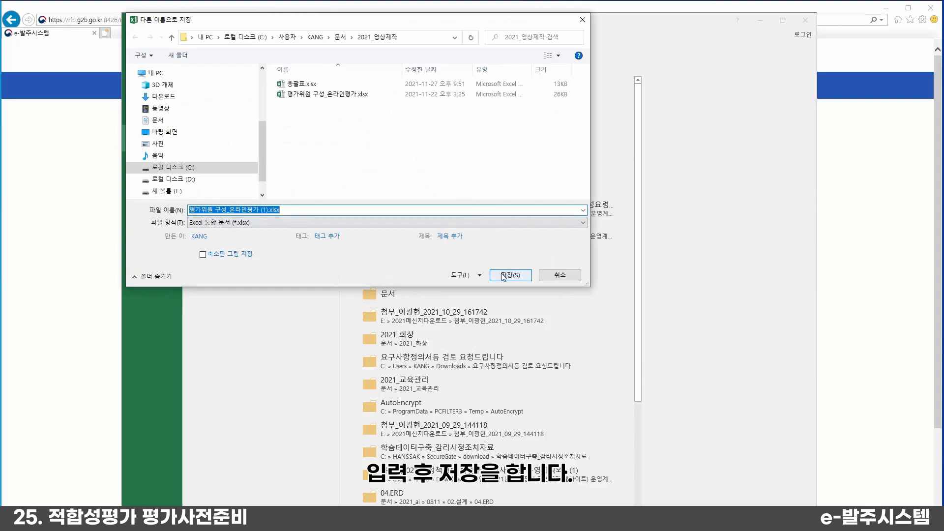
left_click(509, 276)
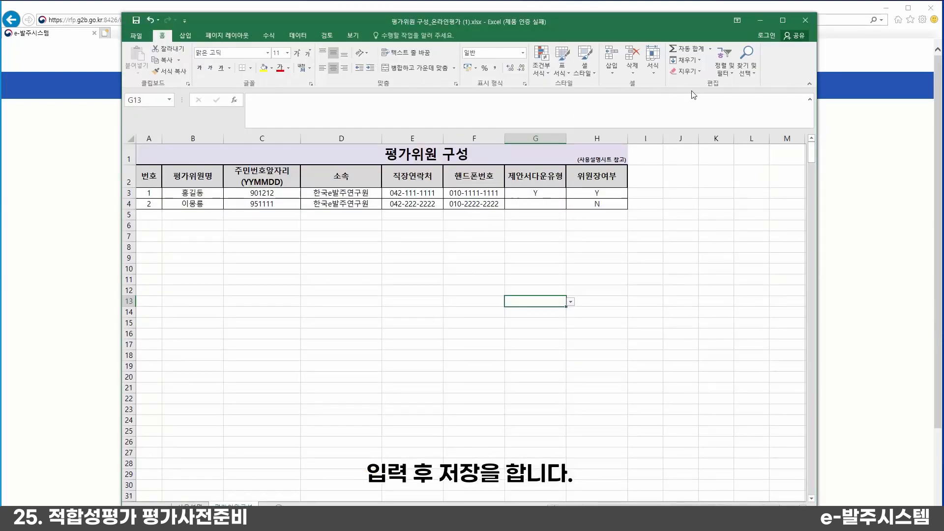
left_click(805, 20)
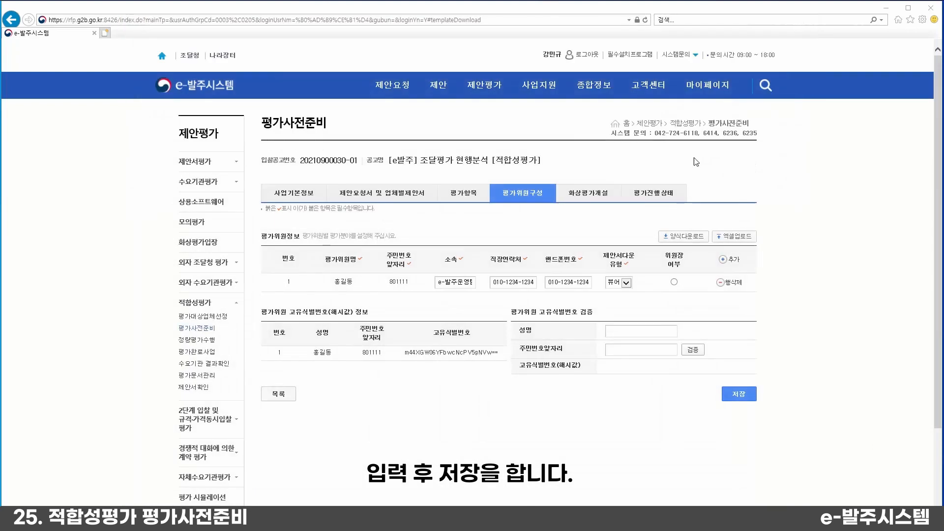
Step: Upload 평가위원 구성_온라인평가 (1).xlsx to fill the evaluator list with both evaluators
left_click(724, 238)
left_click(634, 257)
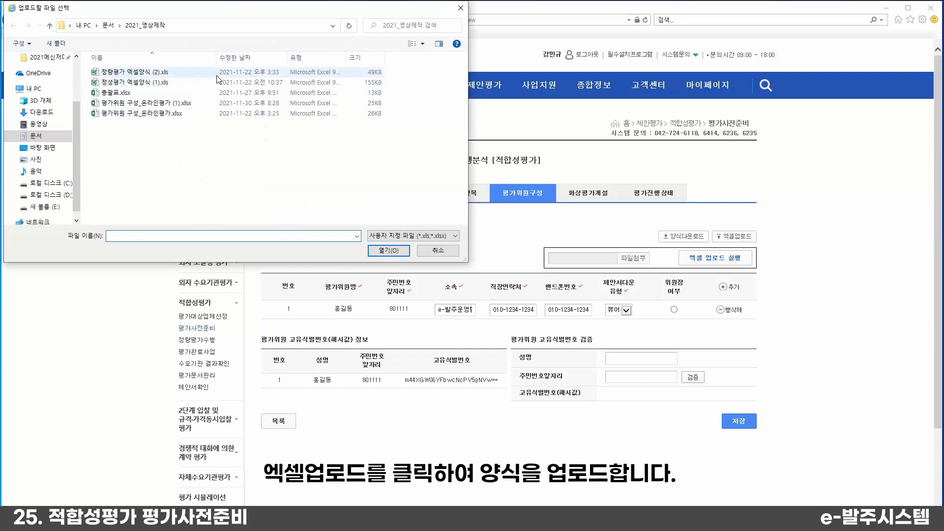
left_click(221, 103)
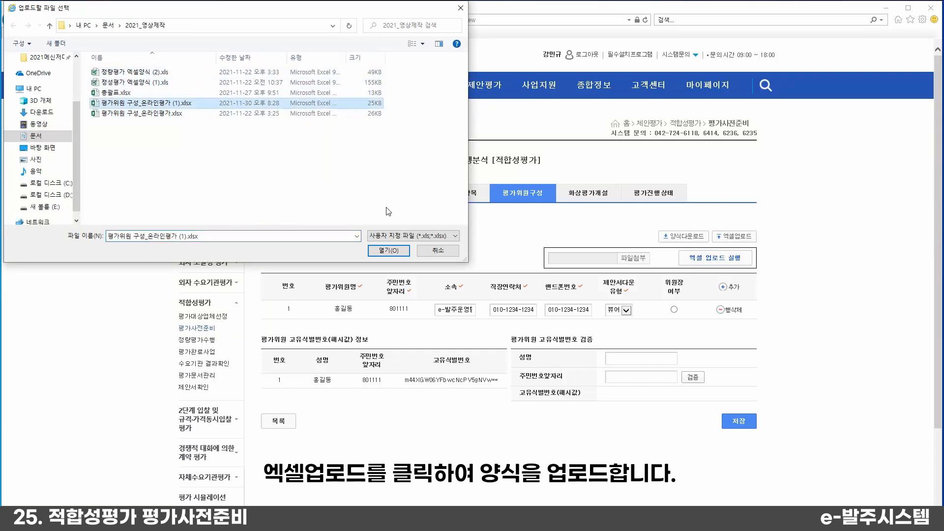
left_click(382, 251)
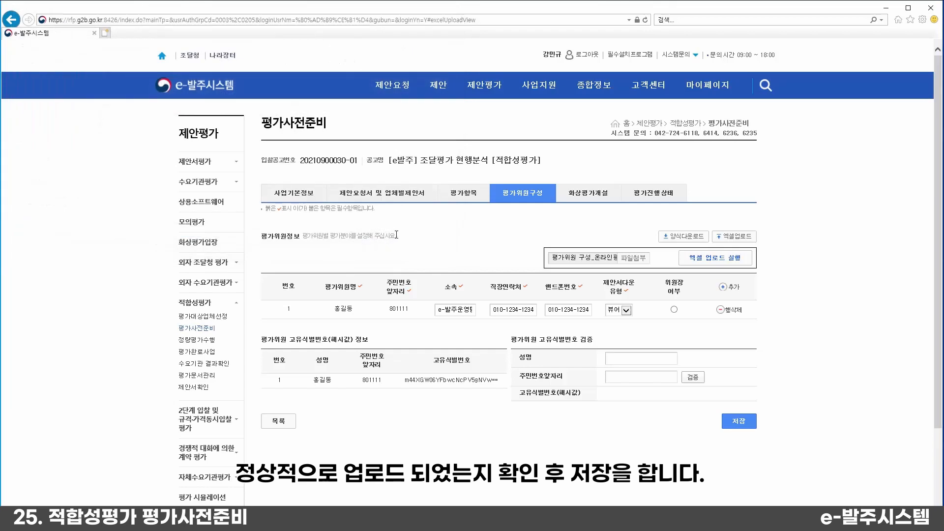
left_click(717, 261)
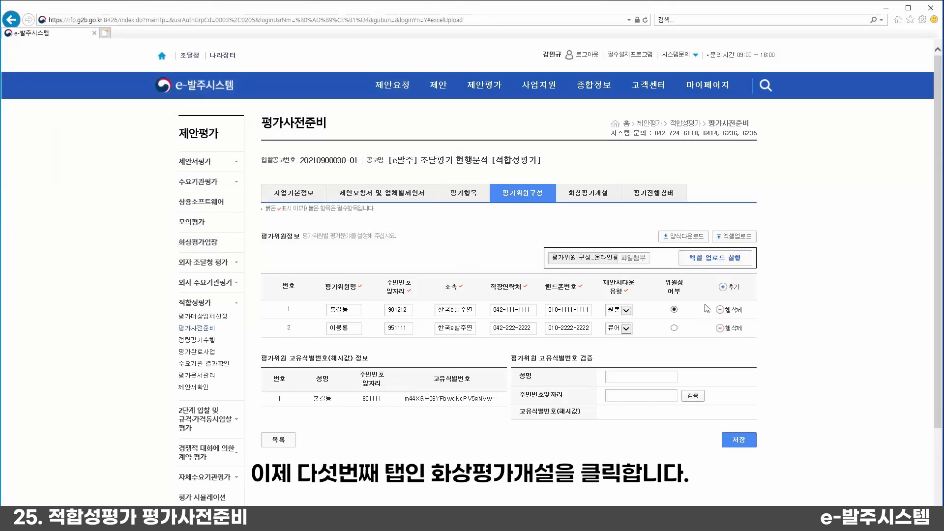
Step: Save the uploaded evaluator list
left_click(739, 439)
left_click(485, 309)
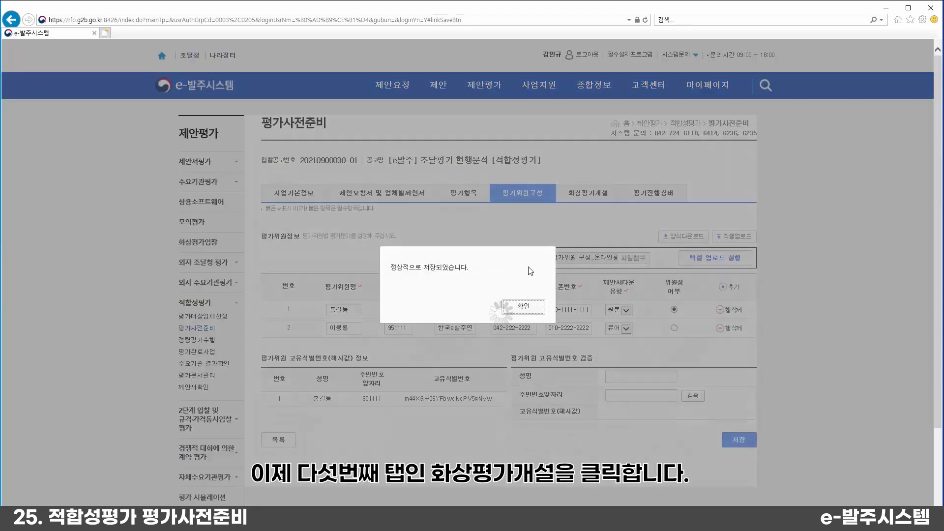
left_click(524, 307)
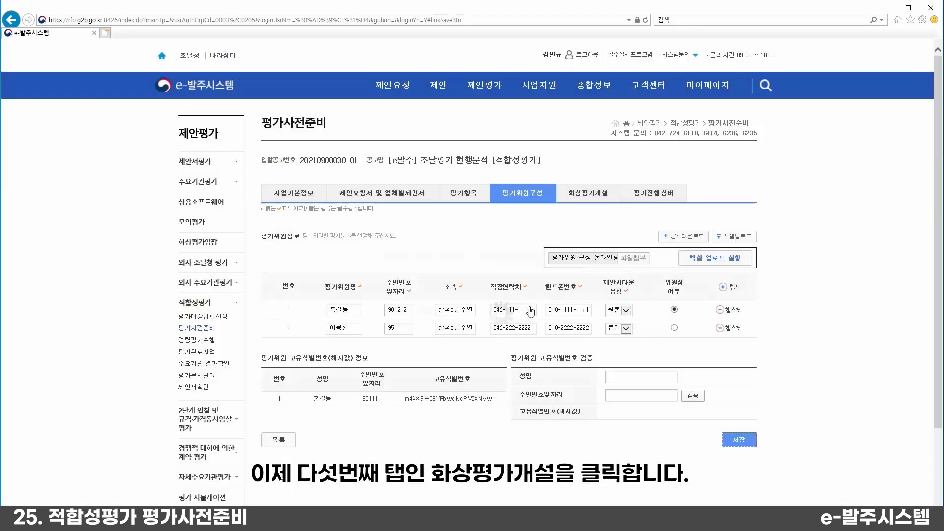
Step: On the 화상평가개설 tab, add a second 수요기관 contact row and bring up the staff lookup
left_click(589, 194)
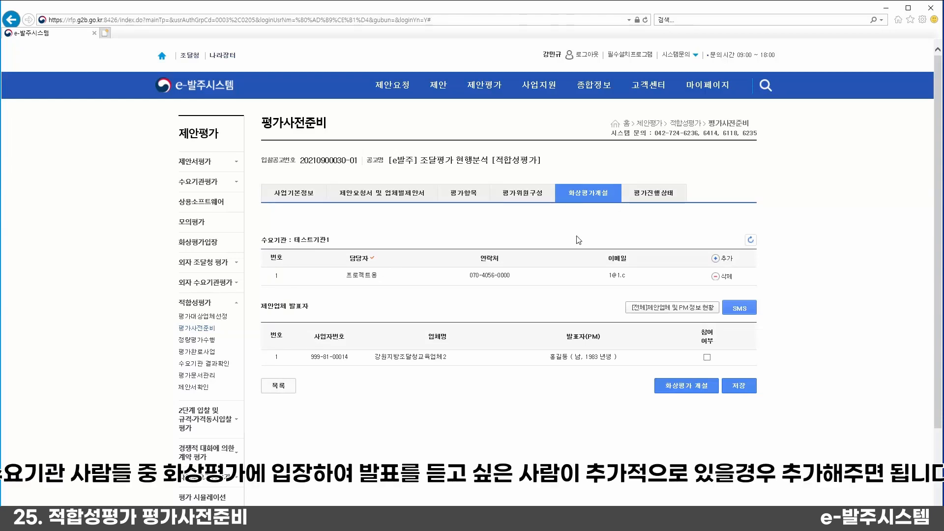
left_click(725, 261)
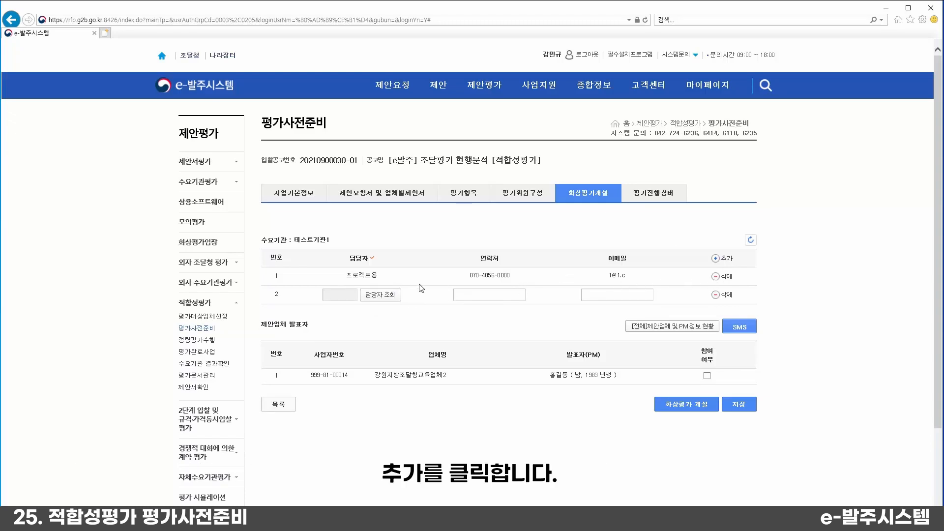
left_click(395, 296)
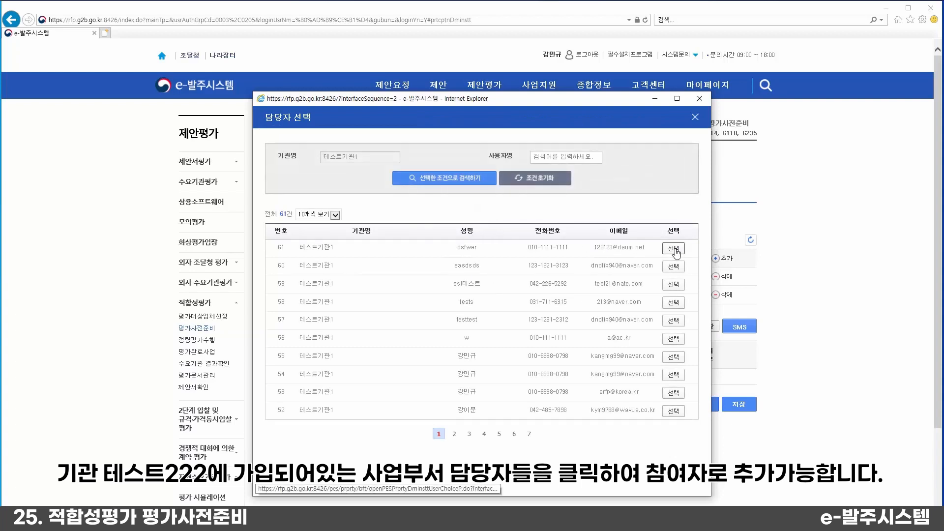
Step: Select user number 59 as the second demand-agency contact
left_click(668, 286)
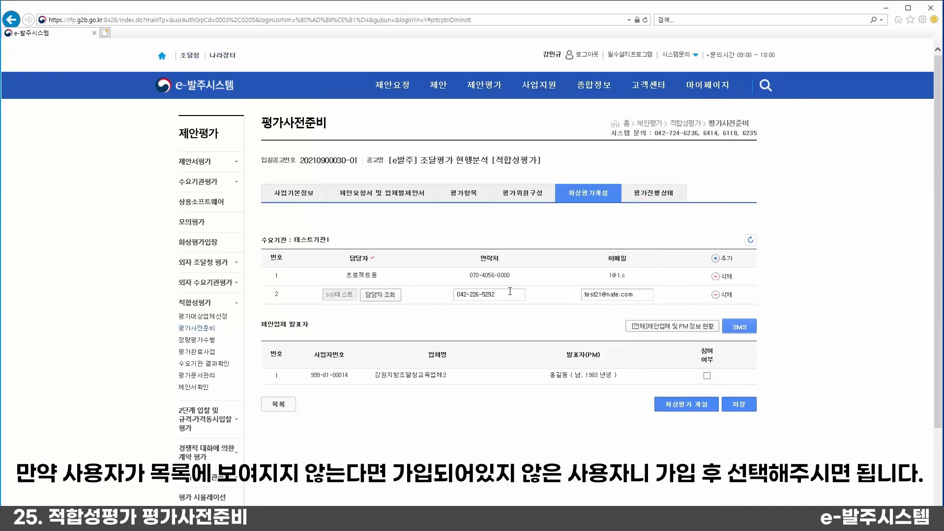
left_click(490, 324)
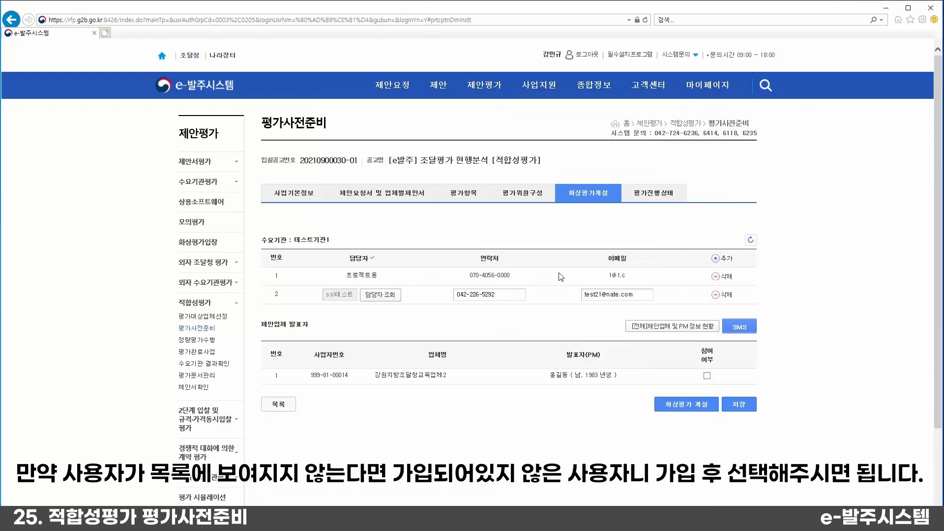
Step: Tick 참여여부 for 강원지방조달청교육업체2 and save the video-evaluation setup
left_click(708, 376)
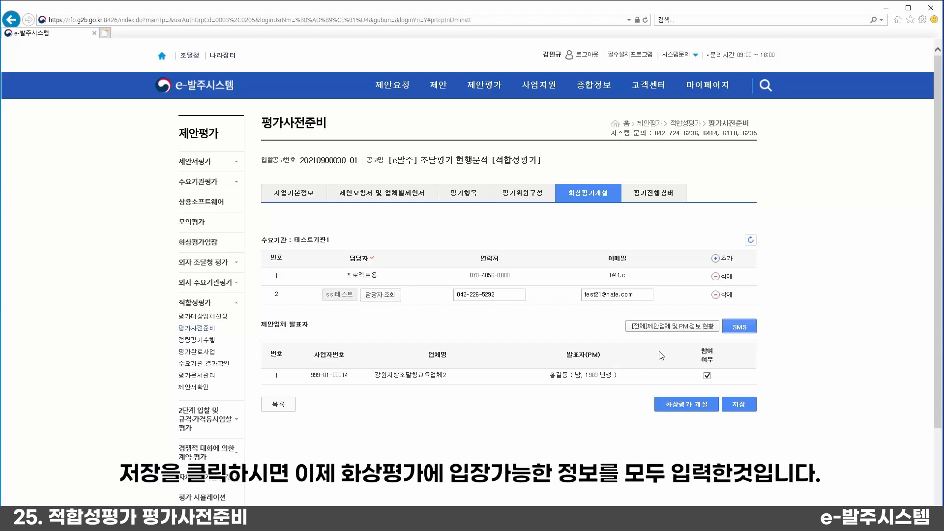
left_click(743, 408)
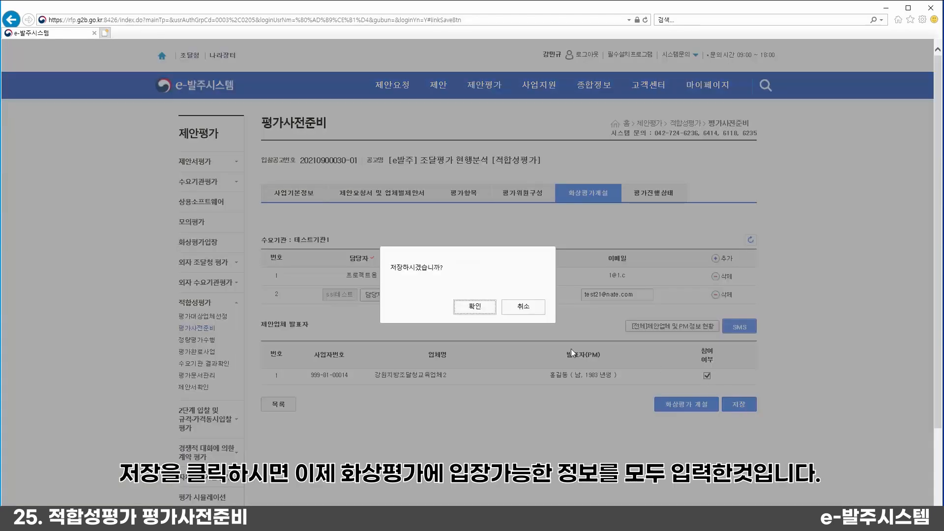
left_click(475, 308)
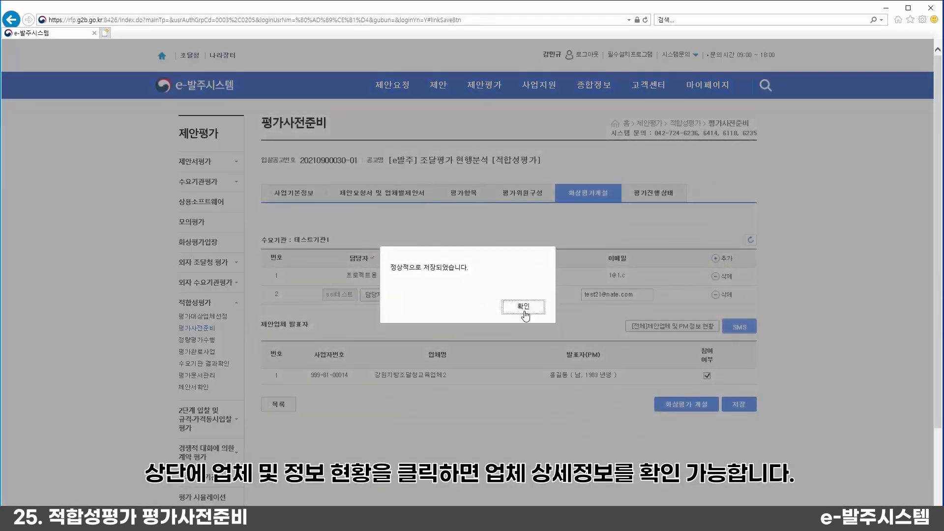
left_click(524, 311)
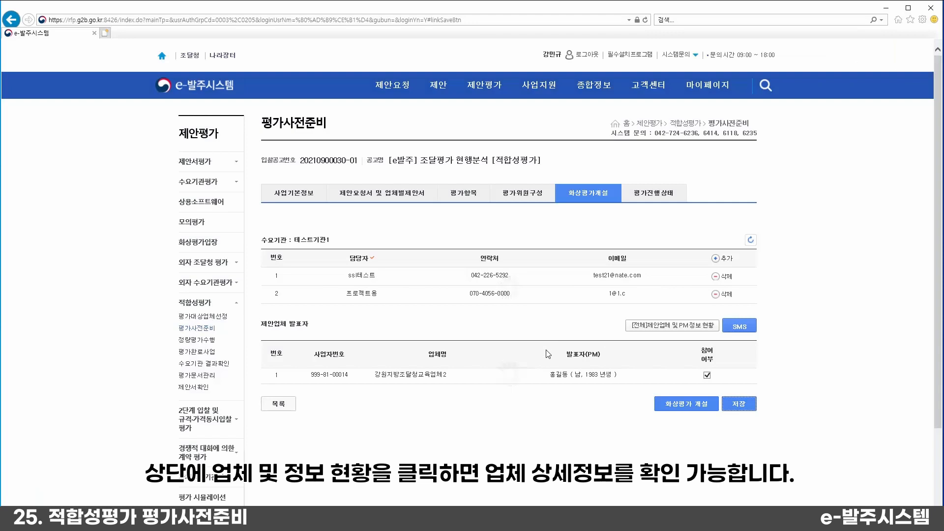
Step: Check the [전체]제안업체 및 PM정보 현황 popup, close it, and bring up the SMS window
left_click(664, 326)
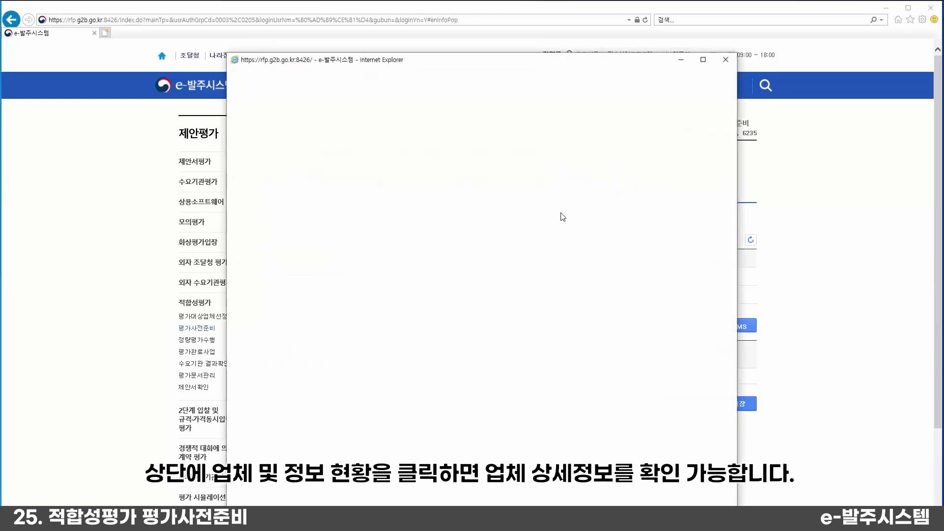
left_click_drag(526, 62, 524, 47)
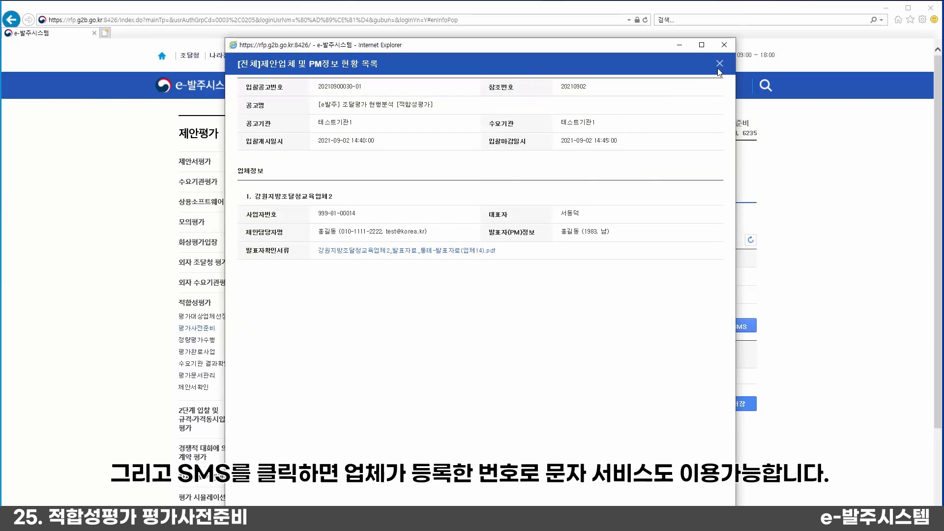
left_click(725, 45)
left_click(739, 326)
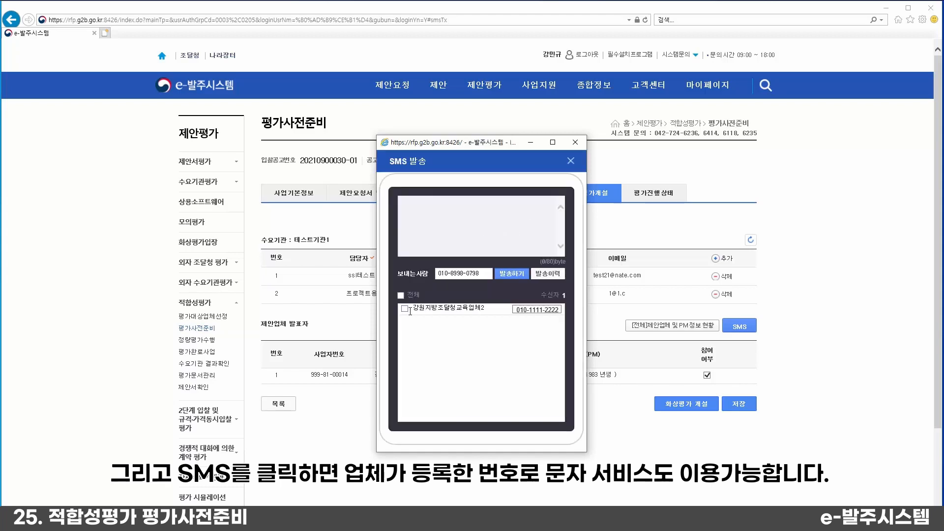
Step: Tick the presenting company, type the test message 'sms 테스트 입니다.', then close the SMS 발송 window
left_click(406, 309)
type("s")
key("BackSpace")
key("BackSpace")
type("ms 테스트 입니다.")
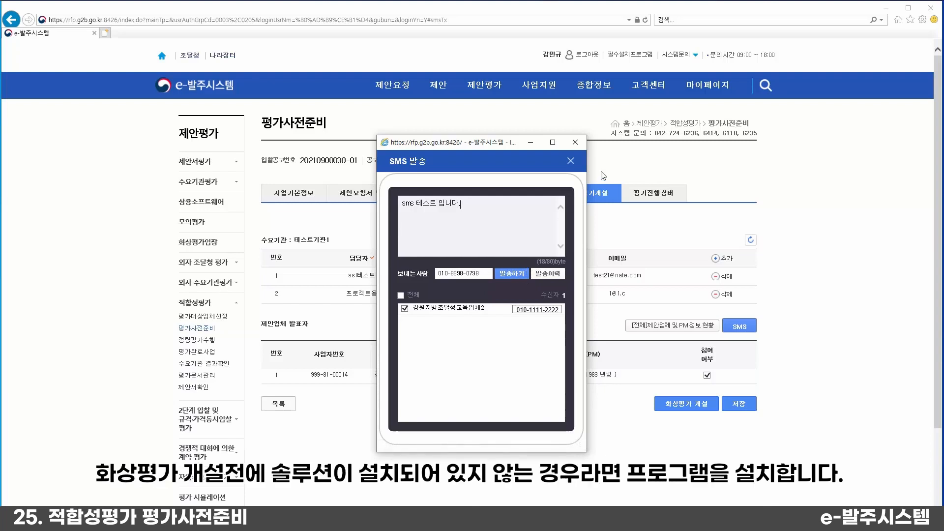
left_click(582, 145)
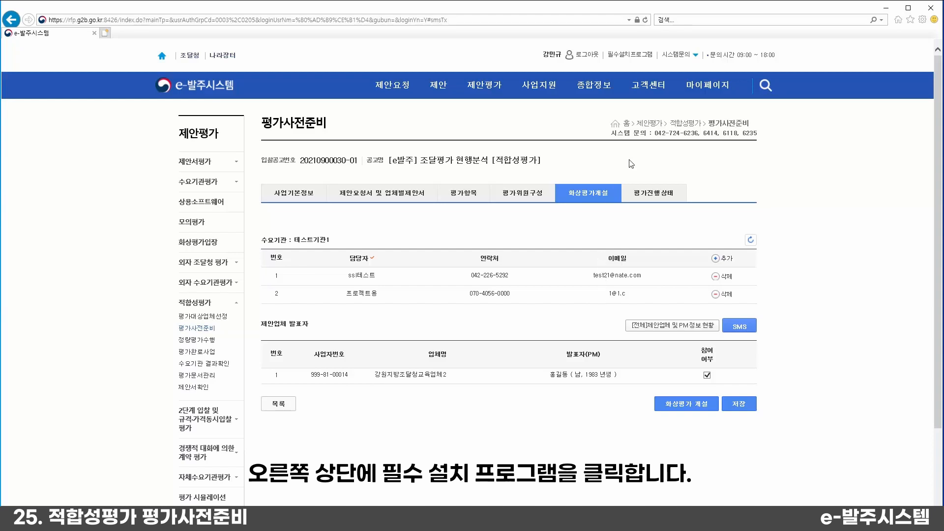
left_click(635, 55)
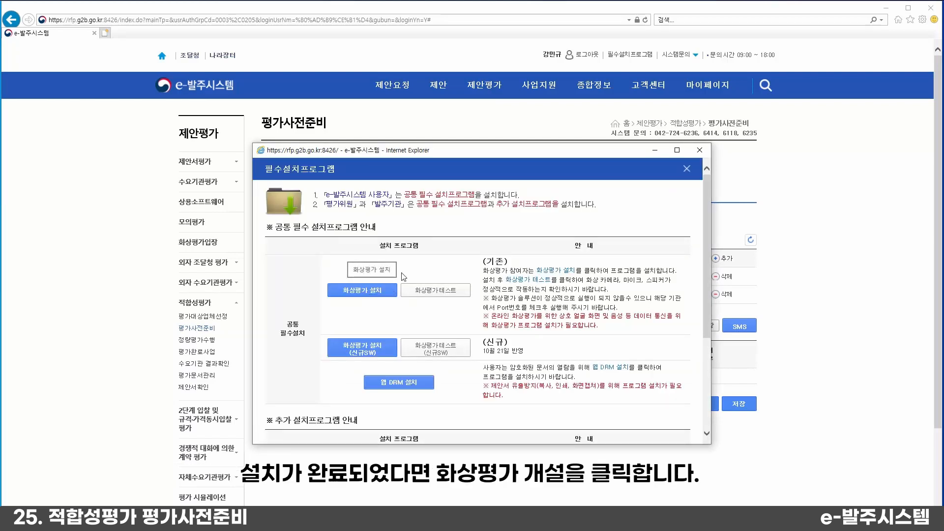
left_click(701, 150)
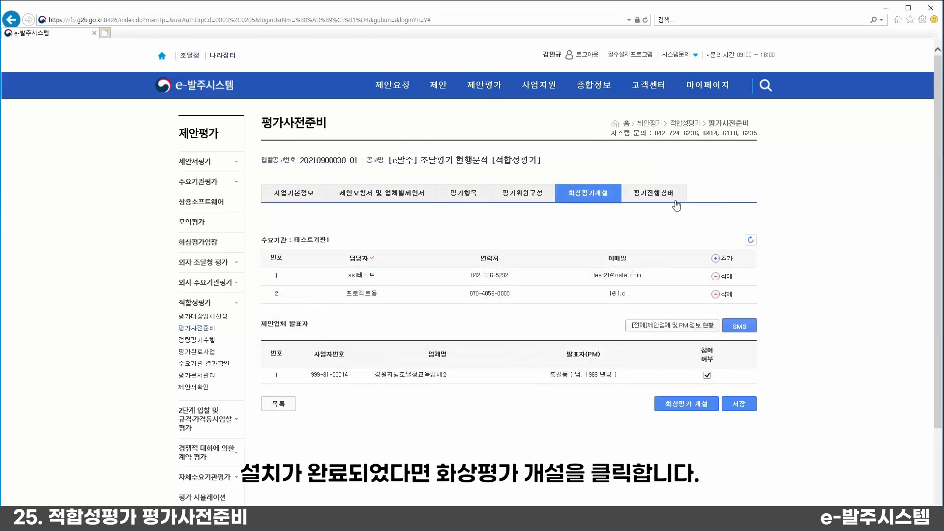
left_click(688, 404)
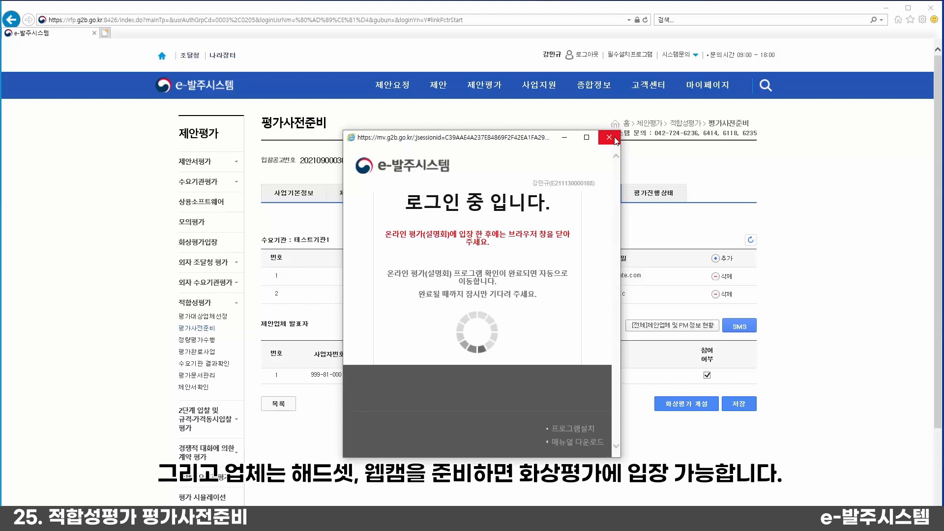
left_click(606, 141)
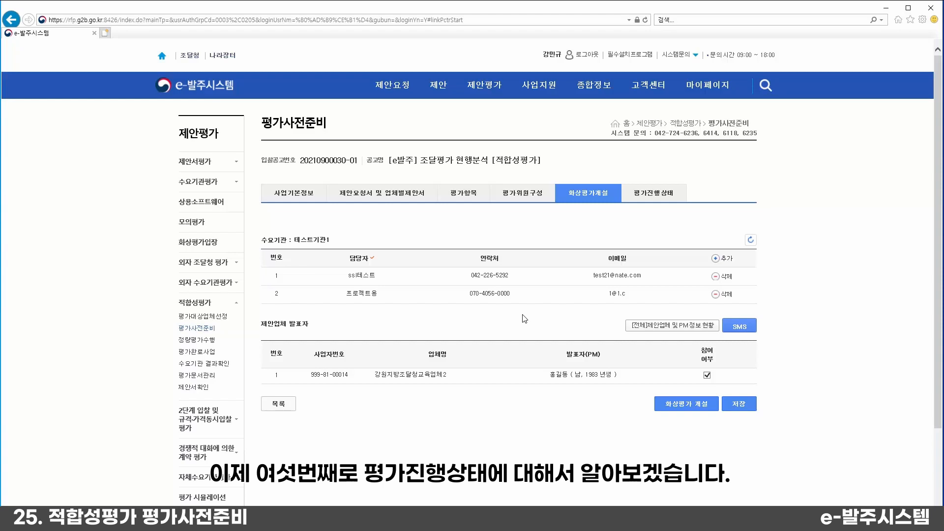
Step: Show the 평가진행상태 tab and scroll down to the 평가위원 준비 및 평가현황 table
left_click(670, 197)
scroll(583, 260, "down", 2)
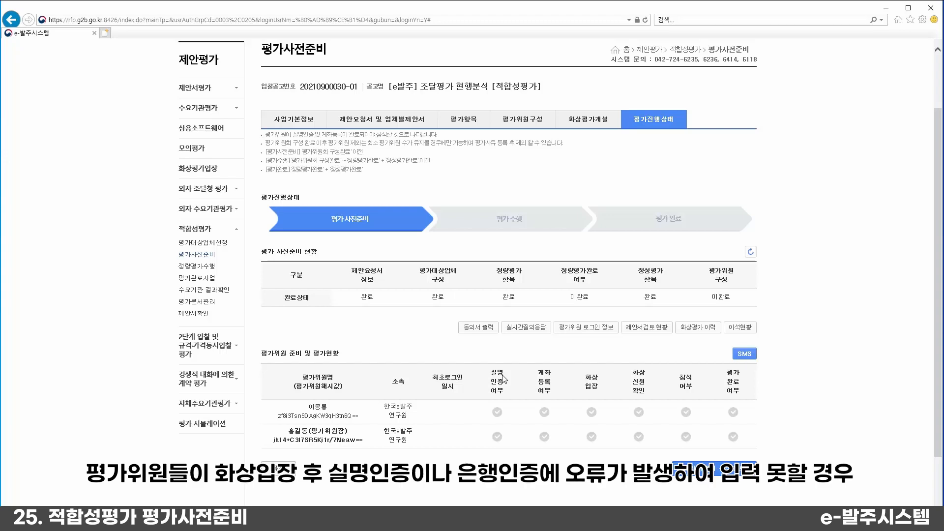
Step: Set the first evaluator's 인증구분 to 은행인증 with 미인증 사유 '제외', save, and confirm both dialogs
left_click(497, 413)
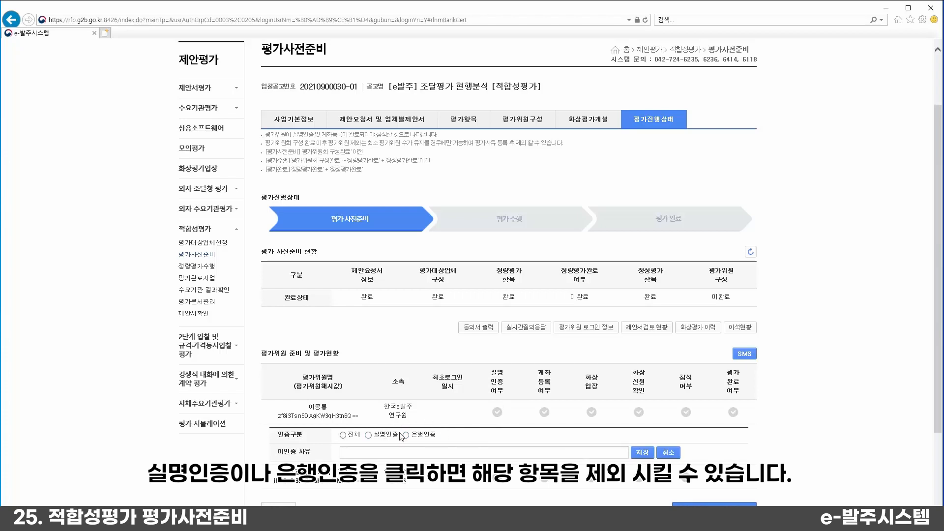
left_click(379, 437)
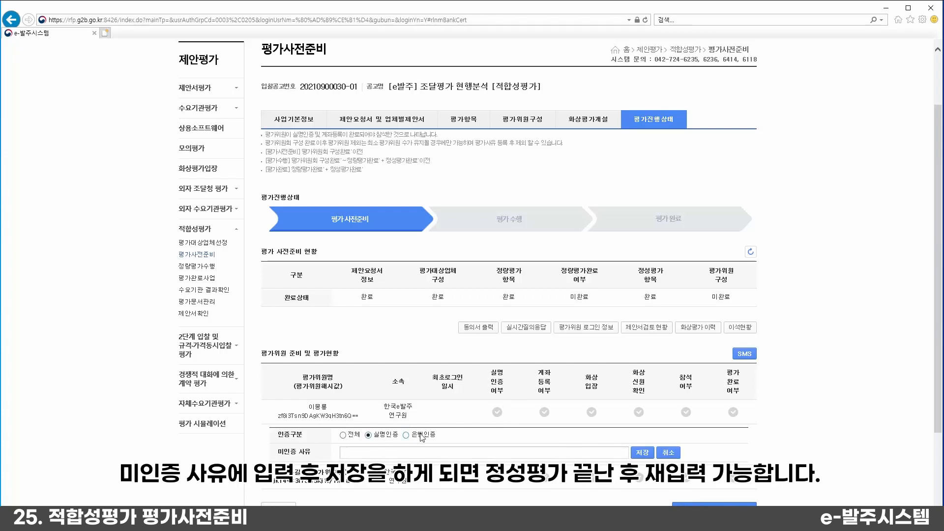
left_click(421, 436)
left_click(393, 453)
type("정호")
key("BackSpace")
key("BackSpace")
key("BackSpace")
type("제오")
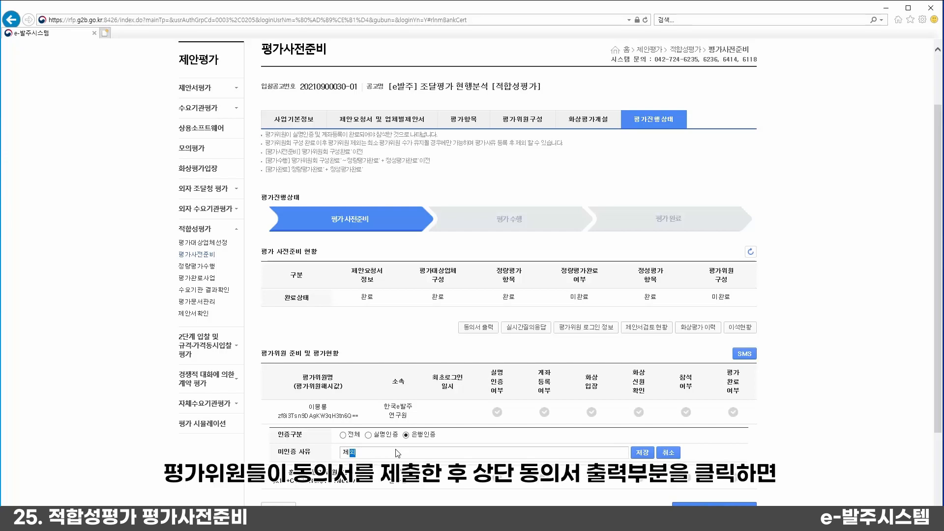
left_click(643, 453)
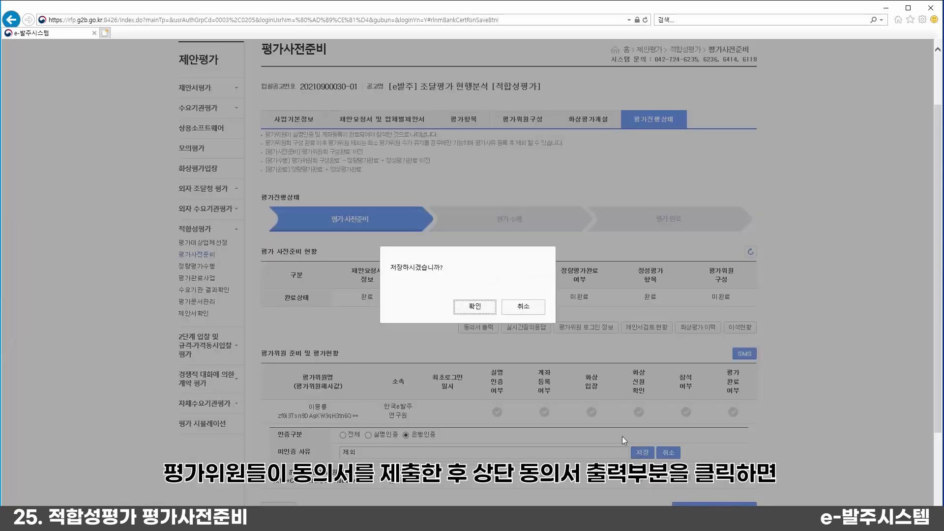
left_click(475, 307)
left_click(523, 305)
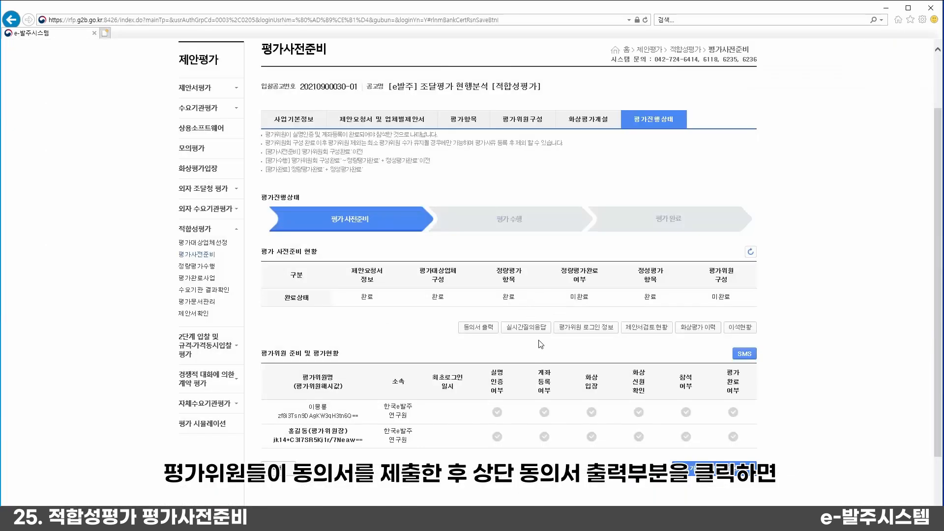
left_click(491, 328)
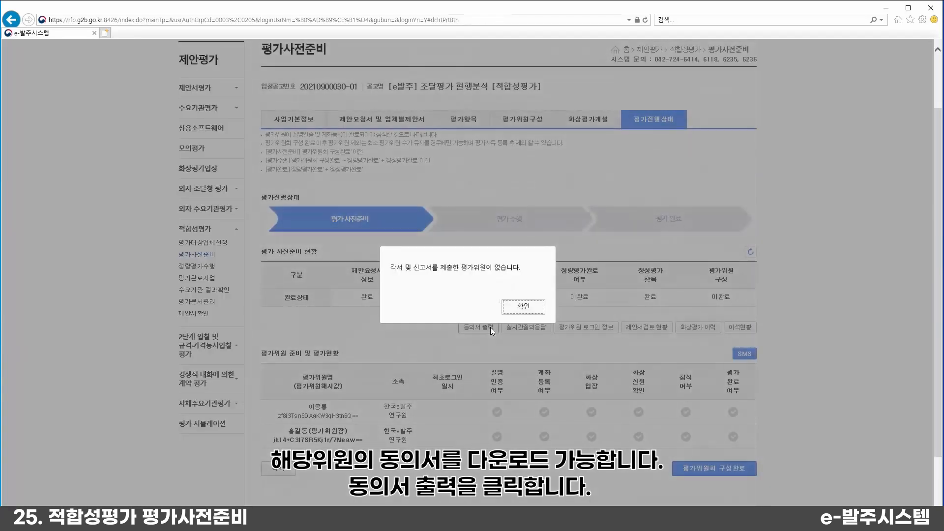
left_click(521, 307)
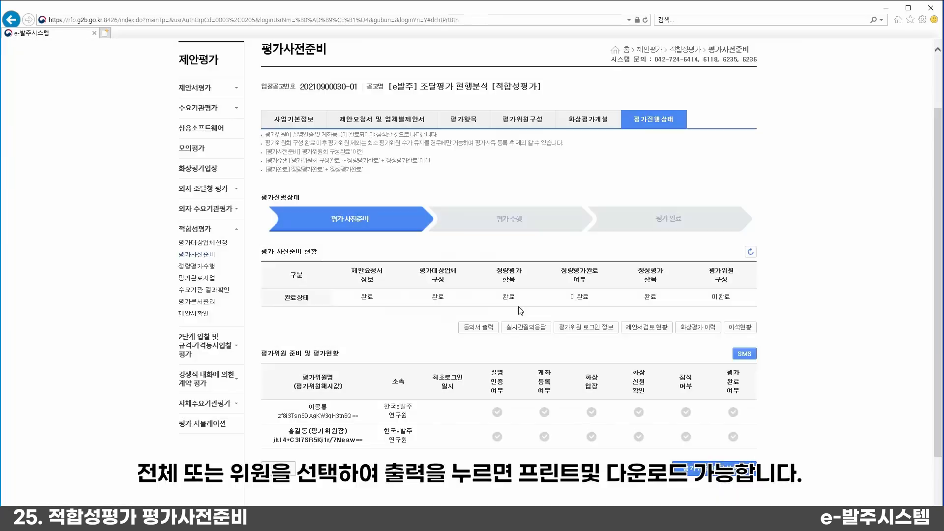
left_click(540, 328)
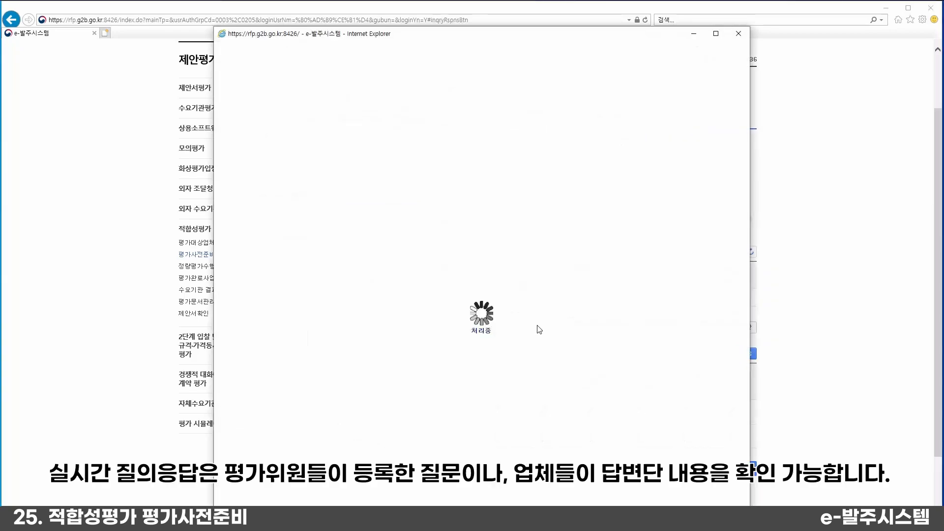
mouse_move(479, 36)
left_mouse_down()
mouse_move(459, 17)
mouse_move(463, 51)
mouse_move(470, 35)
left_mouse_up()
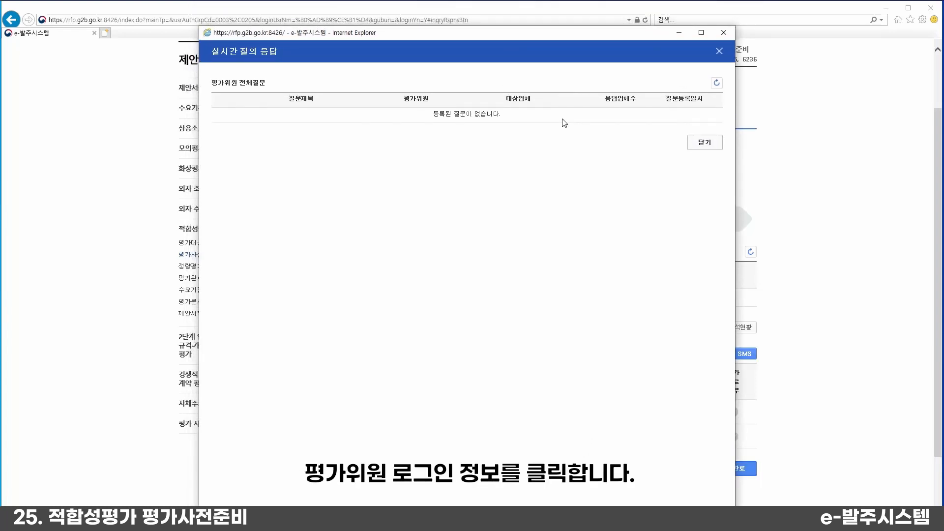
left_click(694, 144)
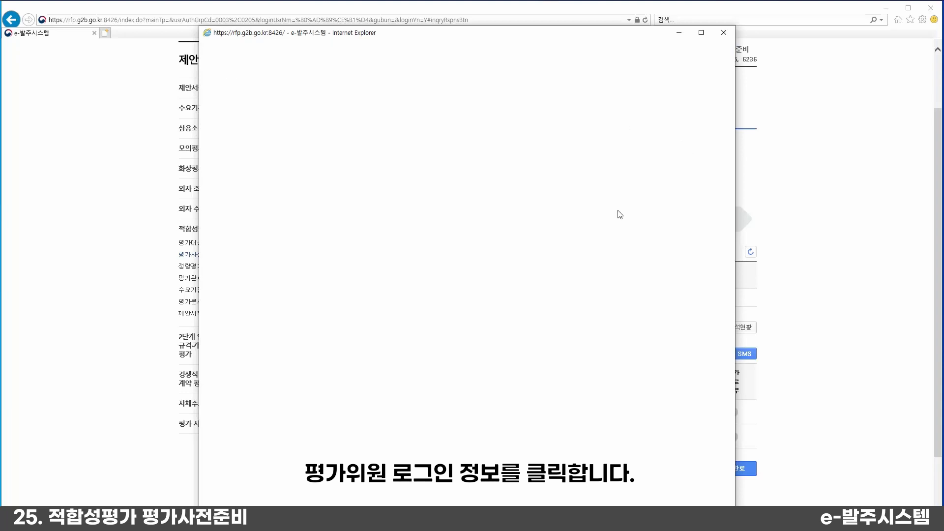
left_click(723, 33)
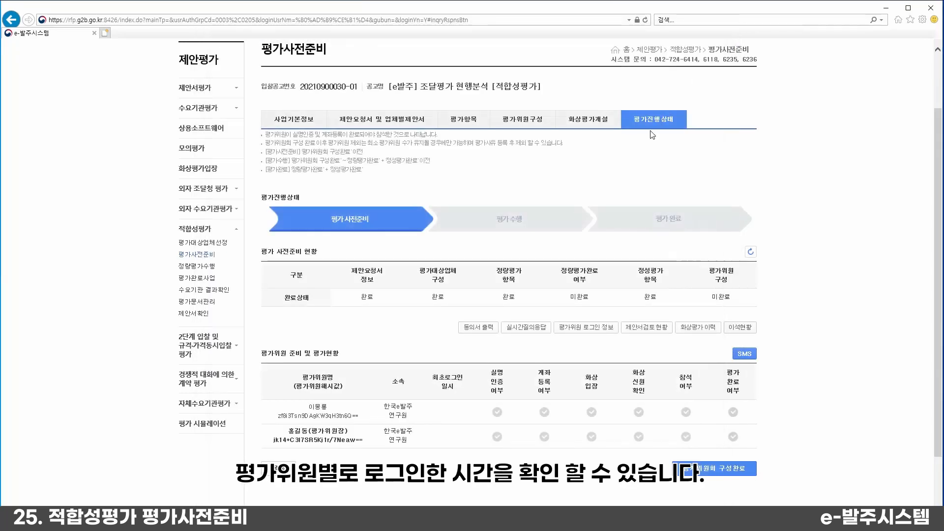
left_click(583, 328)
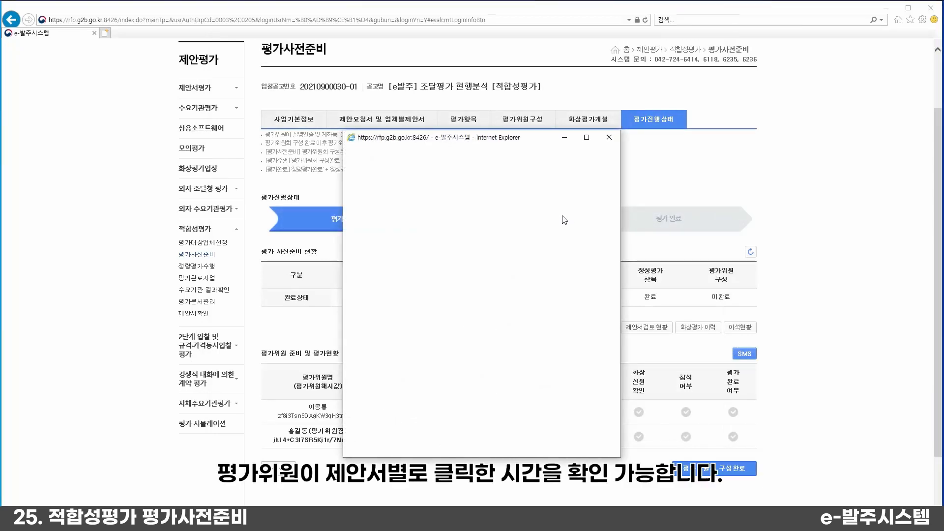
left_click(445, 200)
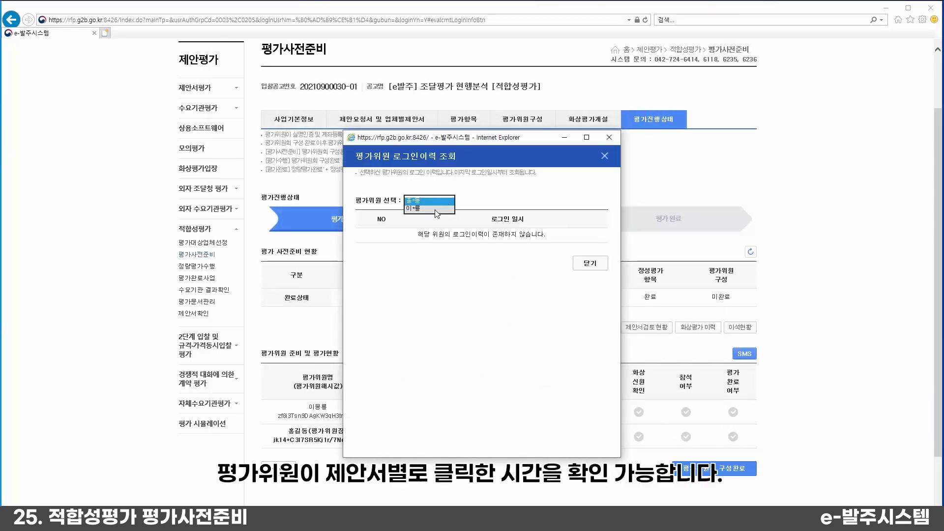
left_click(435, 209)
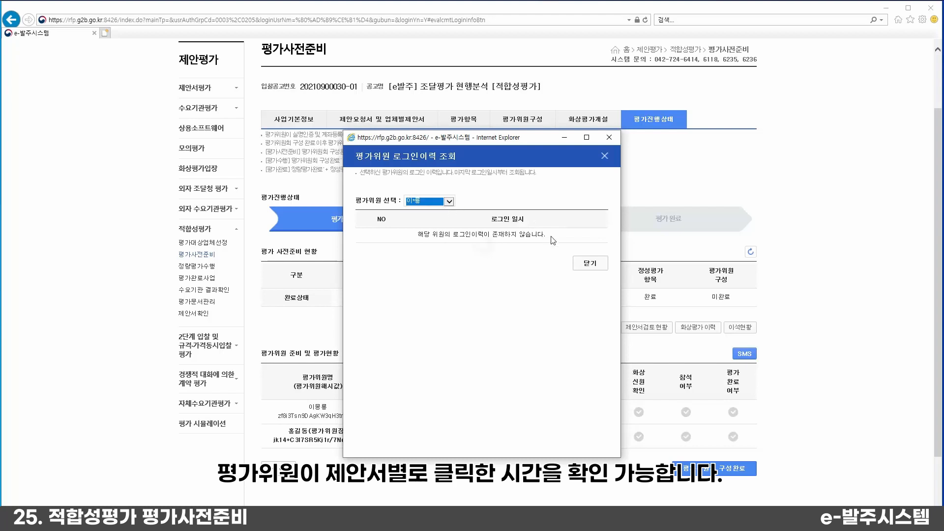
left_click(609, 141)
left_click(649, 327)
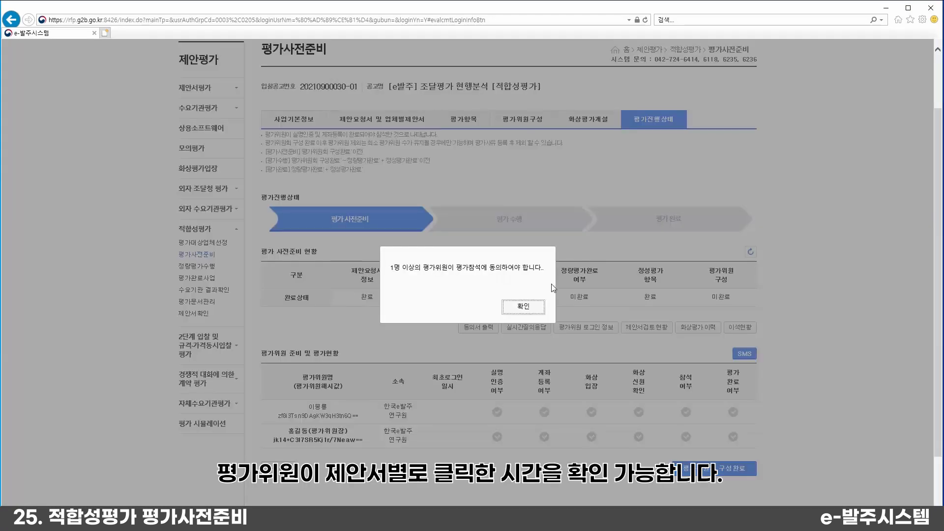
left_click(525, 306)
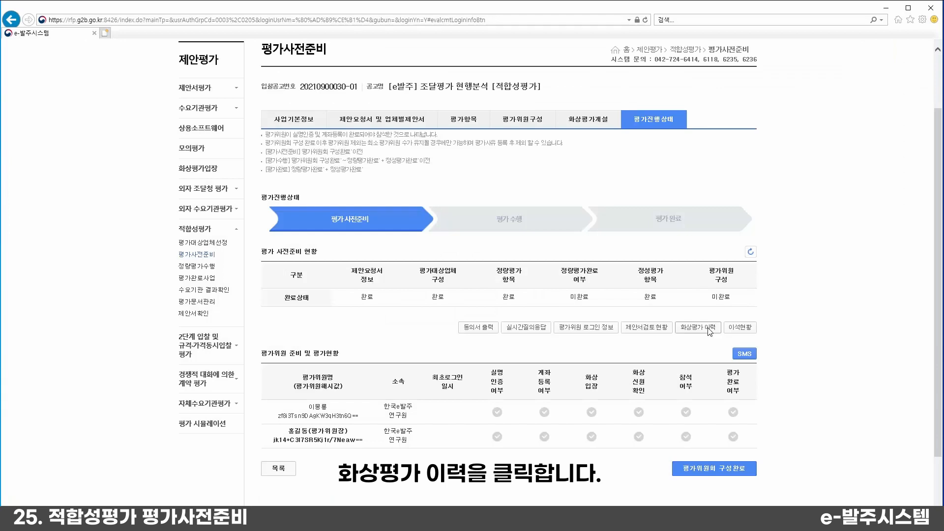
Step: Check the 화상평가 이력 captures, 바탕화면 캡처 and 대화로그 tabs, all of which are empty
left_click(709, 327)
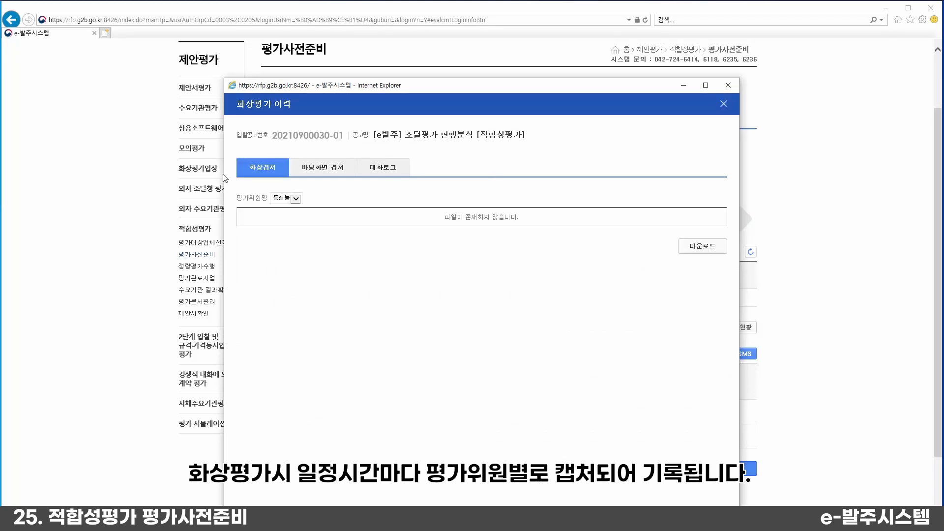
left_click(345, 175)
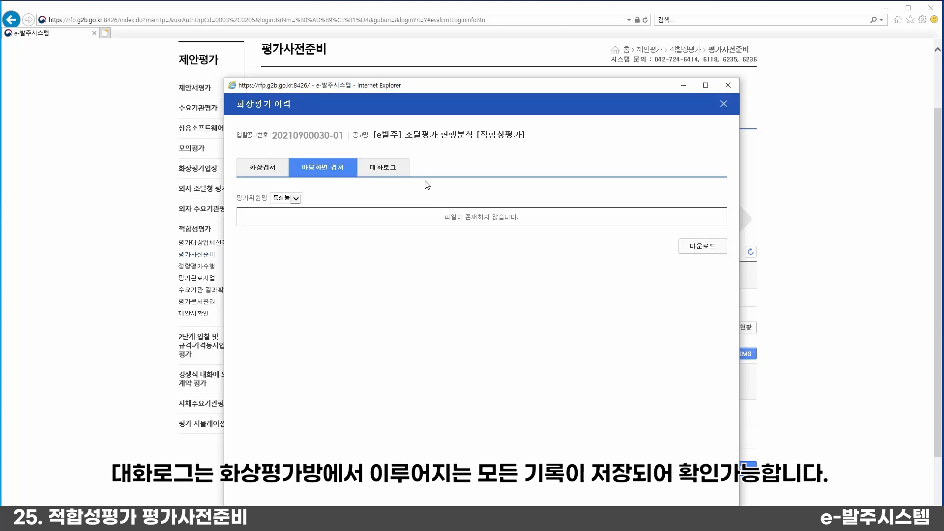
left_click(398, 178)
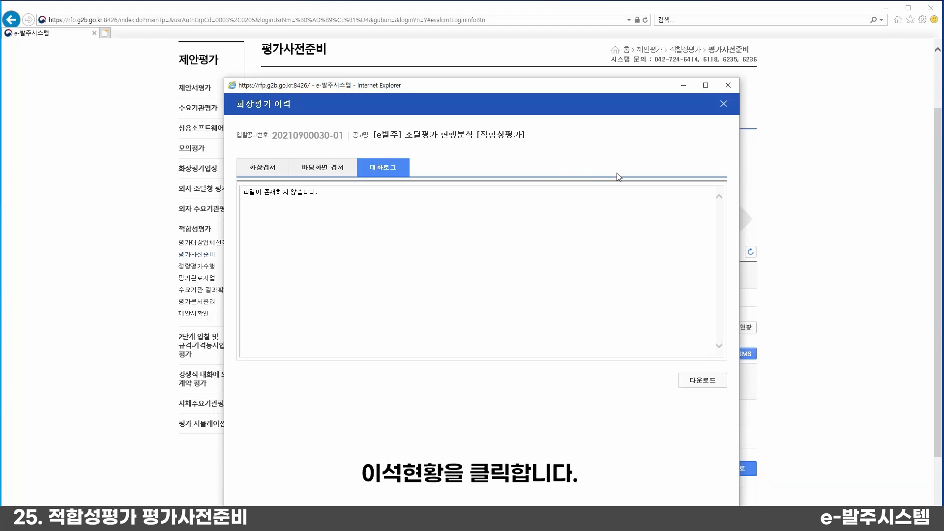
Step: Close the history and review the first evaluator's 이석현황, which shows zero absences
left_click(729, 85)
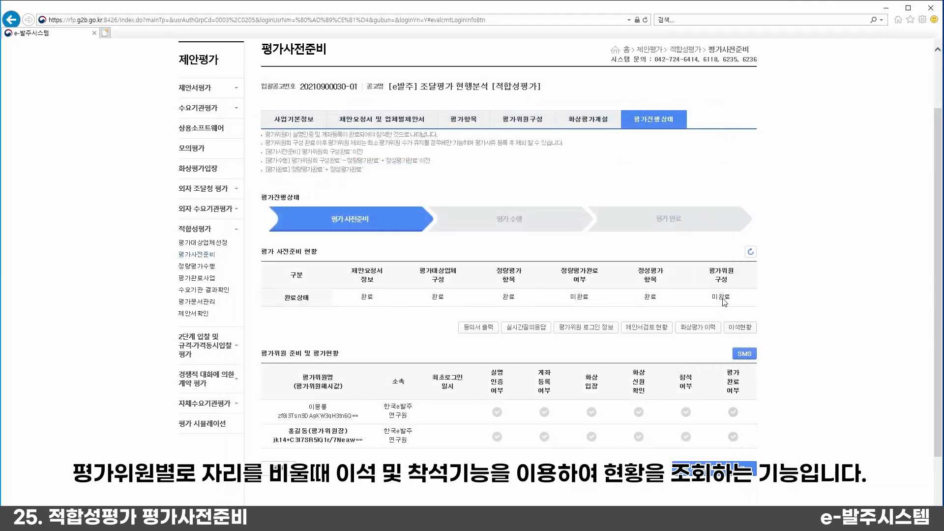
left_click(735, 328)
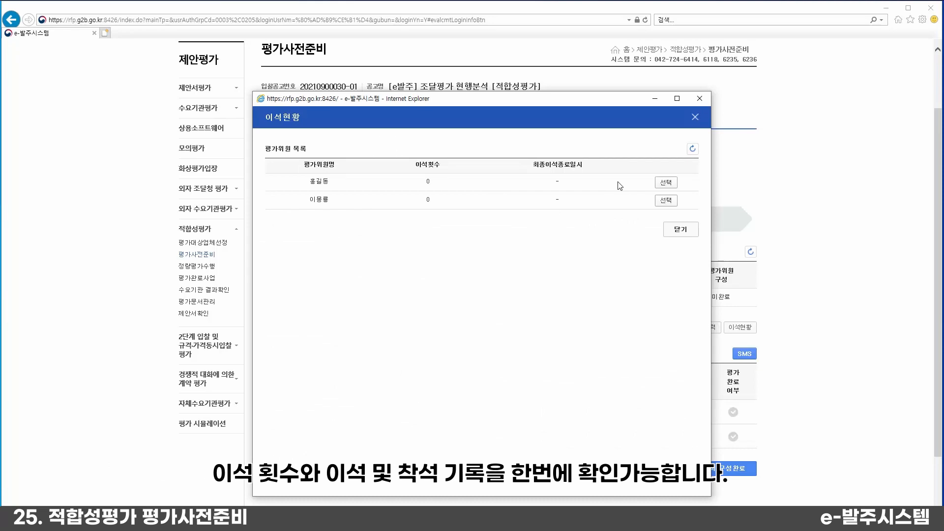
left_click(664, 183)
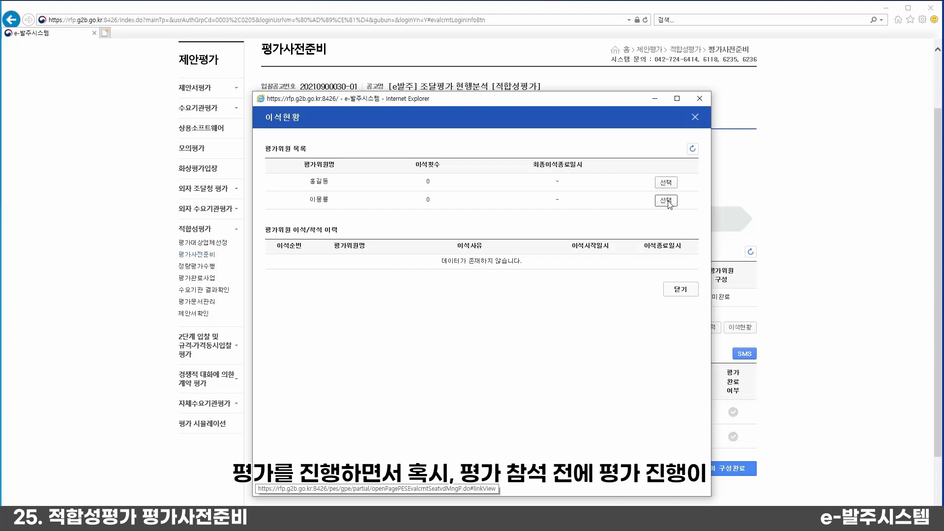
left_click(700, 98)
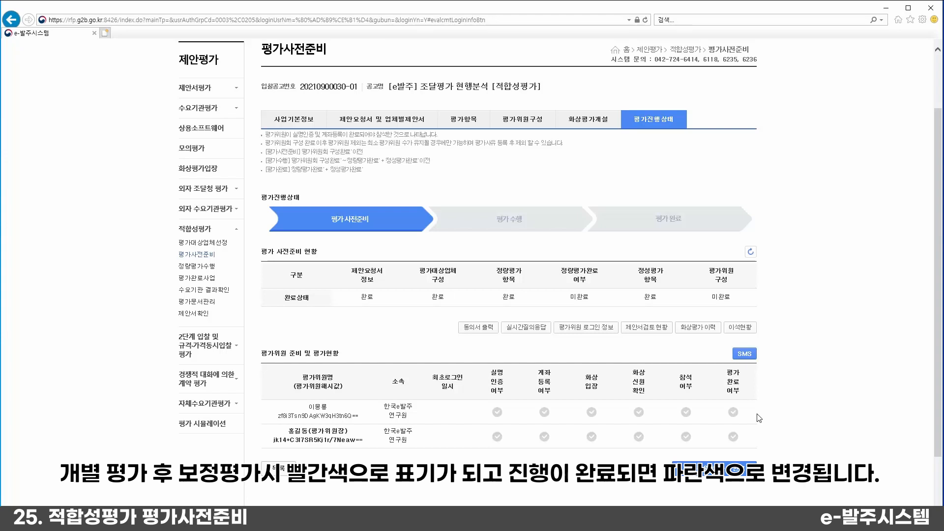
left_click(734, 469)
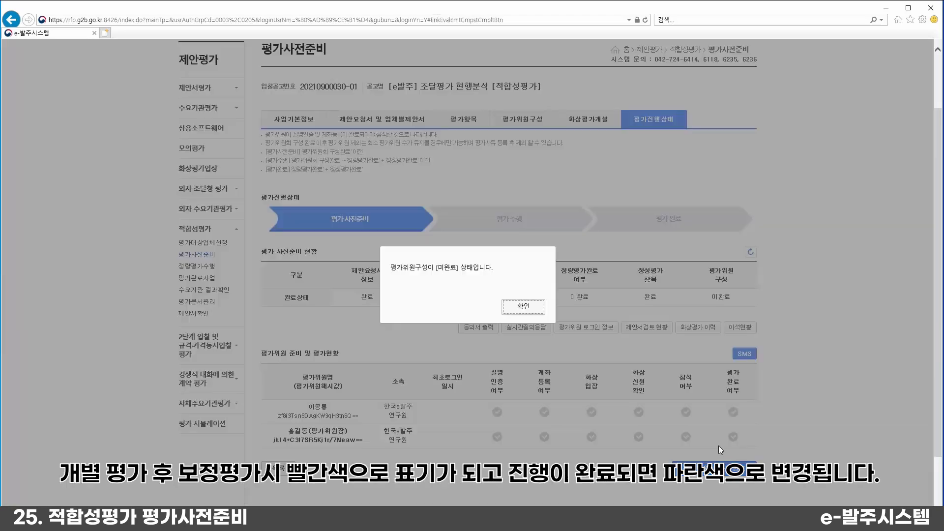
left_click(524, 309)
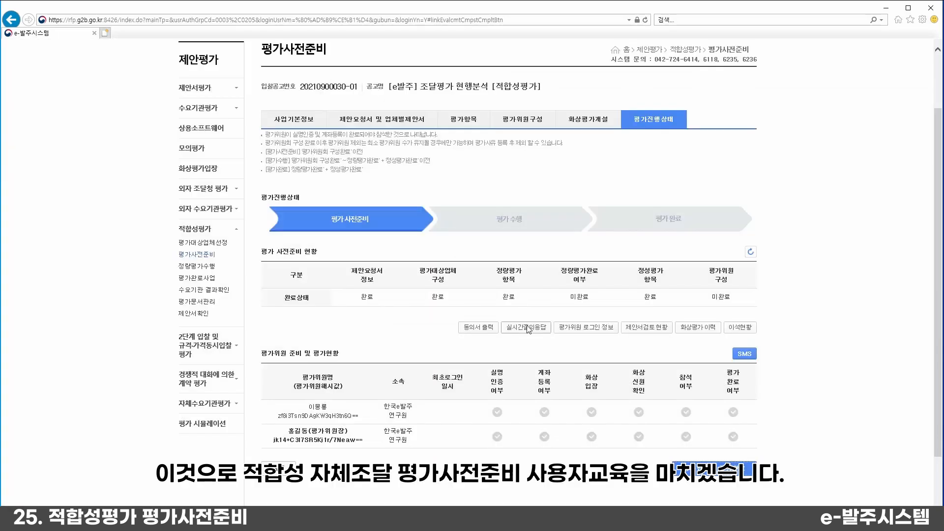